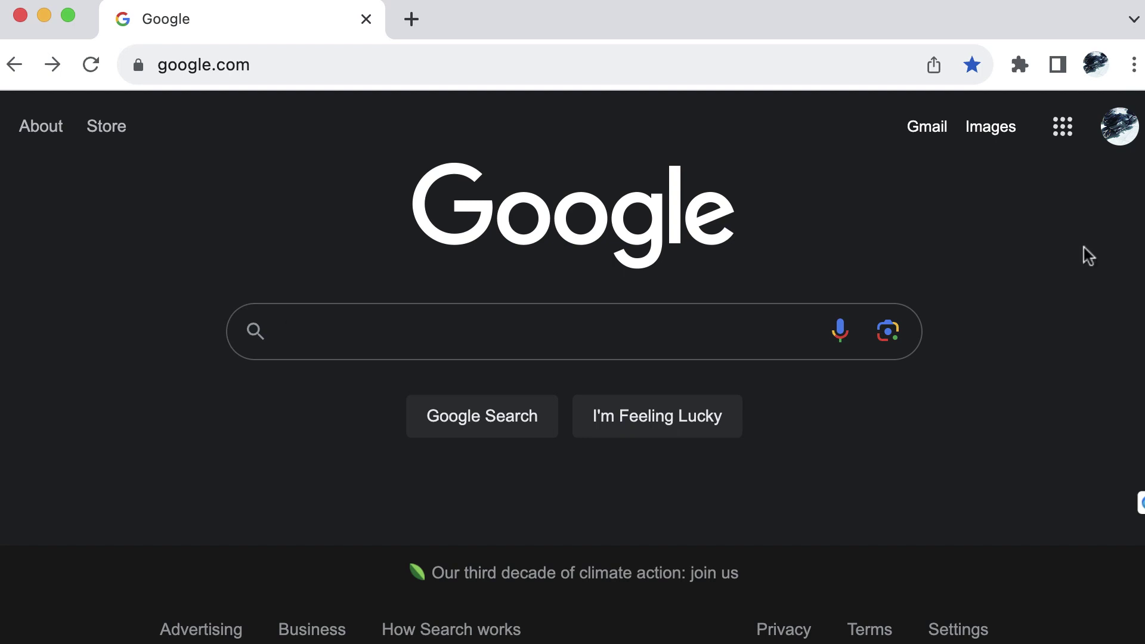
Open Google Sites from Chrome's Google apps grid via the full list of Google products
left_click(1073, 143)
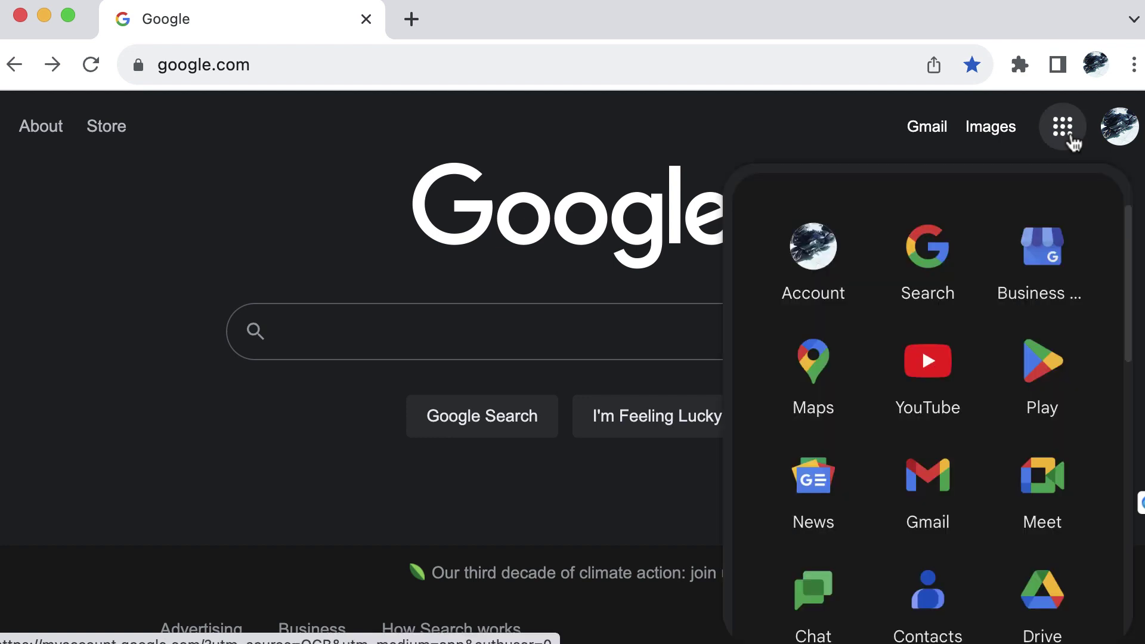
scroll(1029, 332, "down", 10)
scroll(1032, 334, "down", 8)
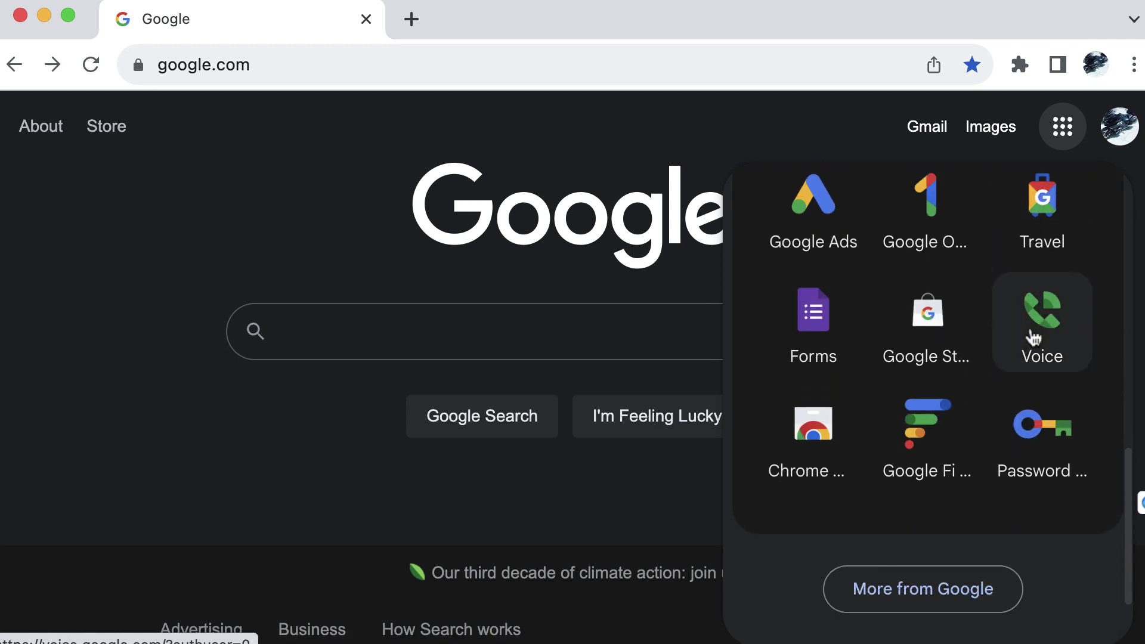
left_click(975, 595)
scroll(711, 396, "down", 15)
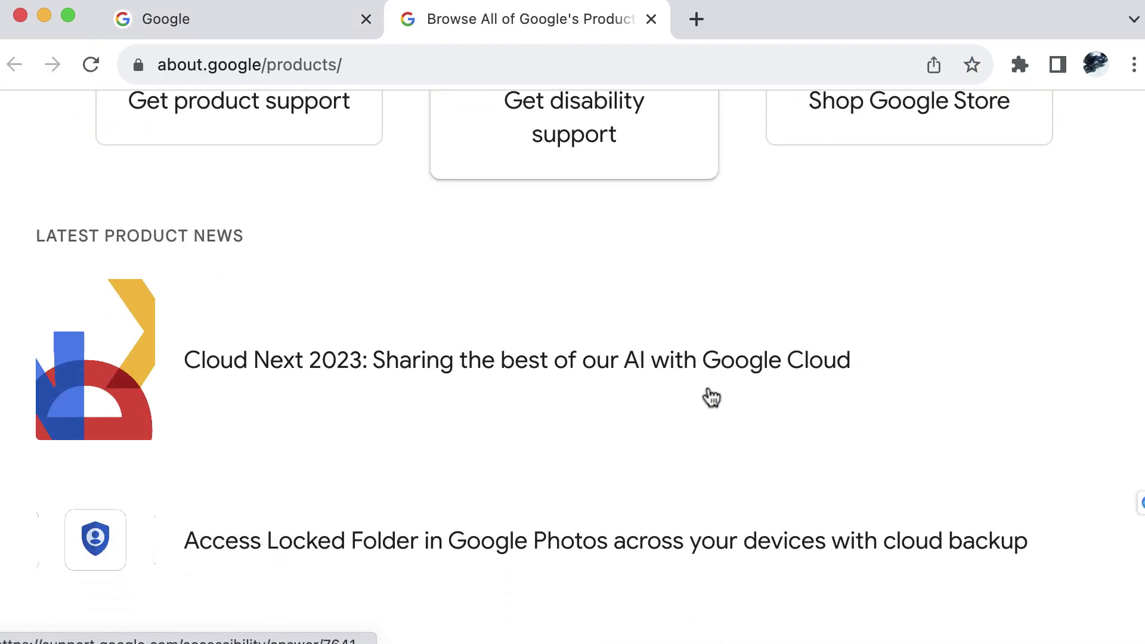
scroll(710, 396, "down", 10)
scroll(708, 396, "up", 8)
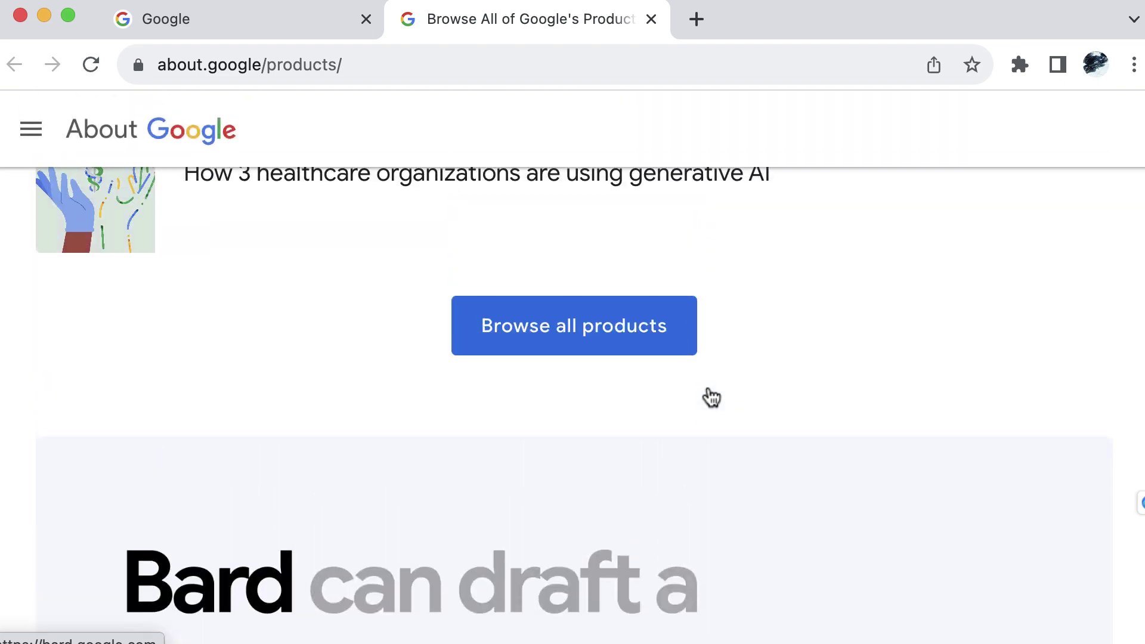
left_click(614, 340)
scroll(769, 391, "down", 12)
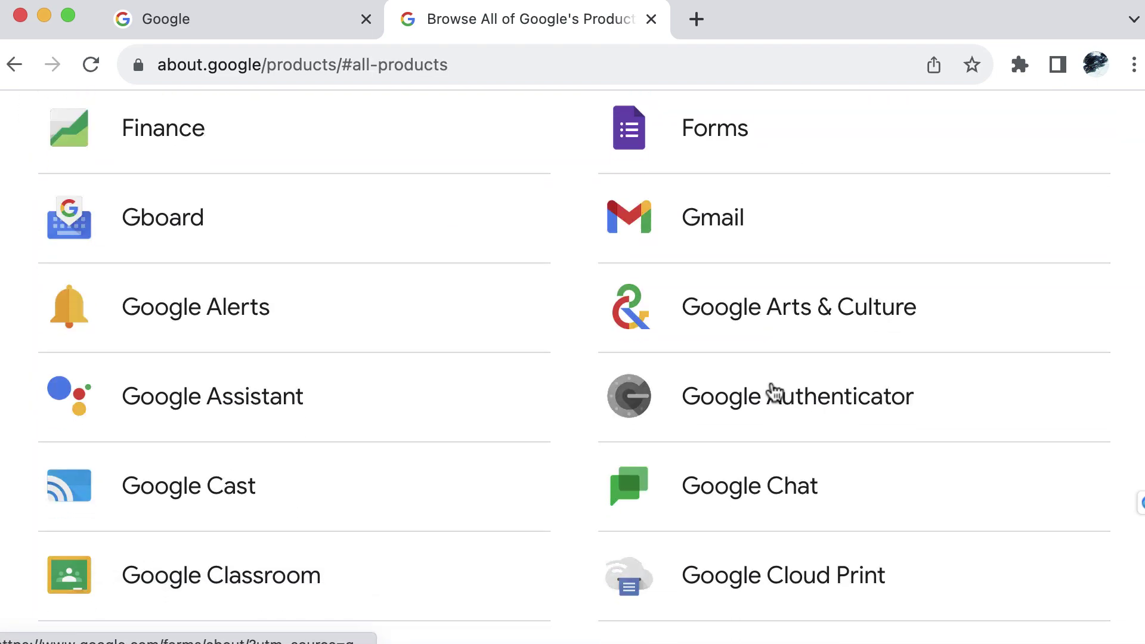
scroll(774, 392, "down", 13)
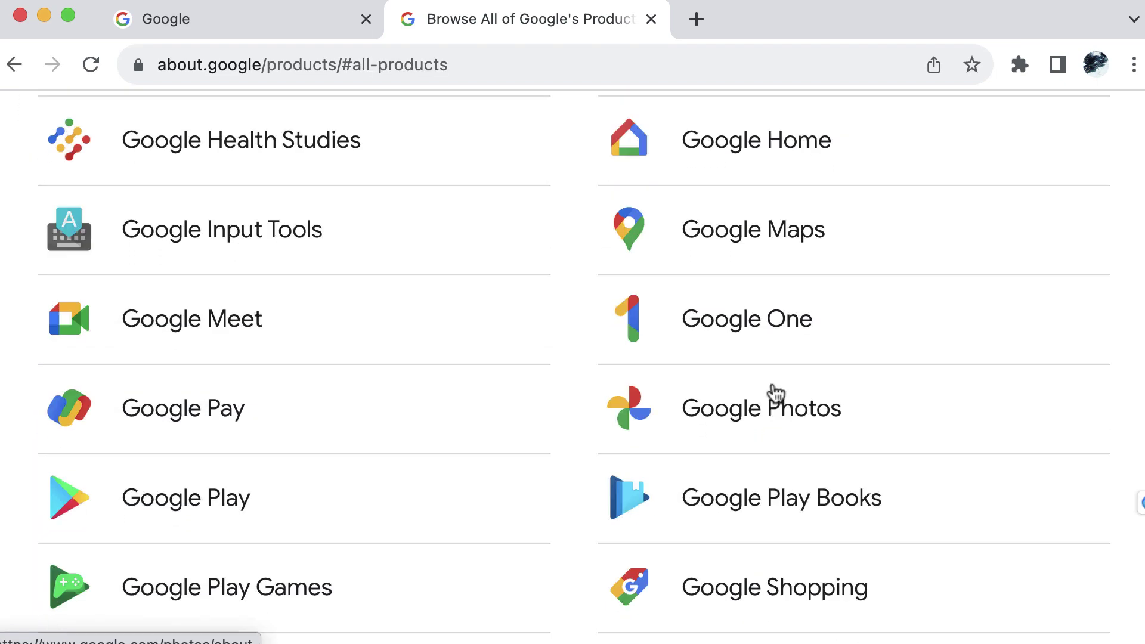
scroll(775, 393, "down", 10)
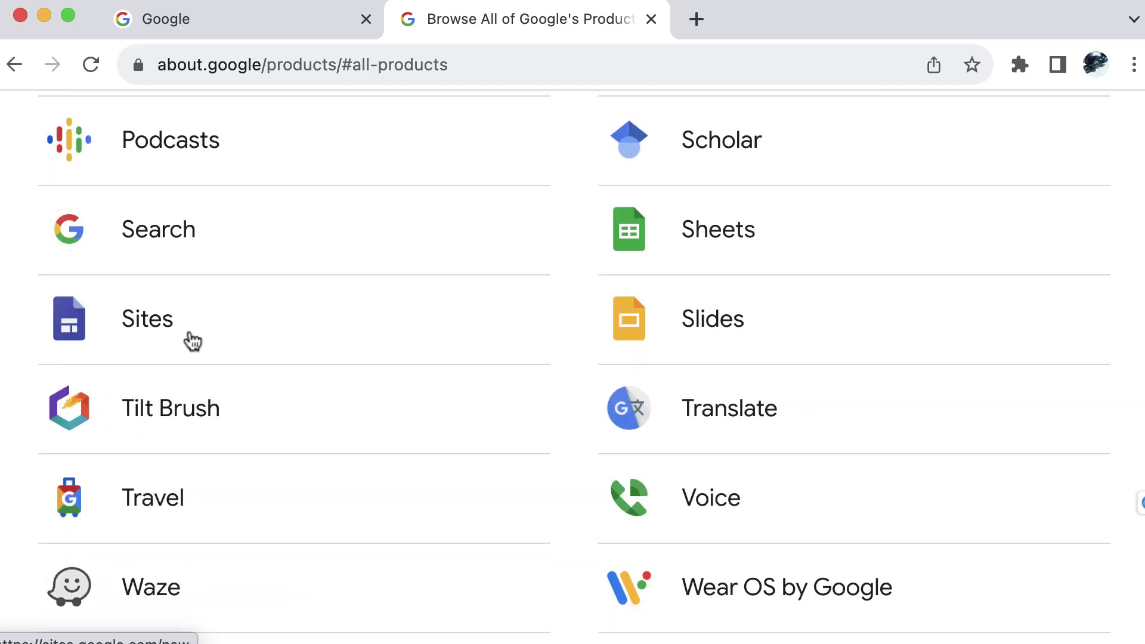
left_click(146, 327)
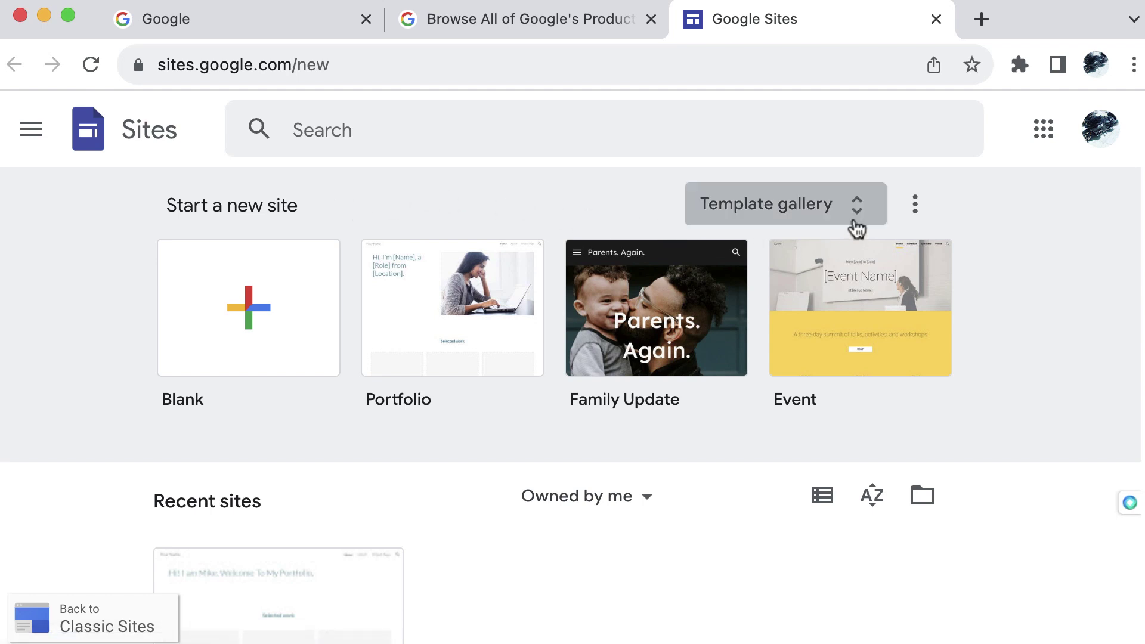
left_click(924, 209)
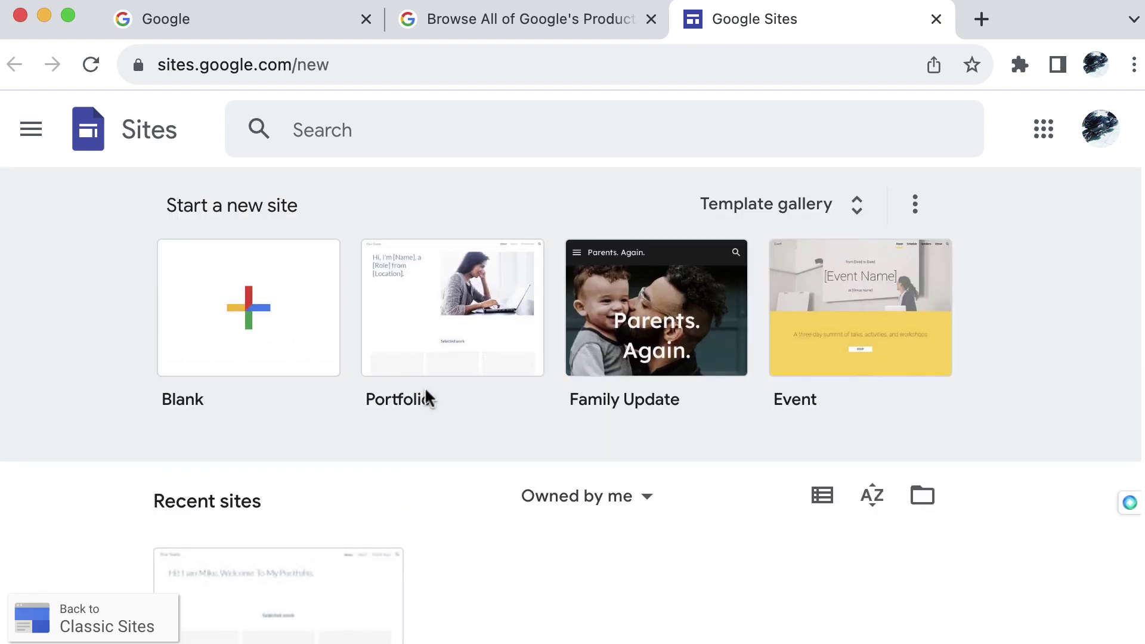
Search Google for 'google sites' and open the 'How to use Google Sites' help article
left_click(241, 20)
left_click(356, 352)
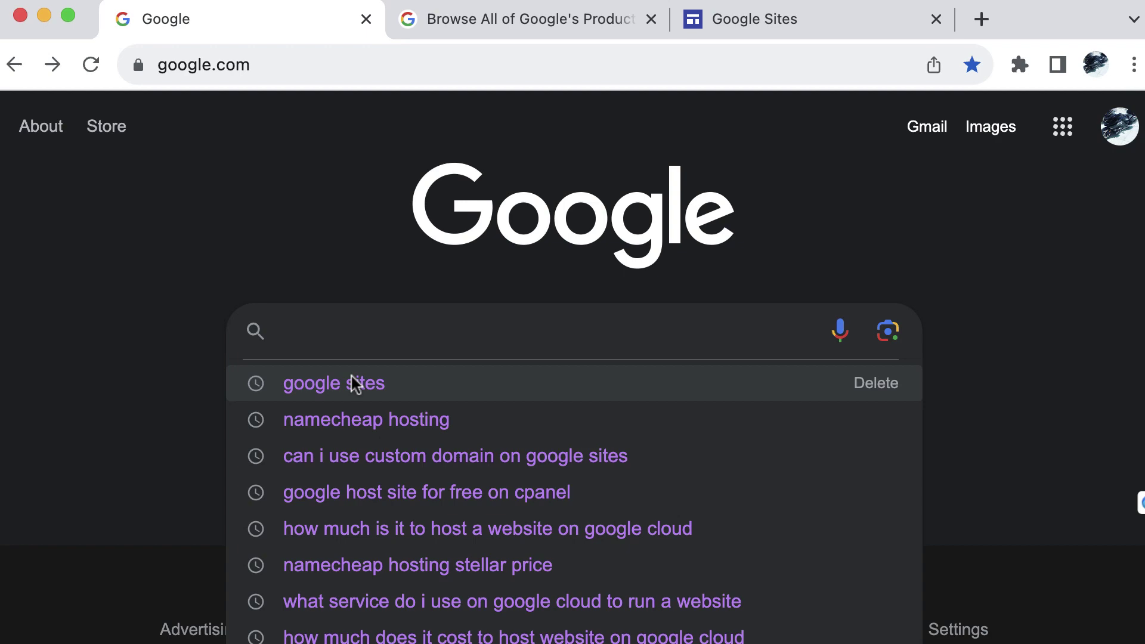
left_click(352, 377)
scroll(352, 358, "down", 2)
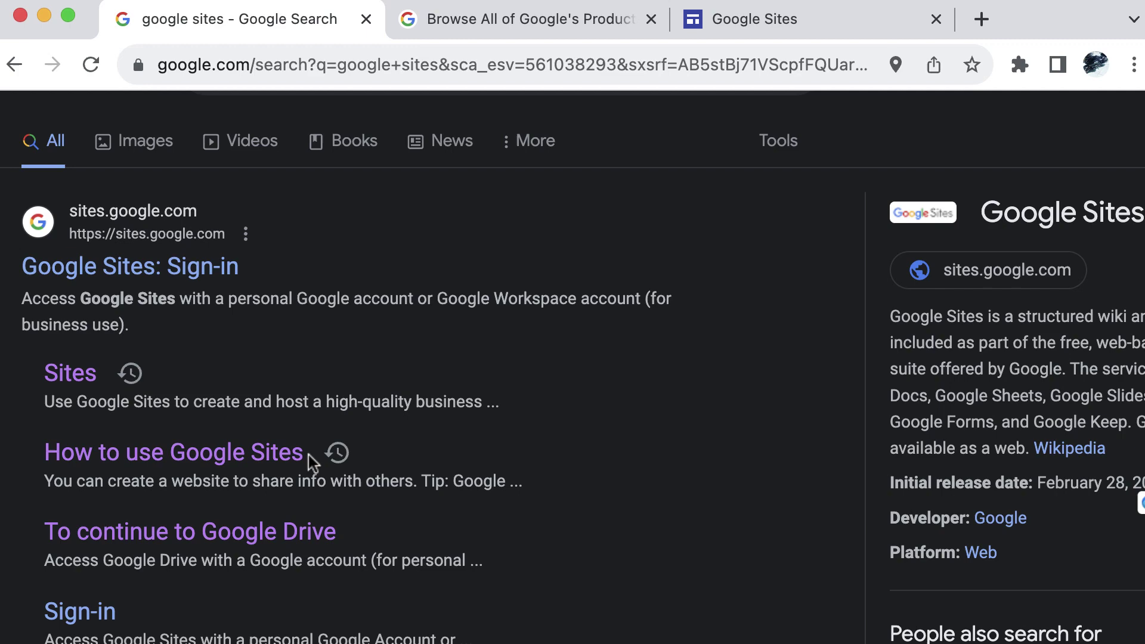
left_click(202, 460)
scroll(624, 398, "down", 2)
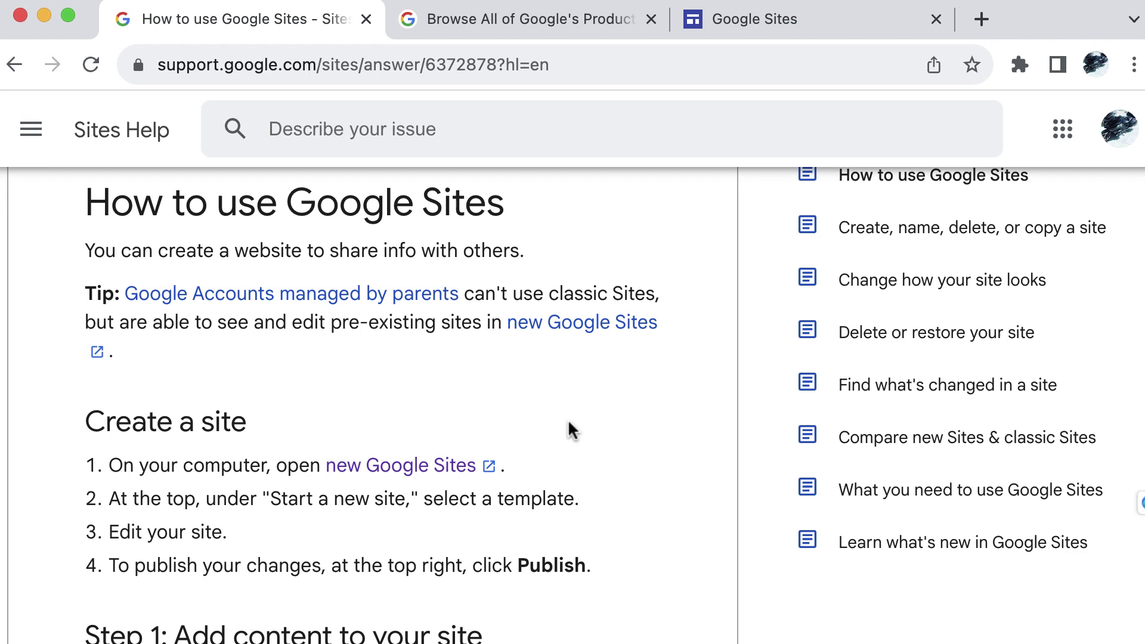
Follow the help article's 'new Google Sites' link to reach the Sites start page
left_click(393, 467)
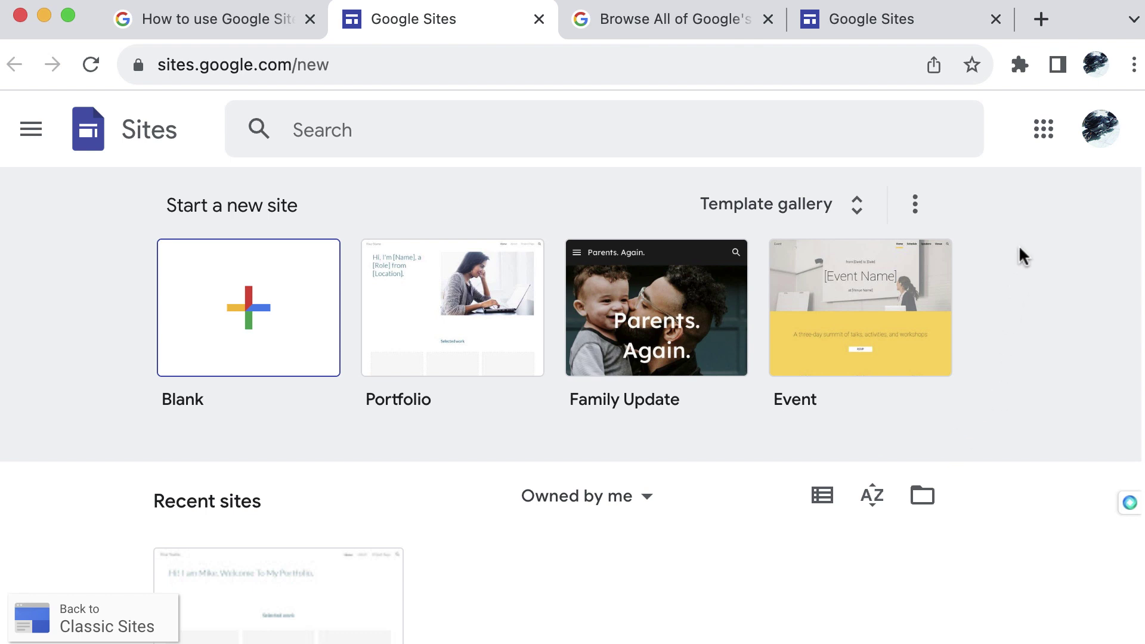
Open the Template gallery and scroll down to the Restaurant template under Small business
left_click(858, 215)
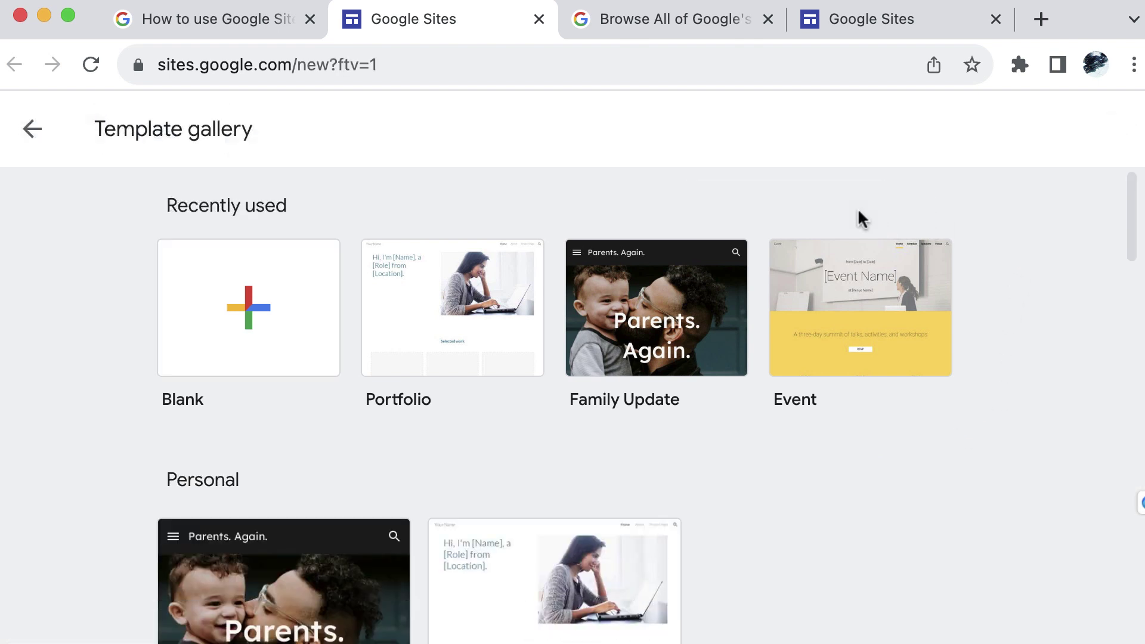
scroll(802, 489, "down", 3)
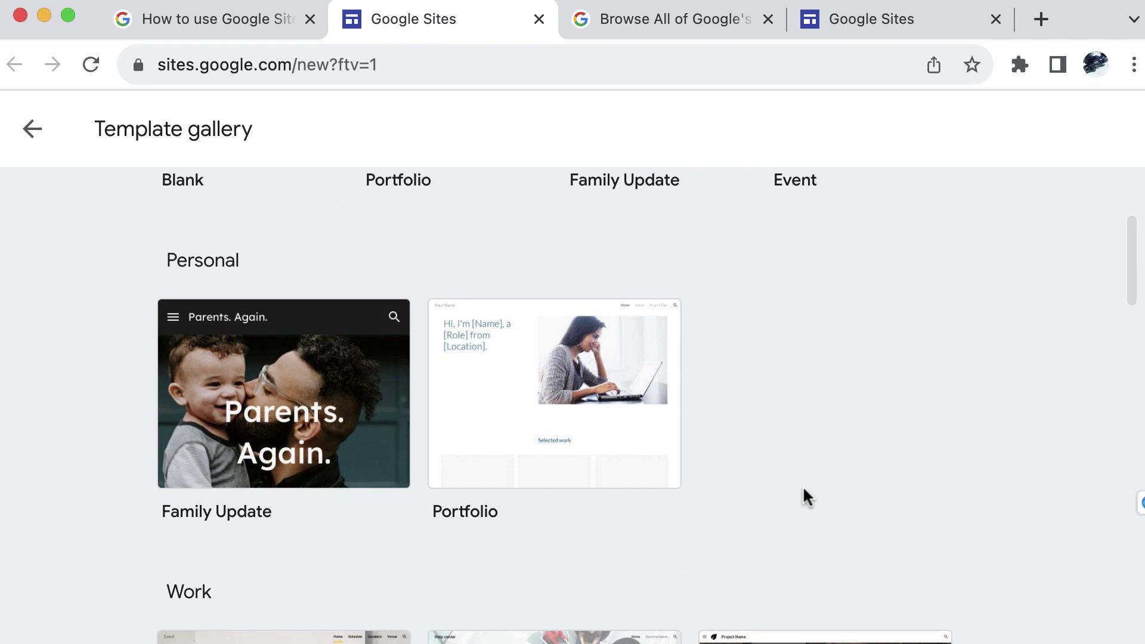
scroll(802, 488, "down", 2)
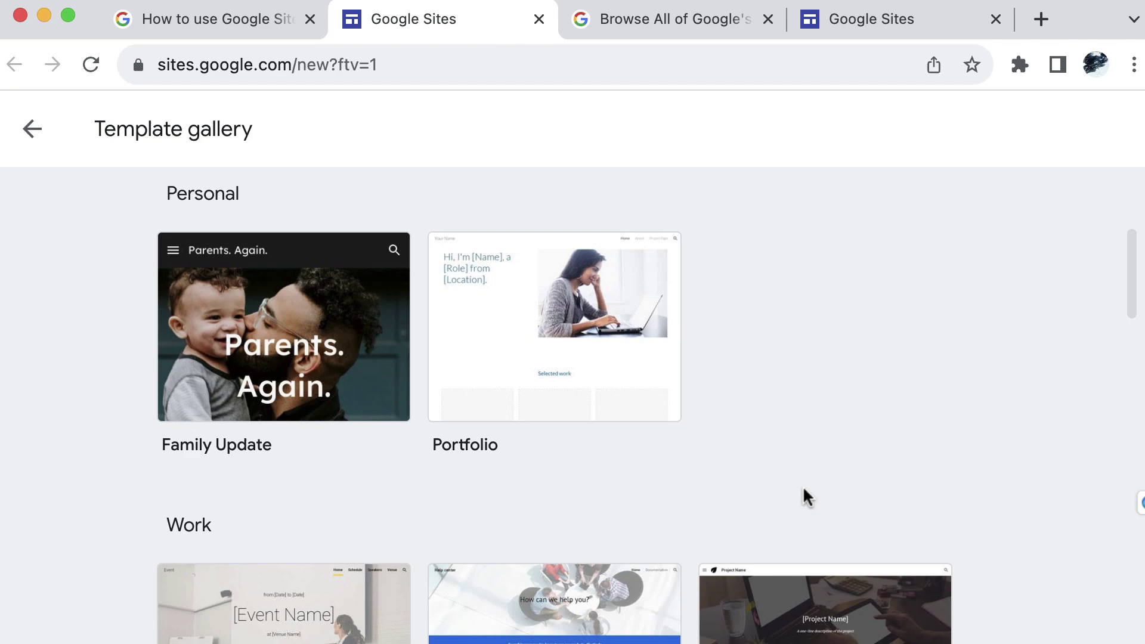
scroll(803, 489, "down", 5)
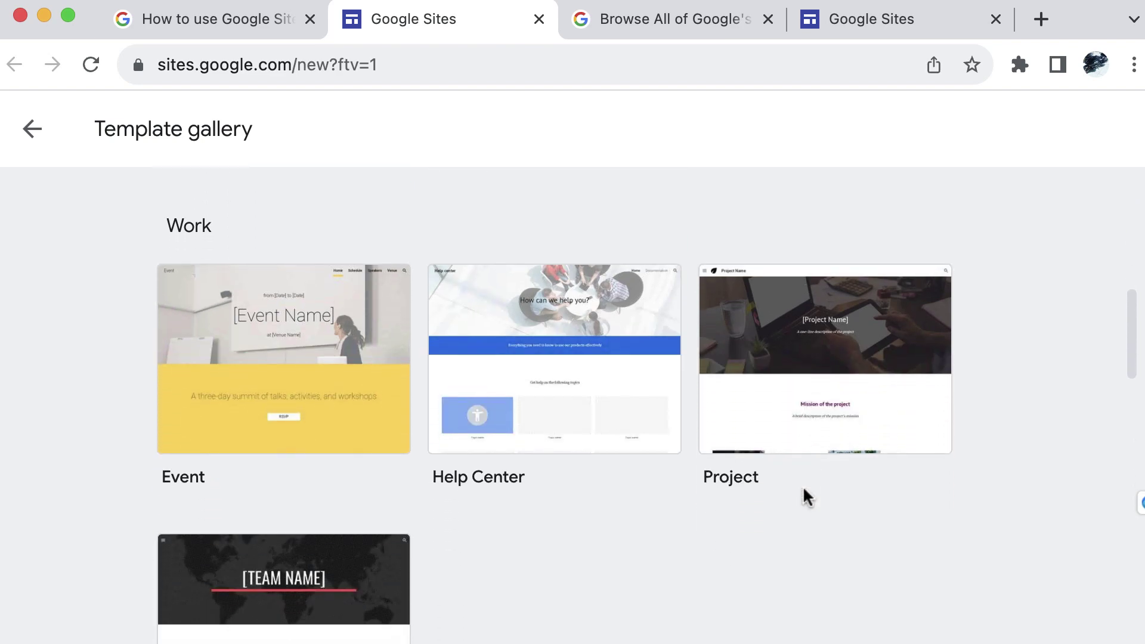
scroll(806, 496, "down", 10)
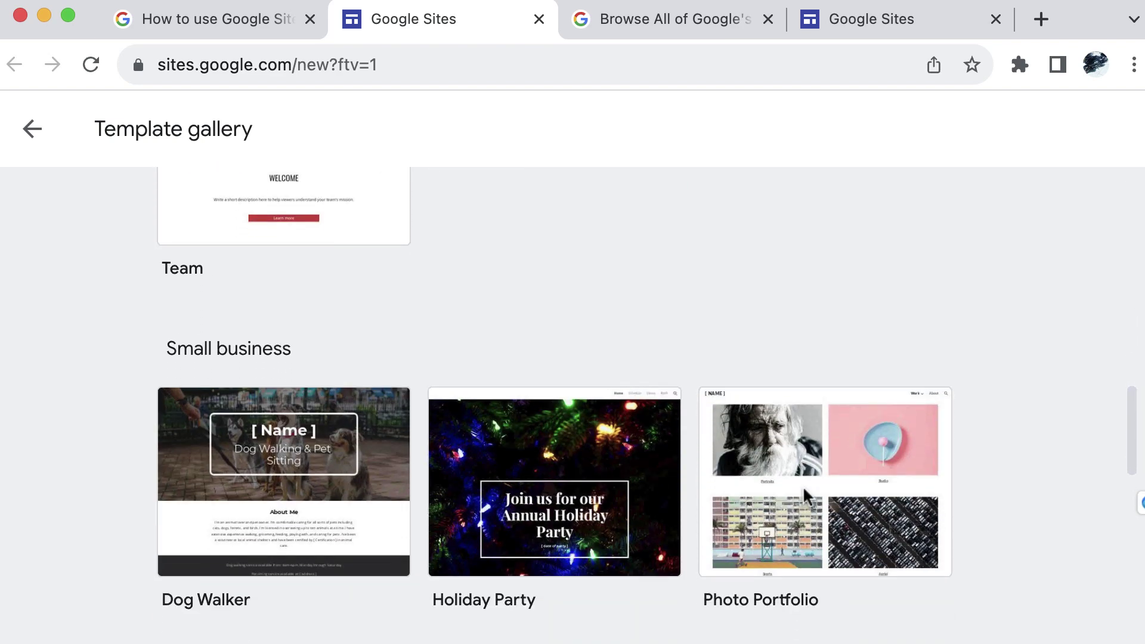
scroll(806, 496, "down", 7)
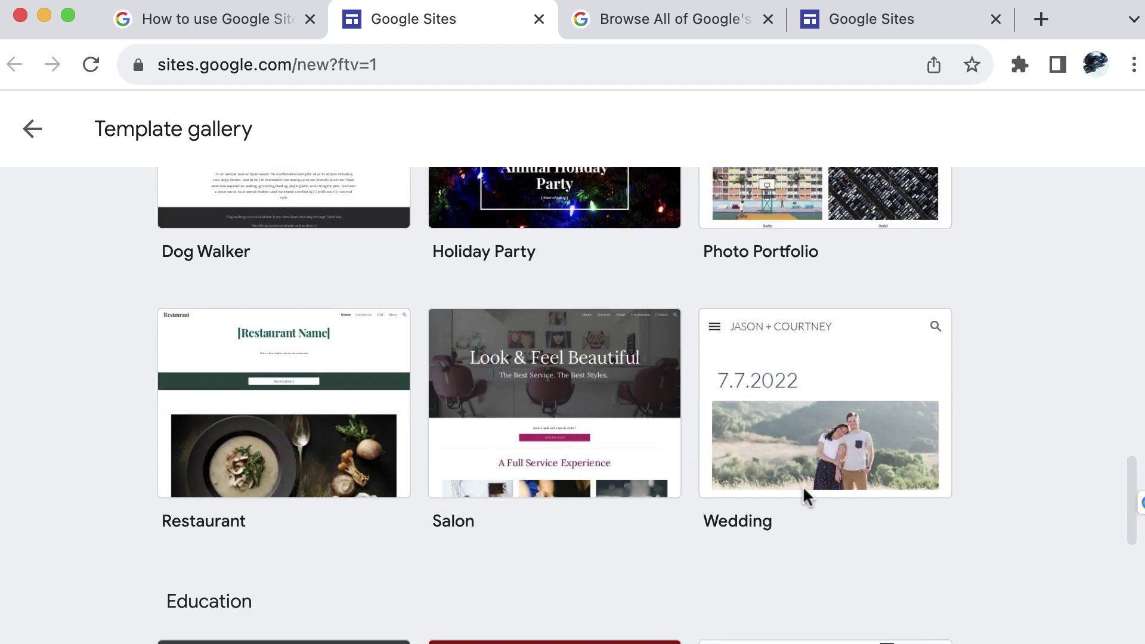
scroll(803, 489, "down", 7)
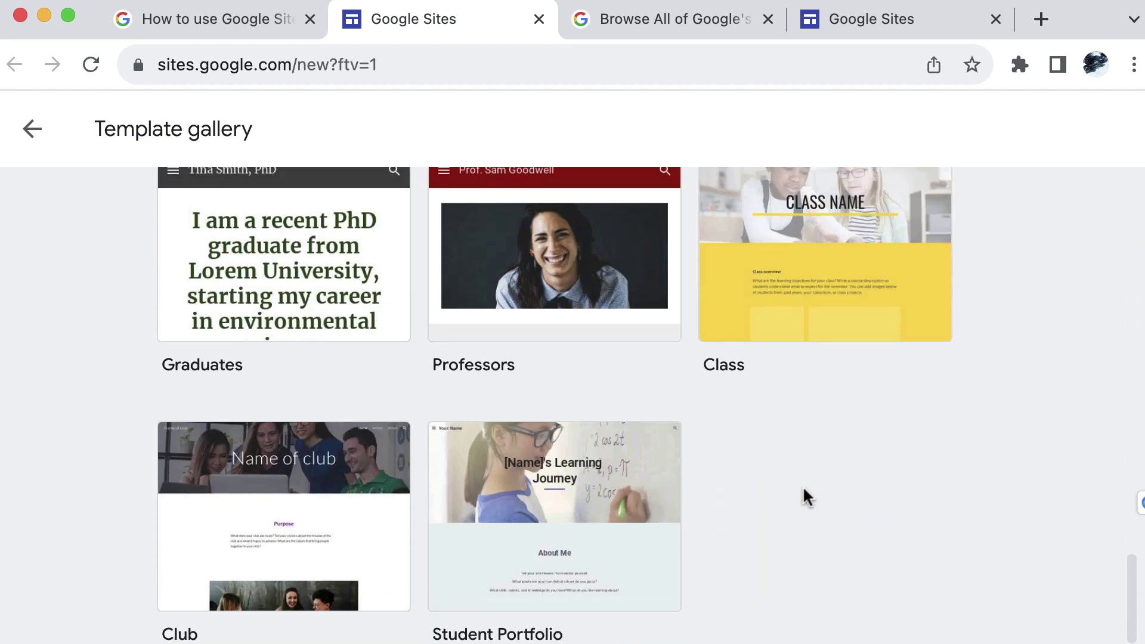
scroll(803, 489, "up", 9)
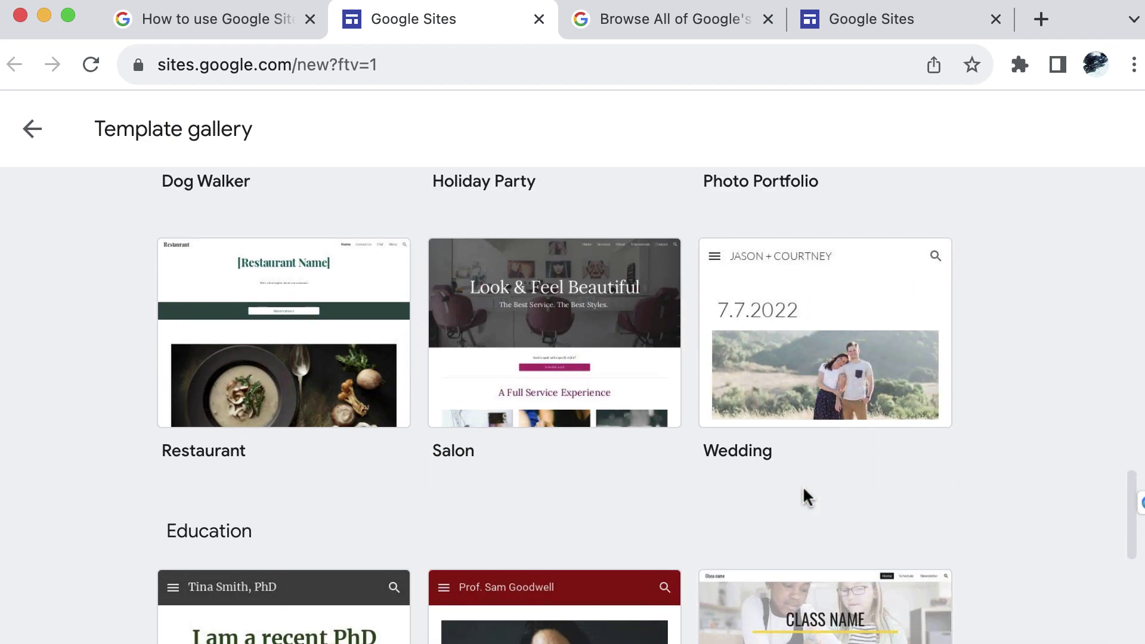
scroll(803, 497, "up", 4)
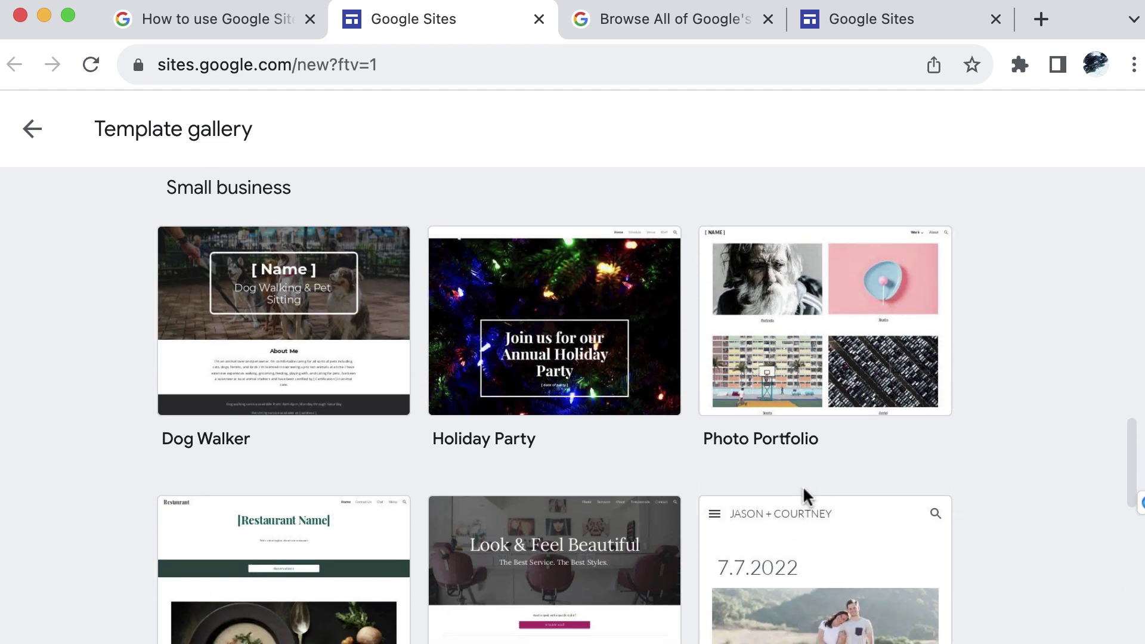
scroll(912, 471, "down", 4)
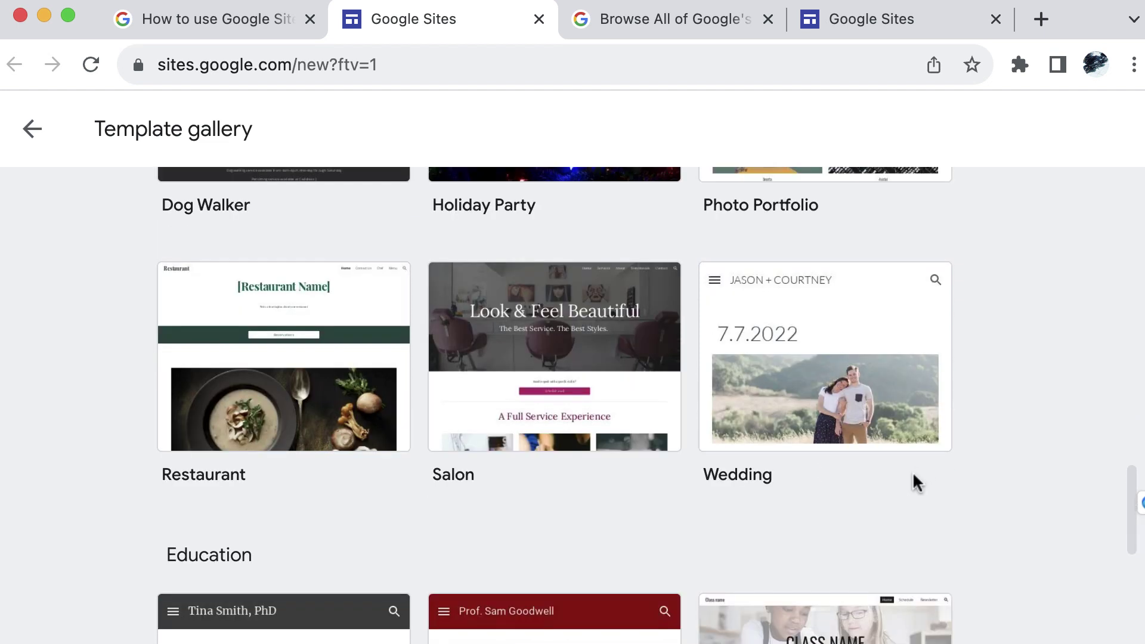
Start a site from the Restaurant template and look over its heading, photo and welcome text
left_click(328, 365)
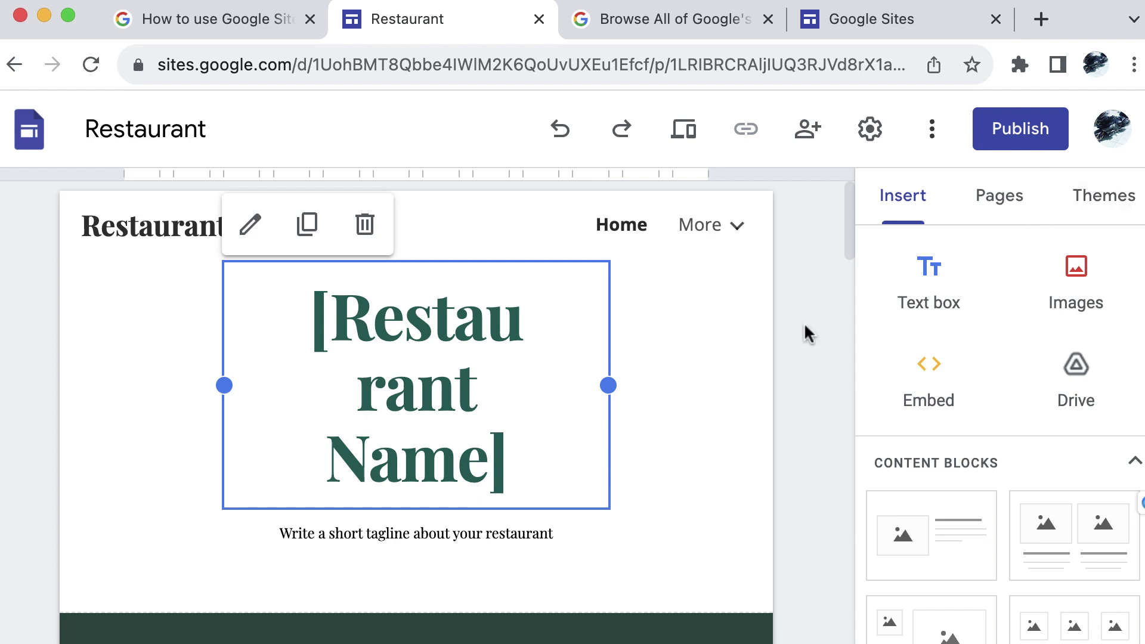
scroll(804, 322, "down", 5)
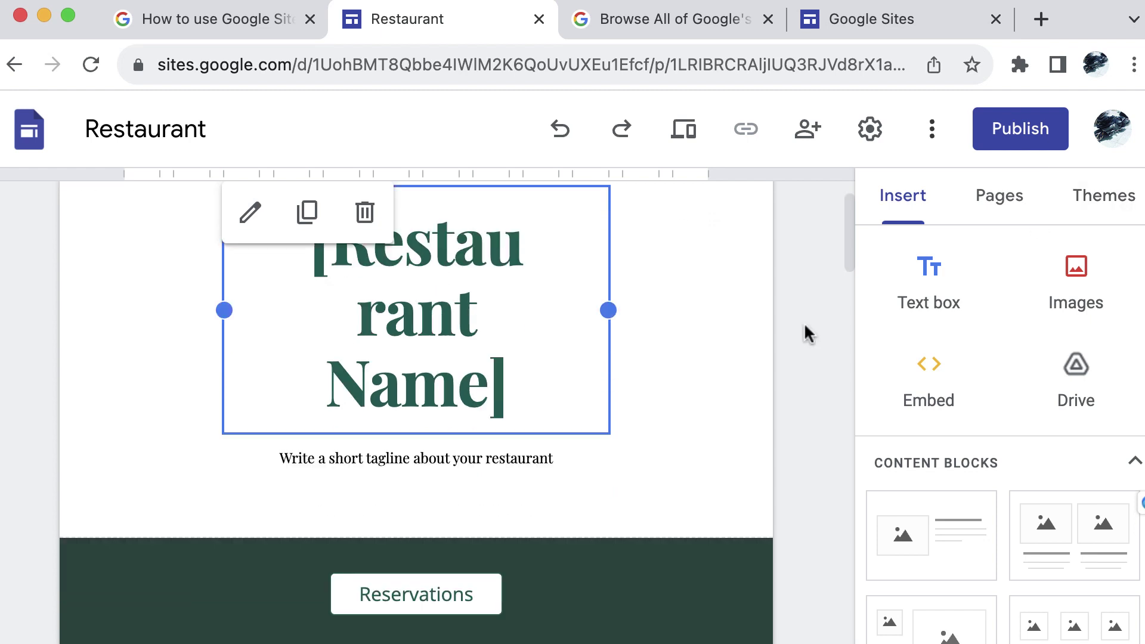
scroll(804, 325, "down", 10)
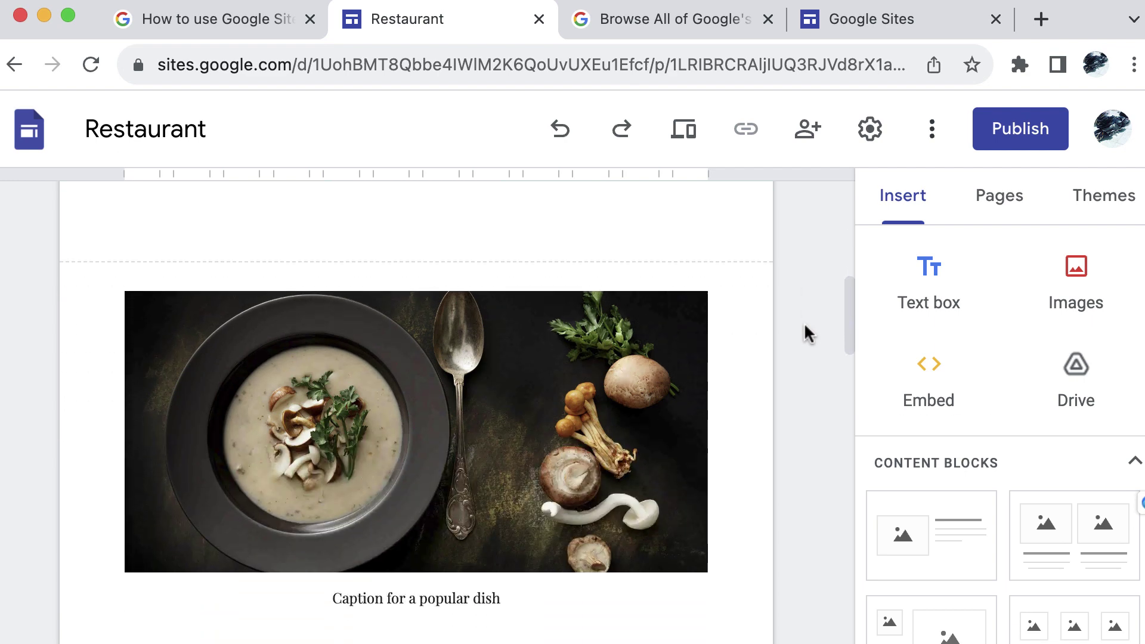
scroll(805, 331, "down", 10)
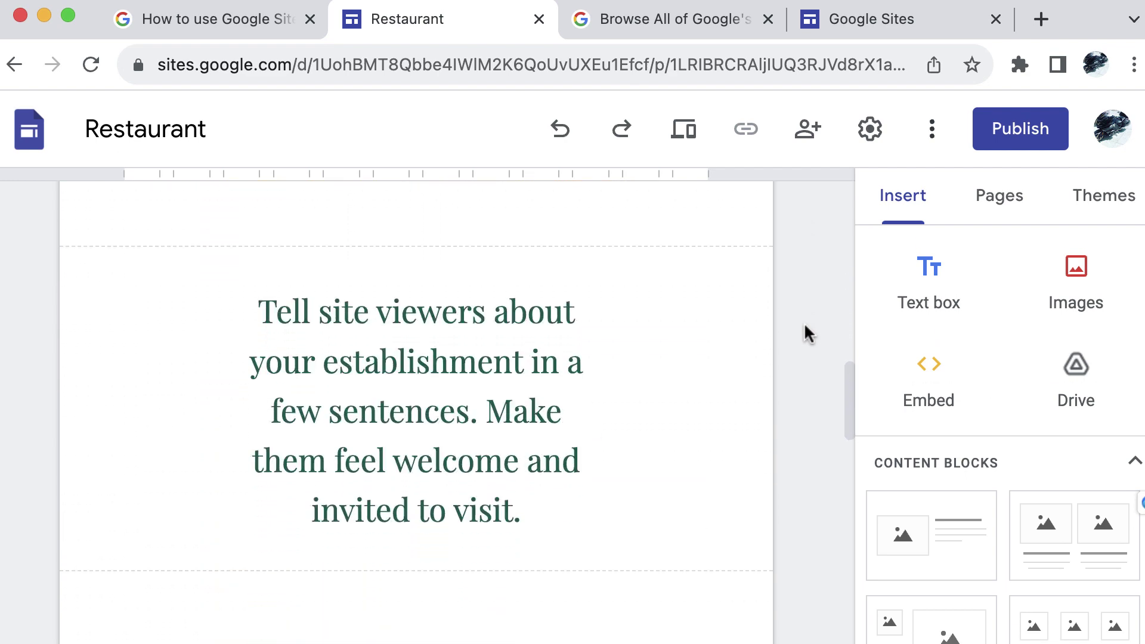
scroll(803, 322, "down", 7)
scroll(803, 316, "up", 20)
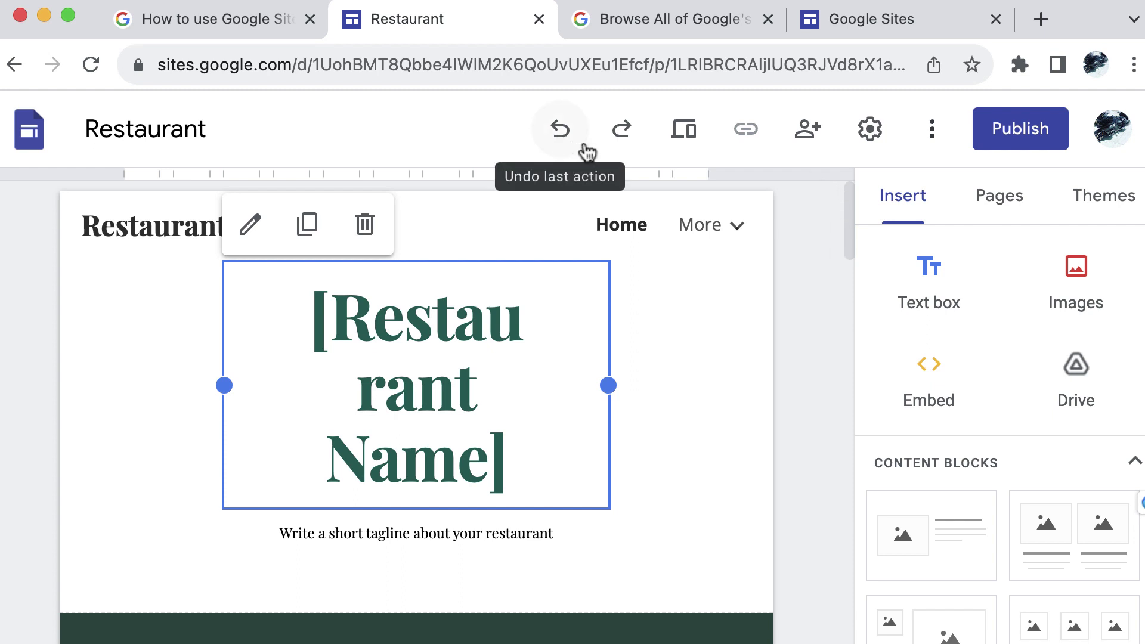
left_click(698, 140)
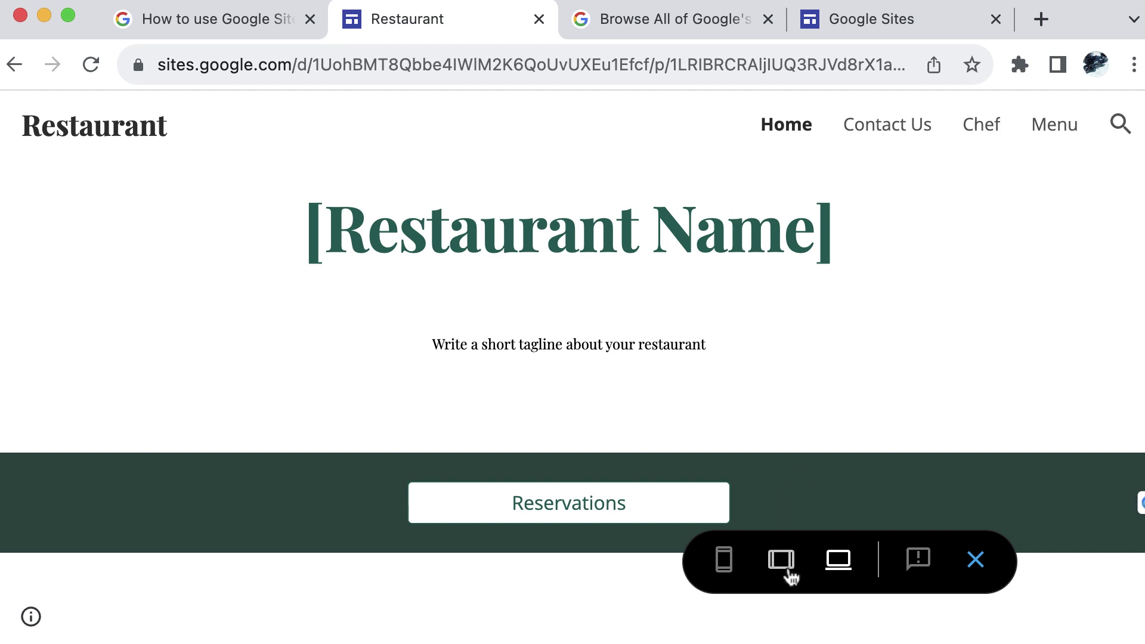
left_click(976, 560)
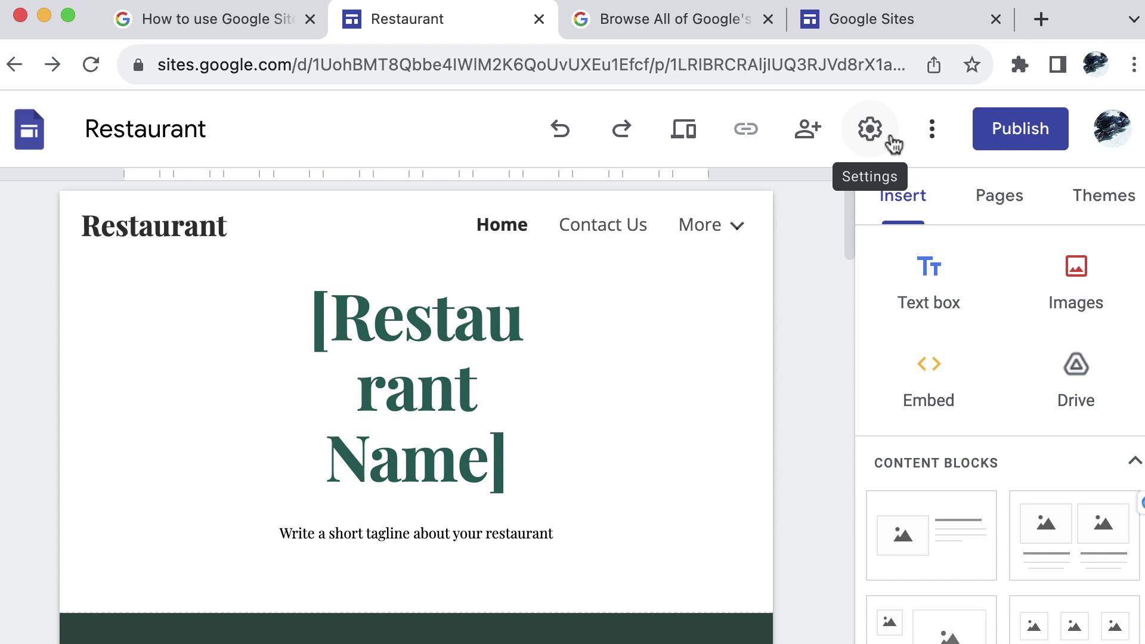
left_click(932, 134)
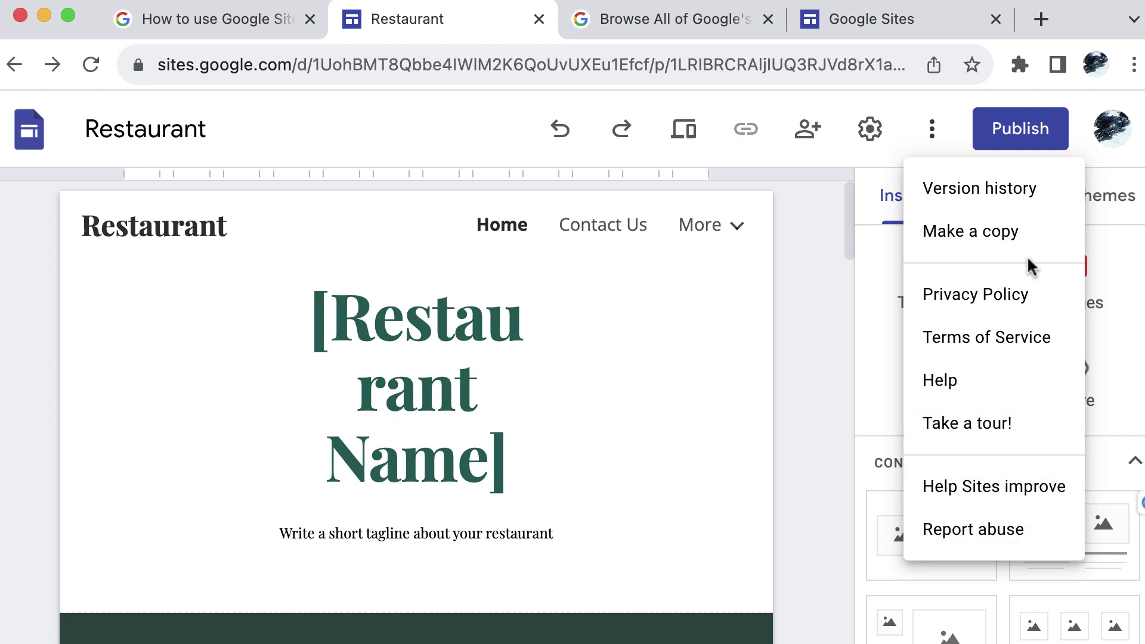
left_click(822, 201)
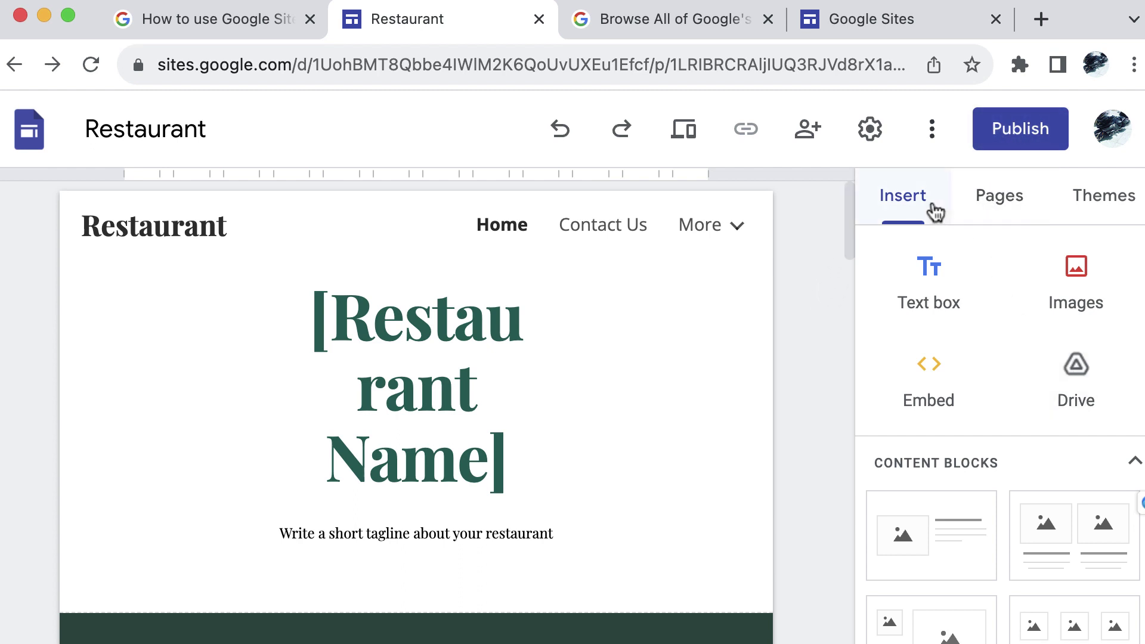
scroll(1061, 309, "down", 3)
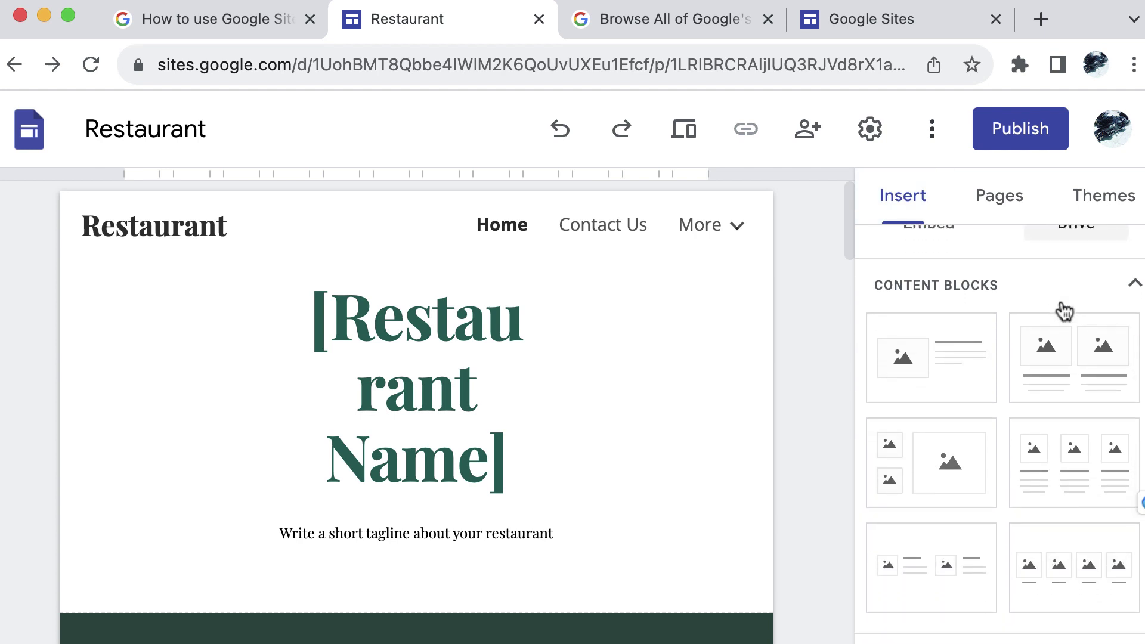
scroll(1064, 311, "down", 6)
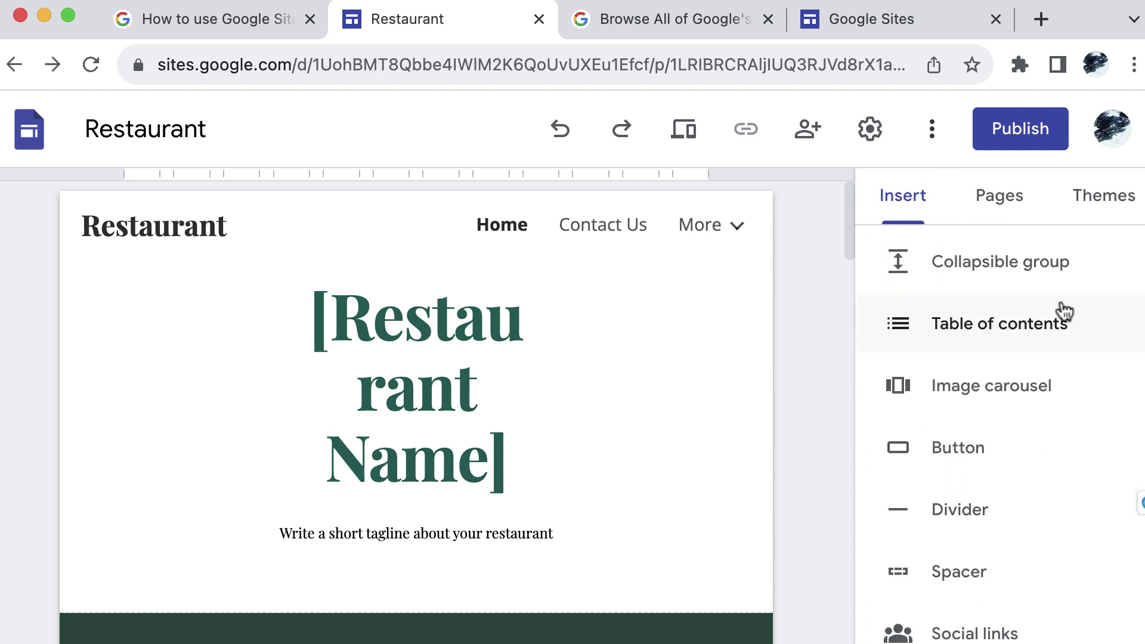
scroll(1049, 429, "down", 4)
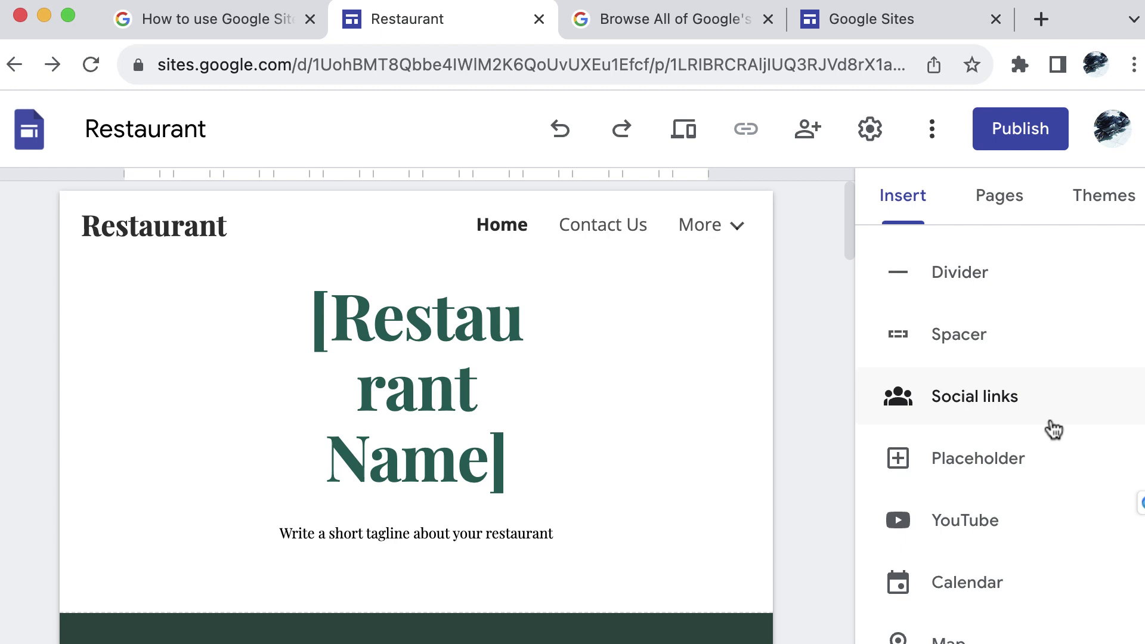
scroll(1052, 429, "down", 3)
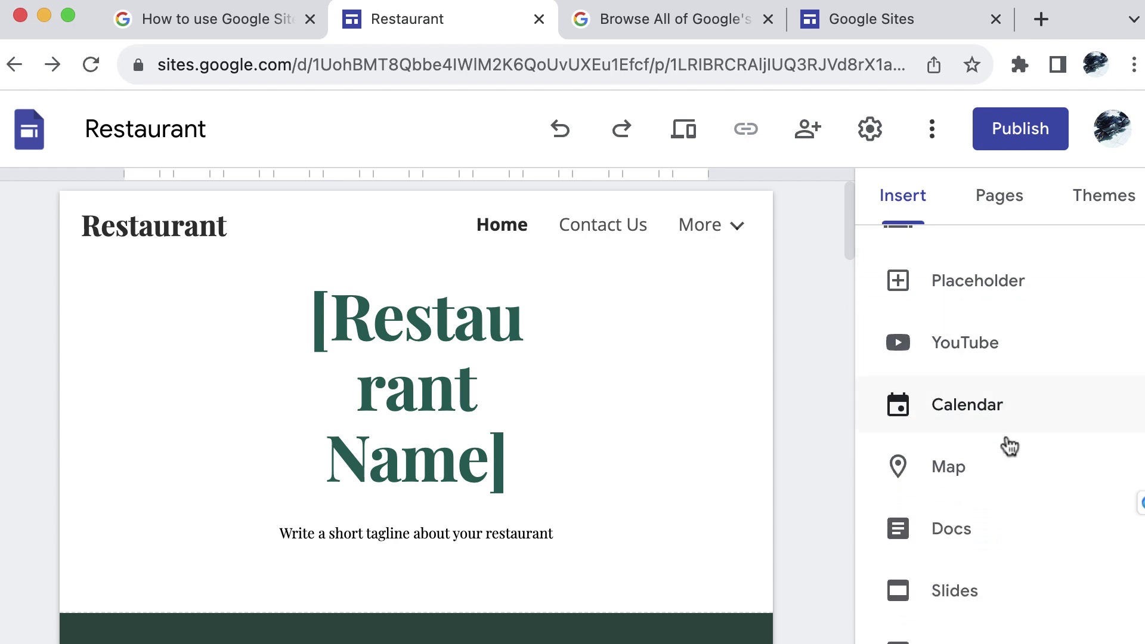
scroll(1009, 446, "down", 2)
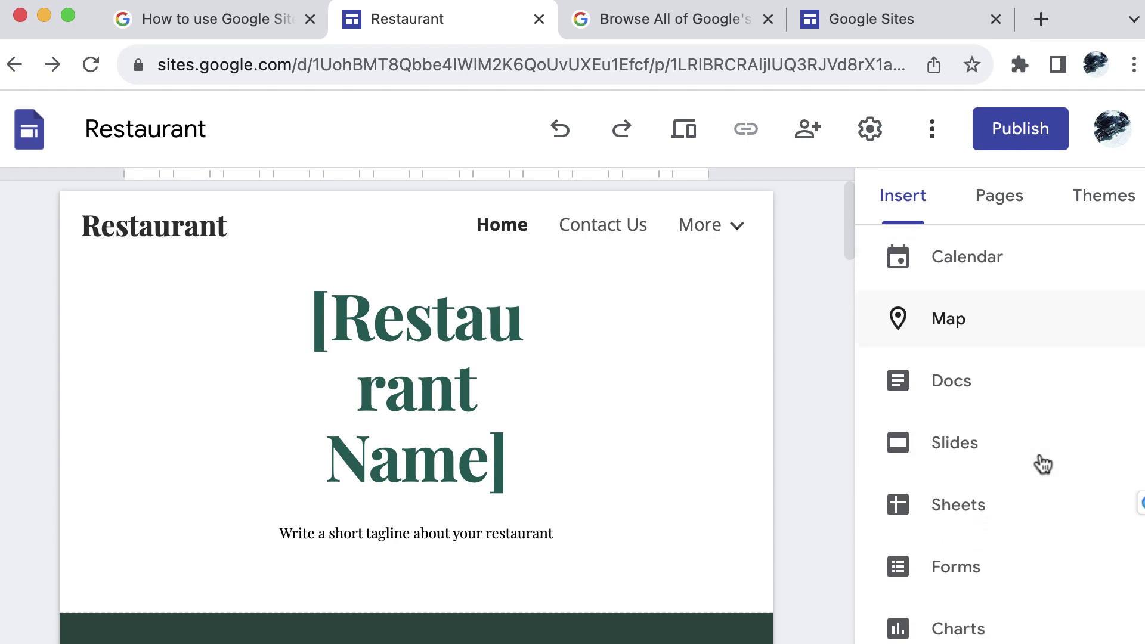
List the site's pages (Home, Contact Us, Chef, Menu) and show Contact Us page options
left_click(1025, 218)
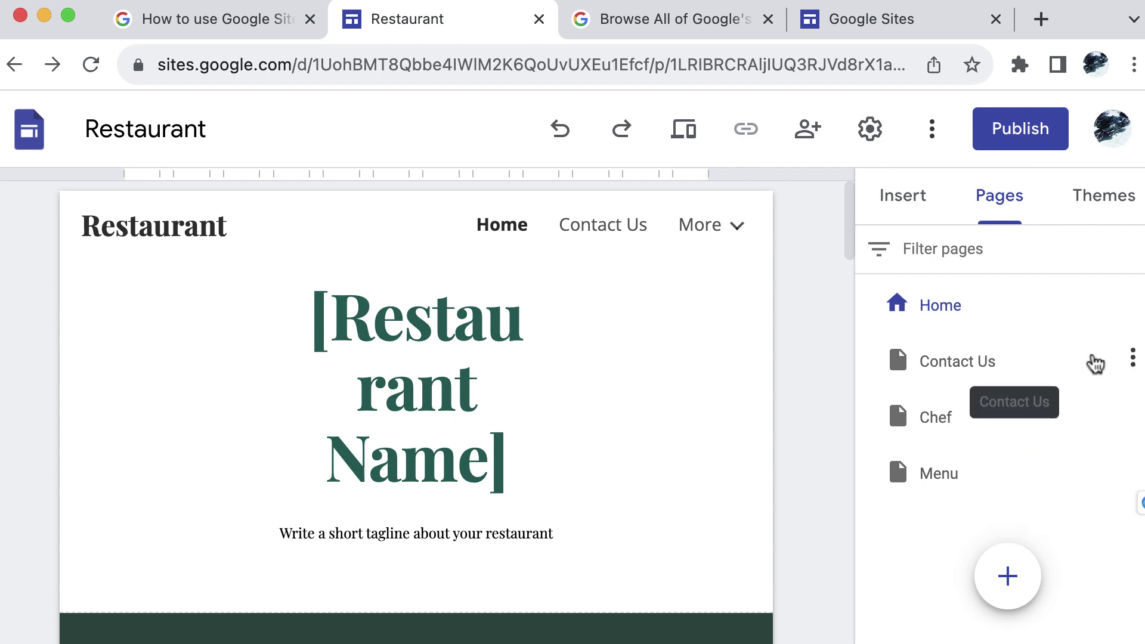
left_click(1132, 356)
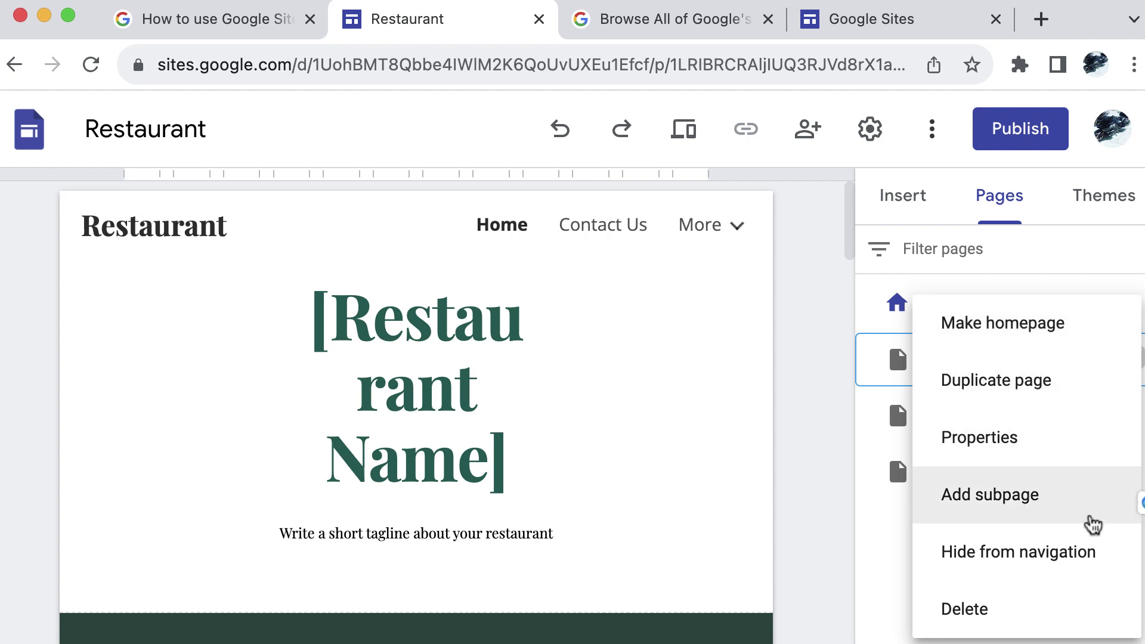
Dismiss the Contact Us menu and browse the themes, keeping the green Diplomat theme
left_click(997, 249)
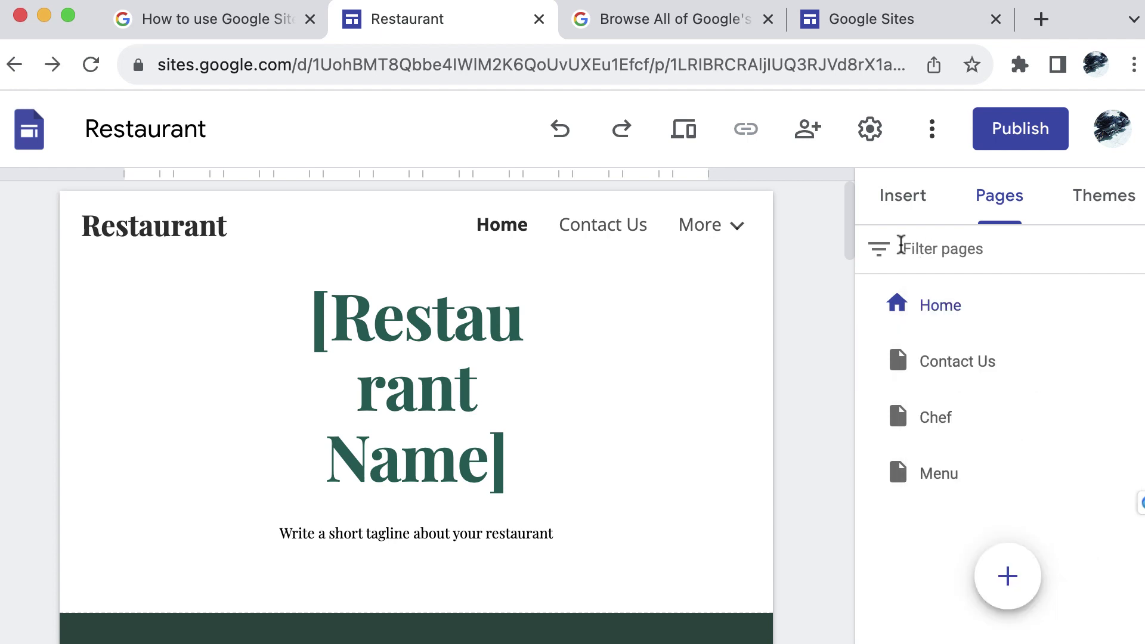
left_click(1093, 203)
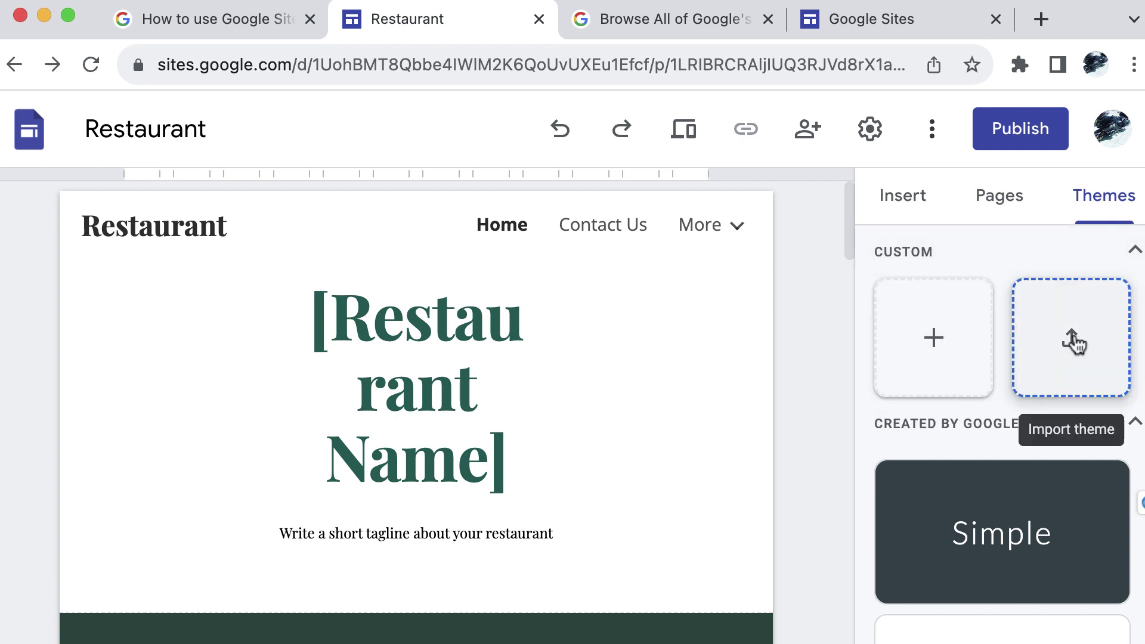
scroll(1078, 393, "down", 2)
scroll(1074, 389, "down", 3)
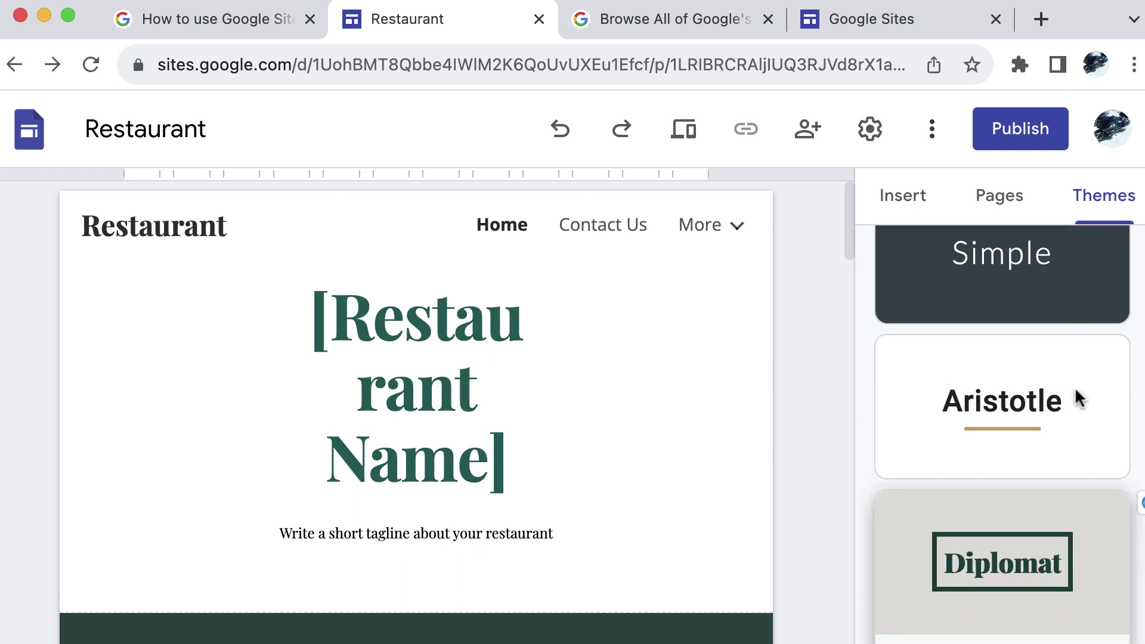
scroll(1075, 398, "down", 10)
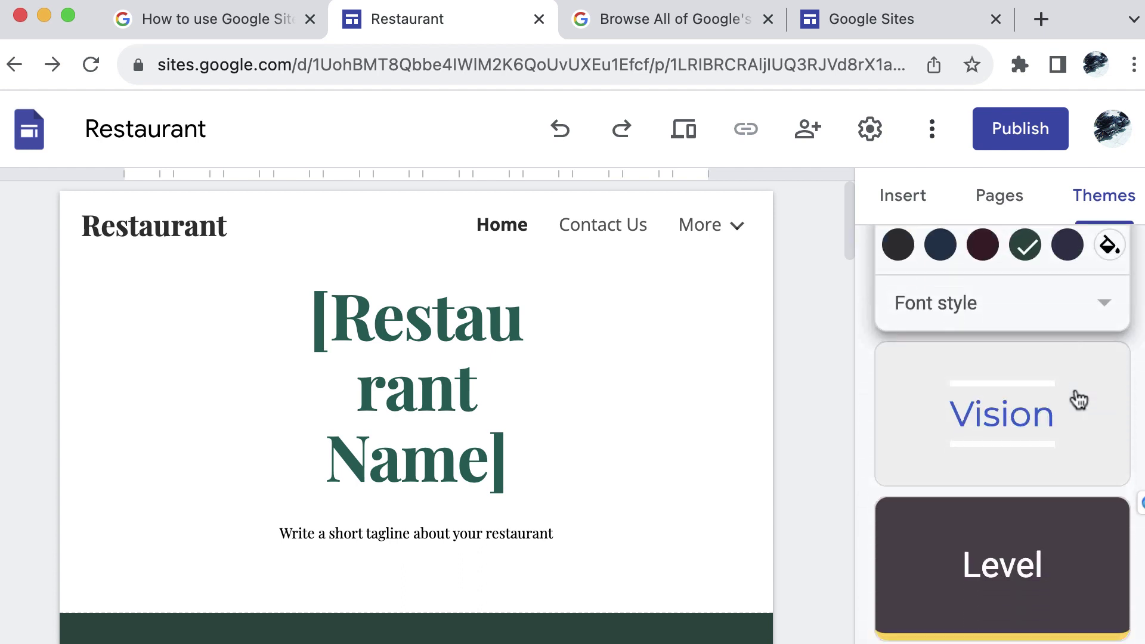
scroll(1075, 388, "up", 8)
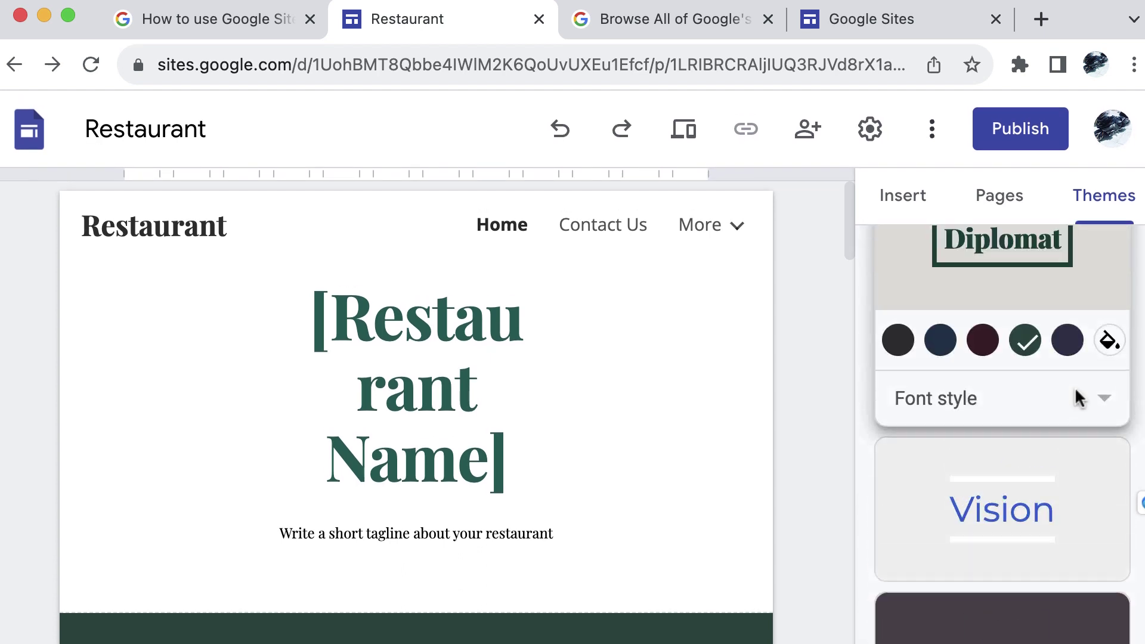
scroll(1075, 398, "up", 4)
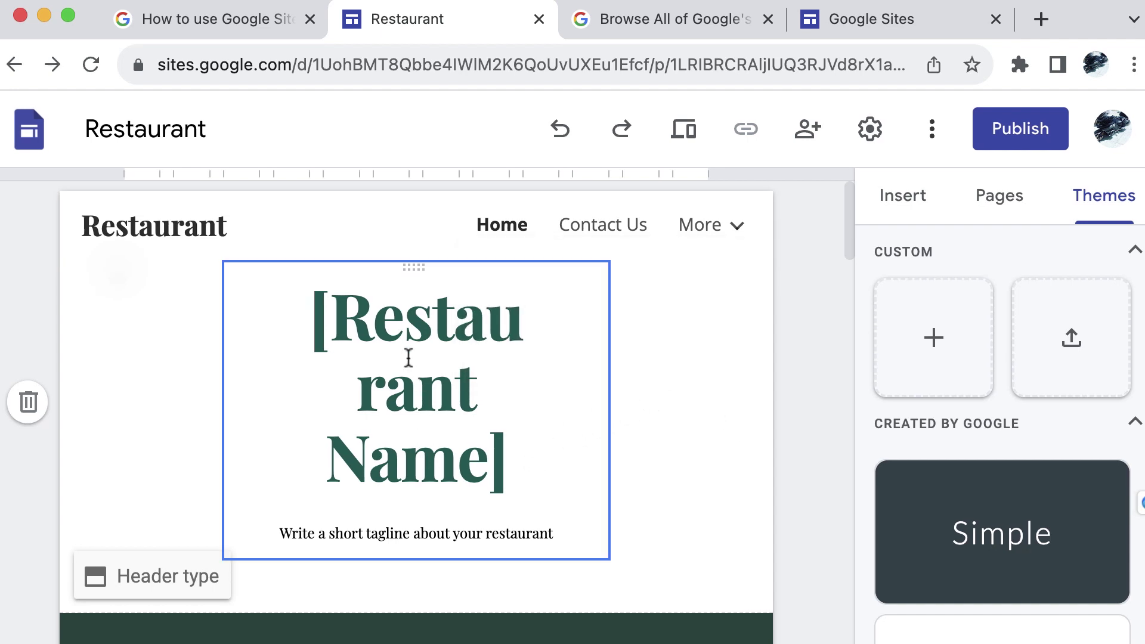
Replace 'Restaurant Name' in the bracketed heading with 'MDNR Quantum'
left_click_drag(346, 316, 482, 465)
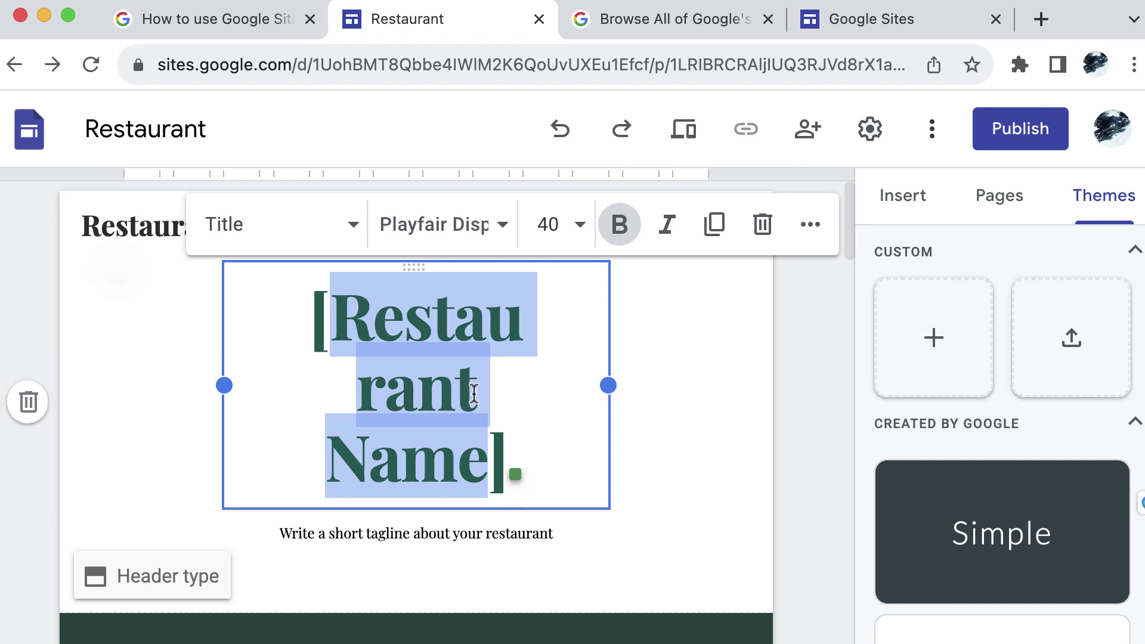
type("MDNR Quantum")
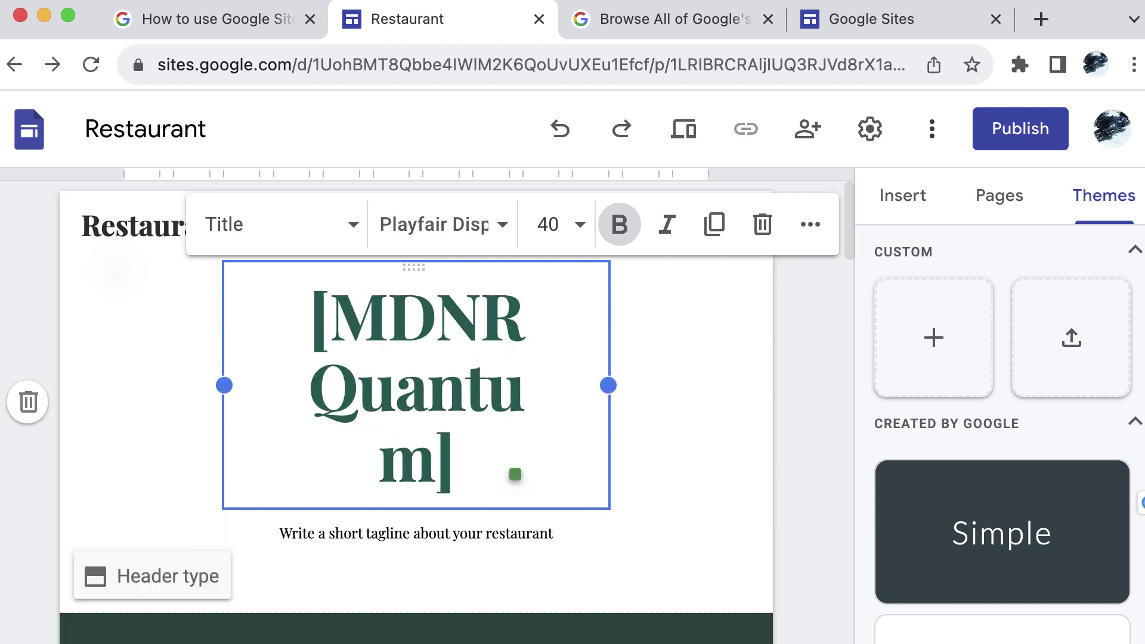
left_click(1011, 136)
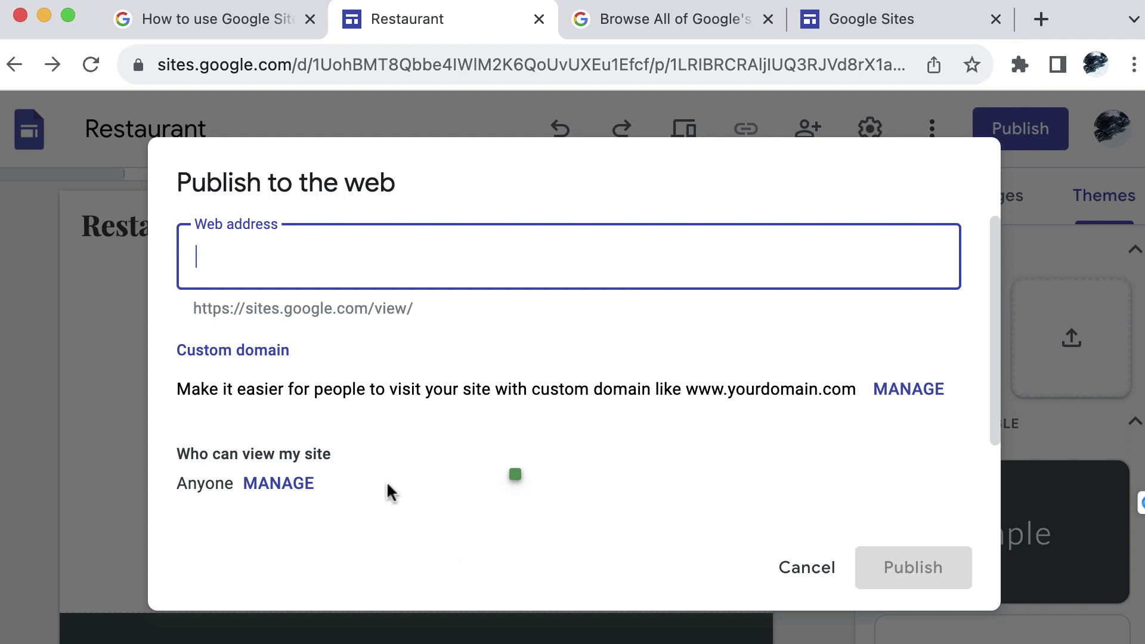
left_click(819, 569)
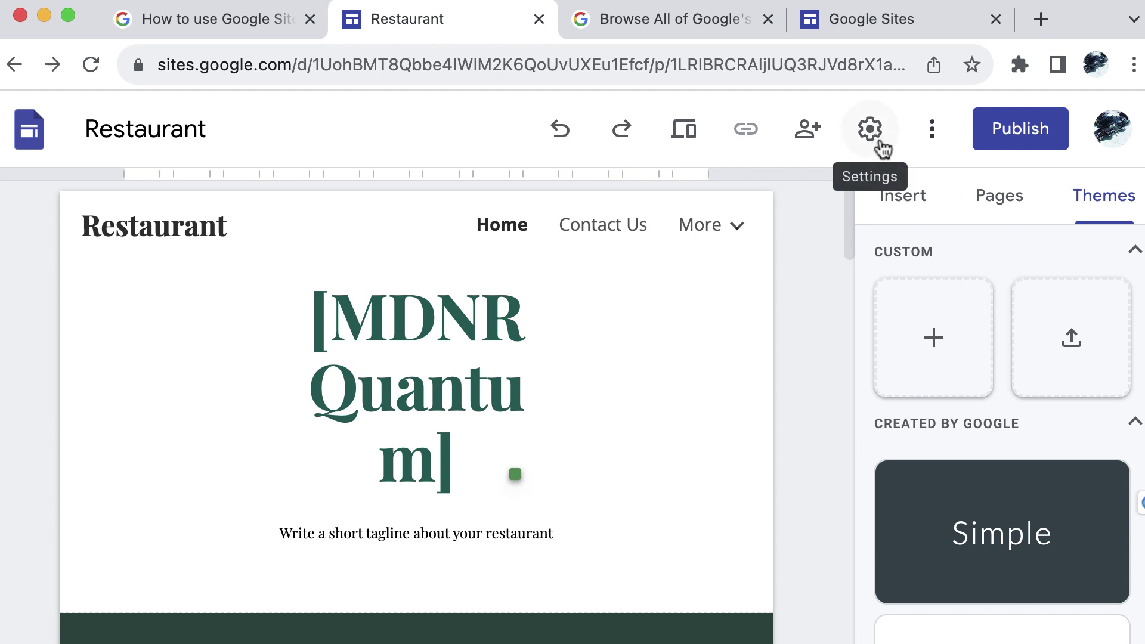
Enter mdnrquantum.com under Settings > Custom domains and open its ownership verification
left_click(871, 131)
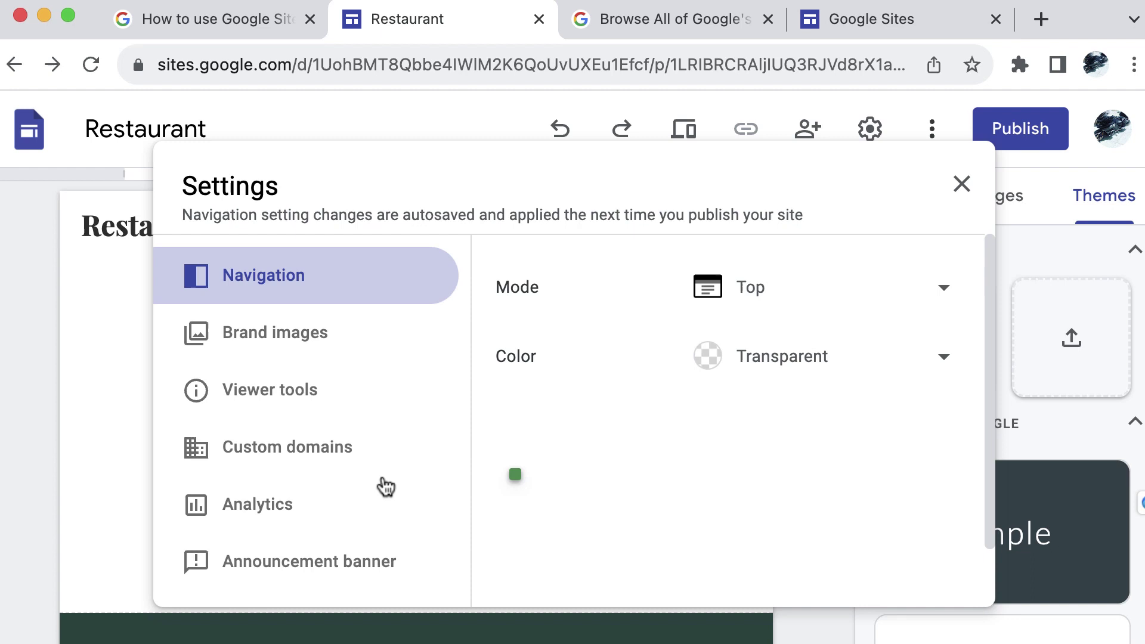
left_click(346, 455)
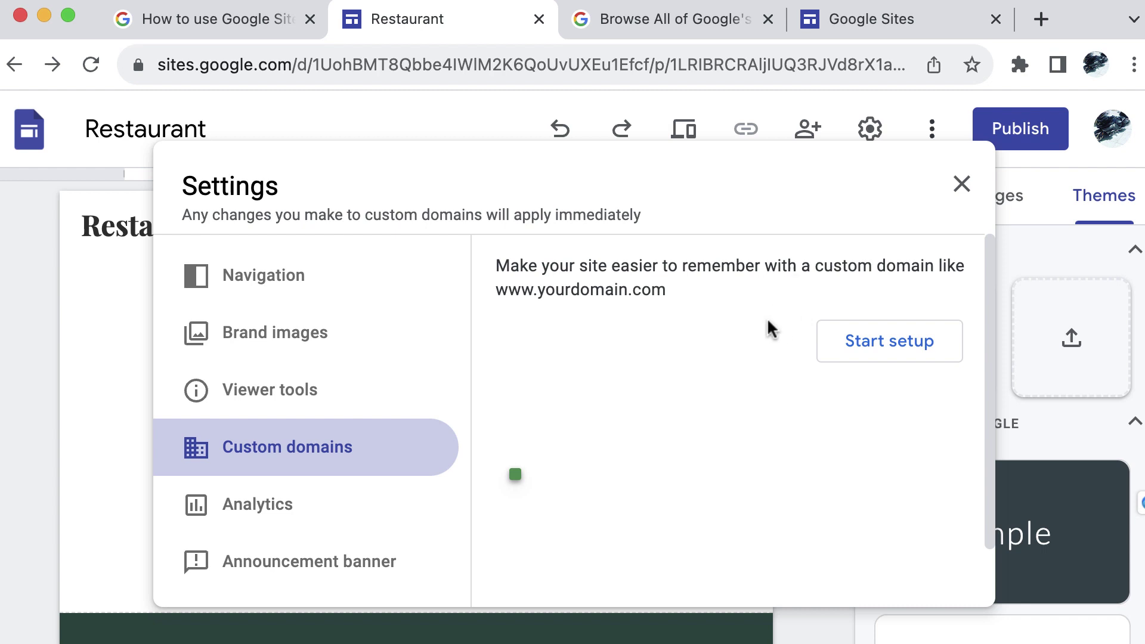
left_click(930, 357)
left_click(620, 333)
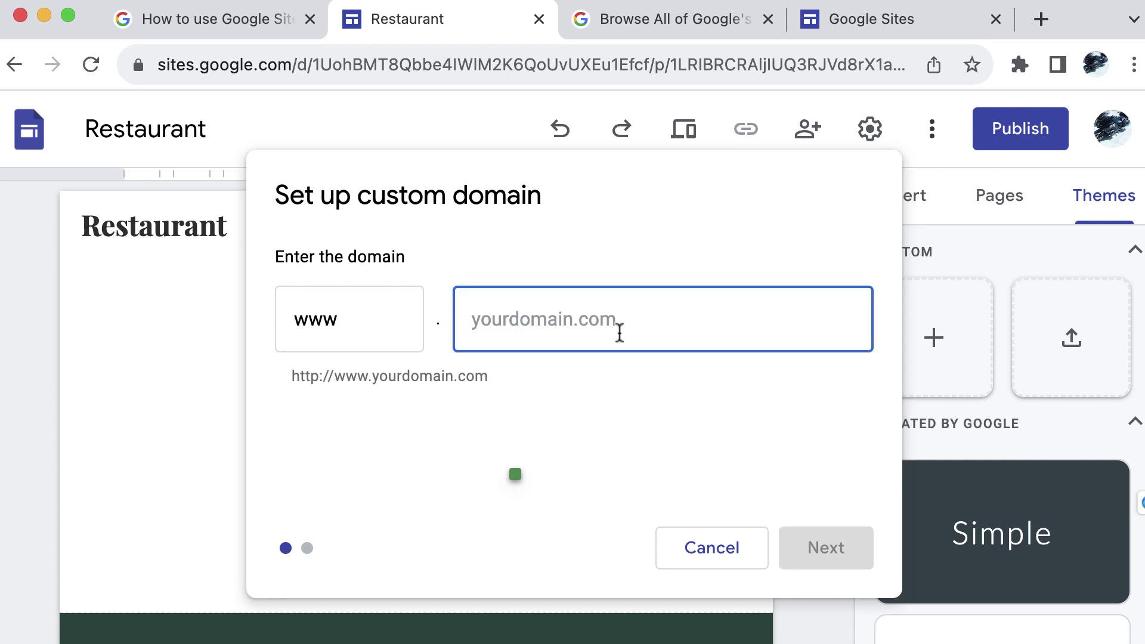
type("mdnrquantum.com")
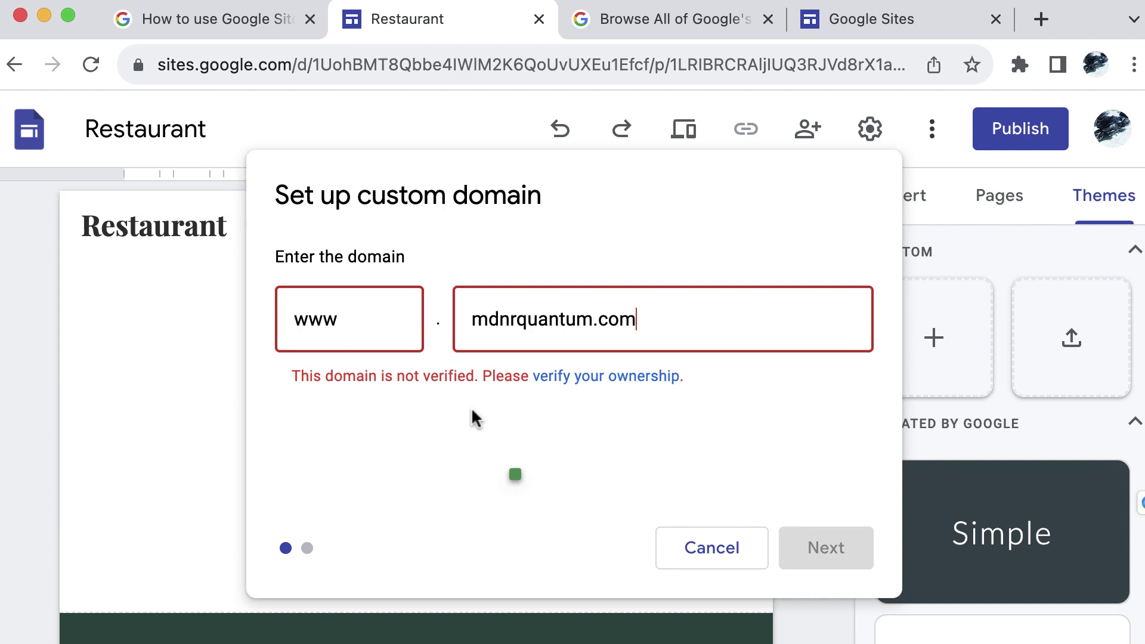
left_click(623, 378)
Add mdnrquantum.com as a Search Console Domain property to reveal its TXT verification record
scroll(643, 398, "up", 5)
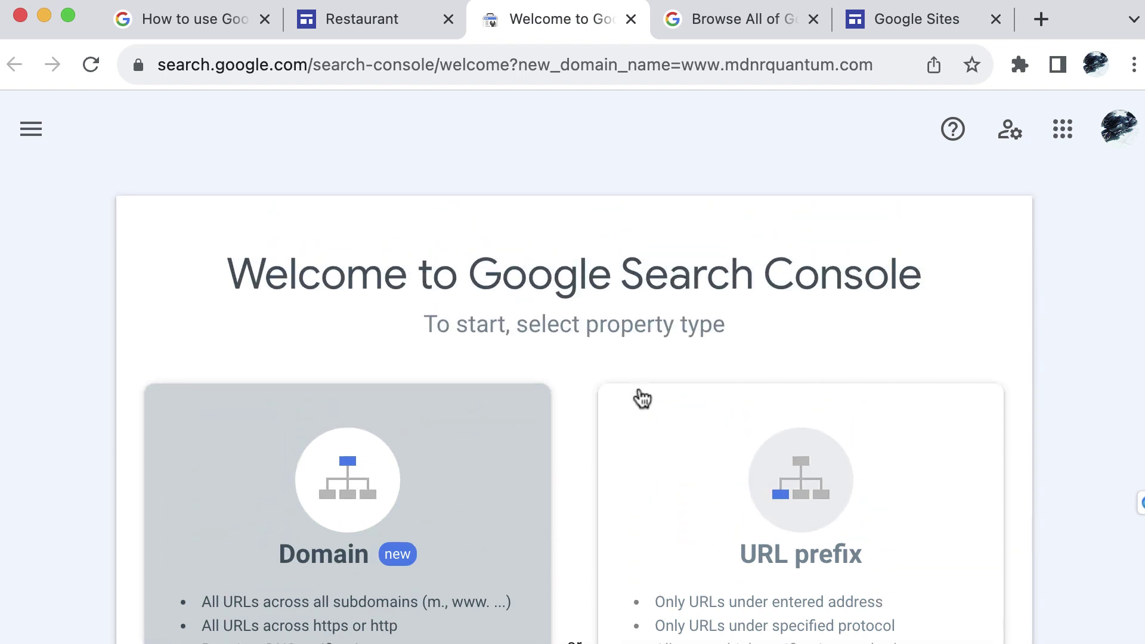
scroll(642, 398, "down", 5)
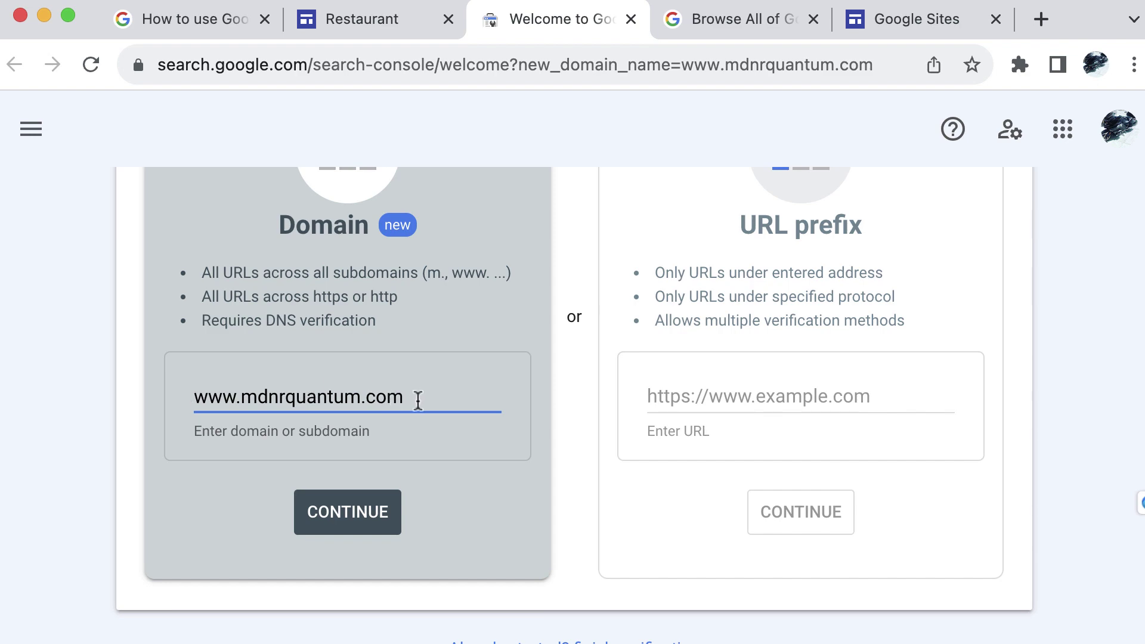
left_click(345, 511)
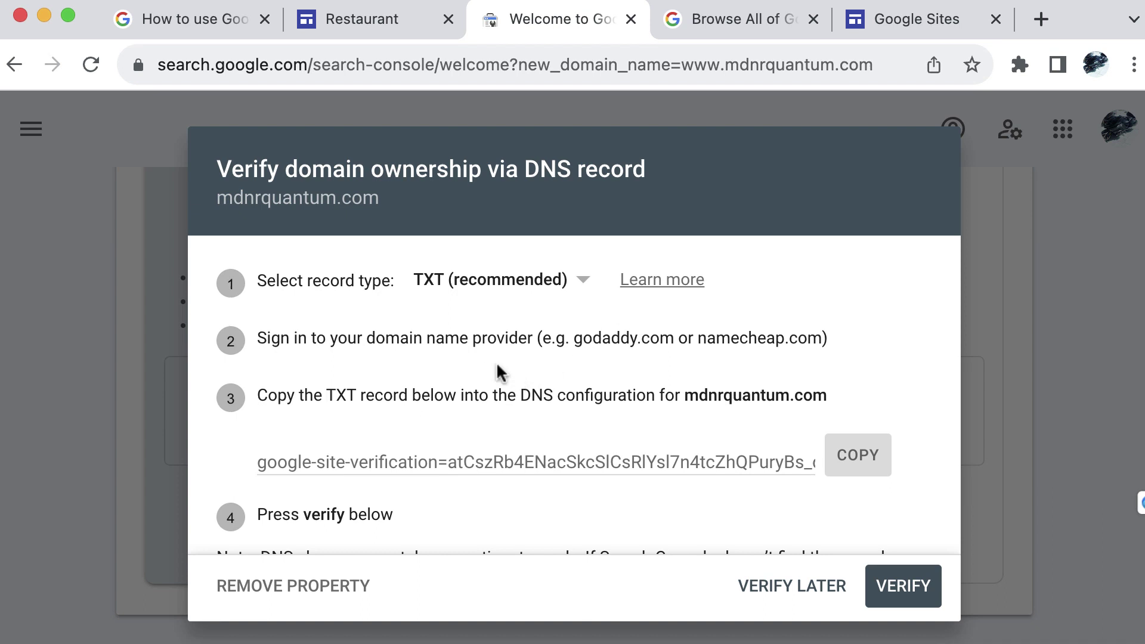
scroll(909, 364, "down", 2)
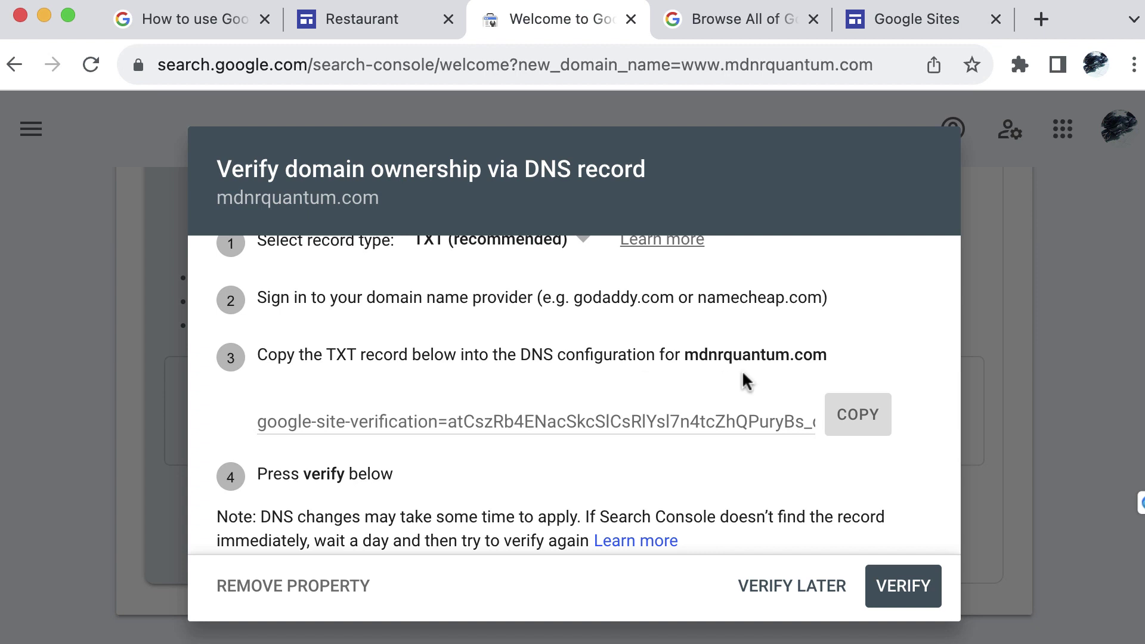
scroll(873, 390, "up", 2)
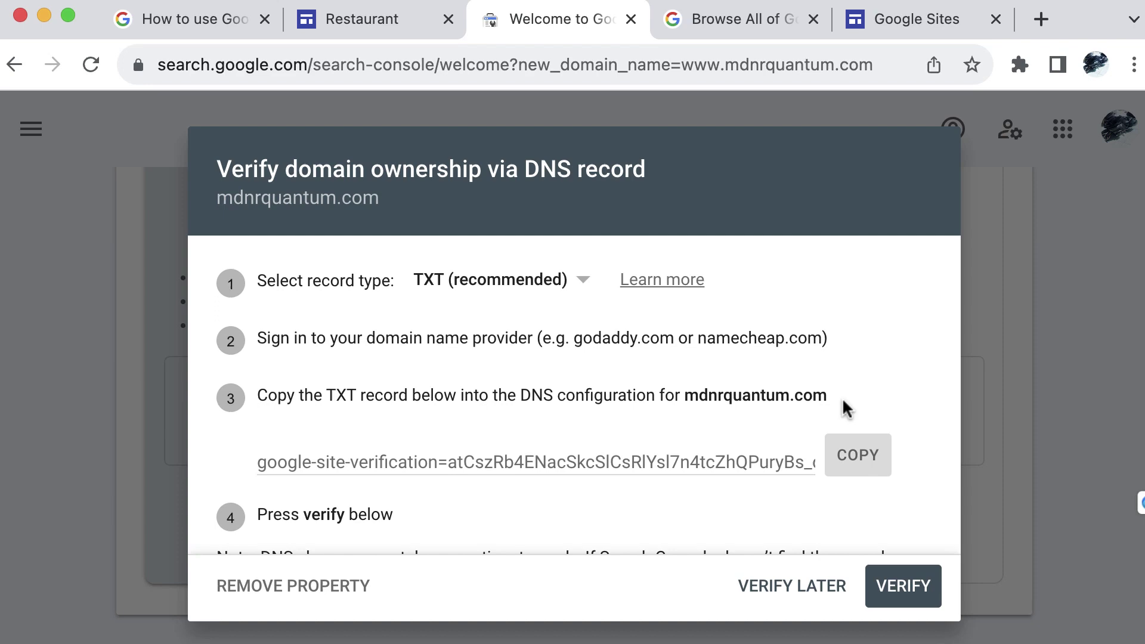
Go to namecheap.com in the spare tab and sign in to the account
left_click(706, 34)
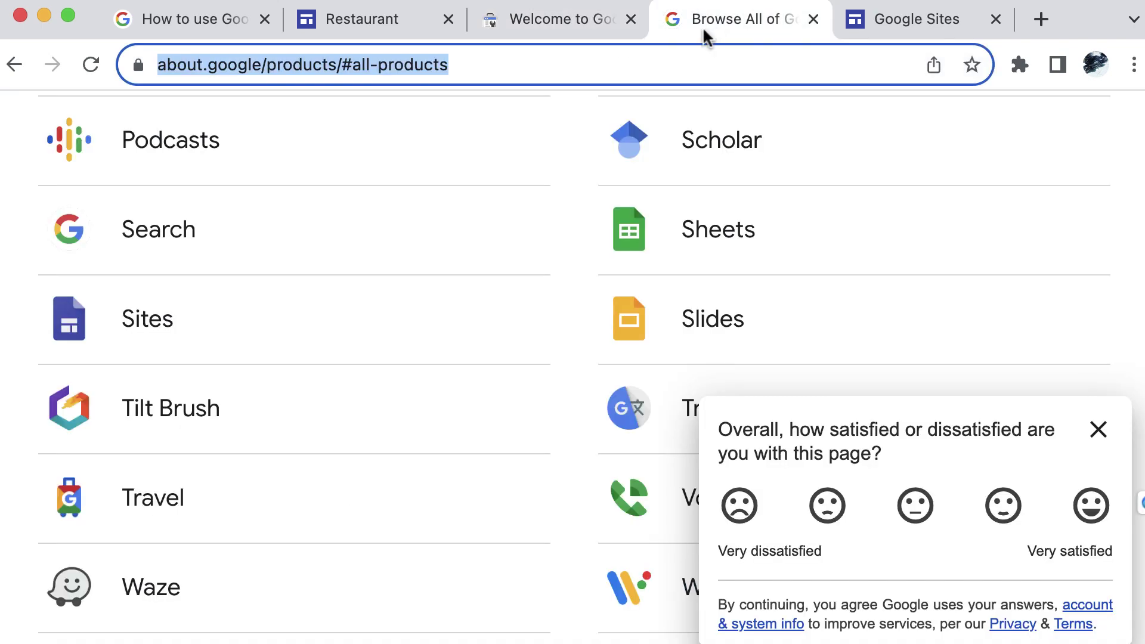
type("na")
key("Return")
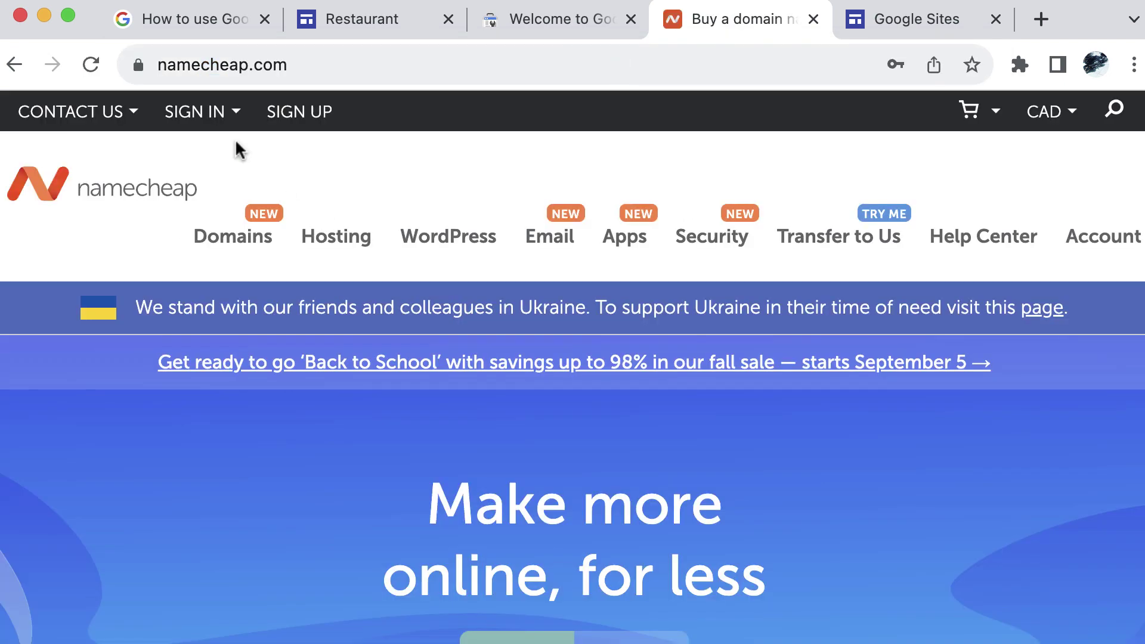
left_click(206, 113)
left_click(285, 329)
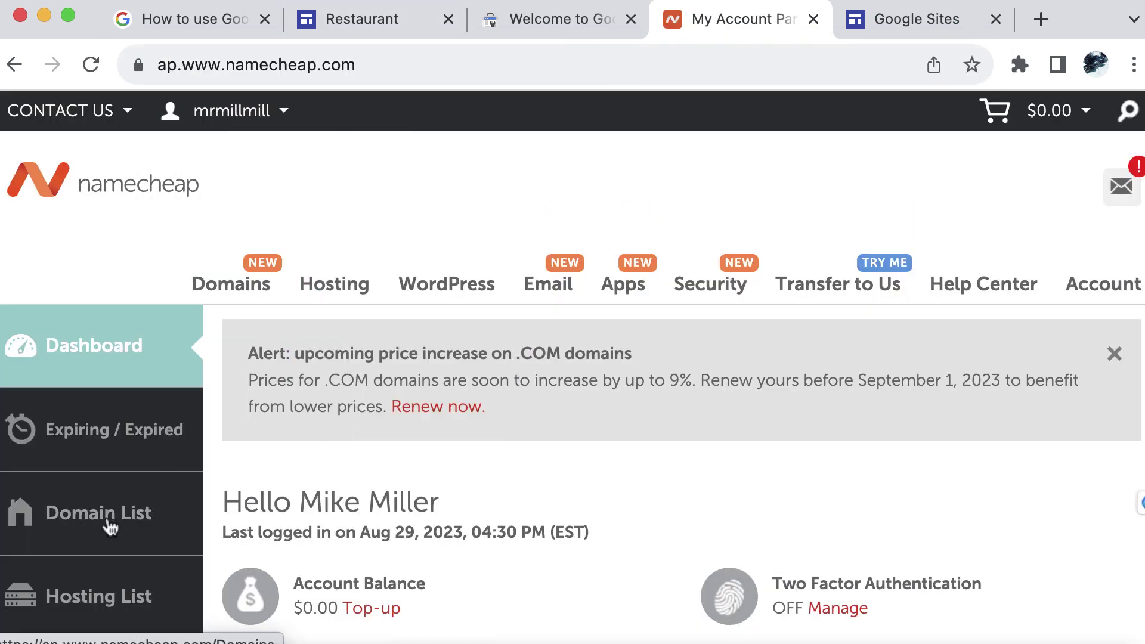
Filter the Domain List for 'quantum' and open MANAGE for mdnrquantum.com
left_click(110, 526)
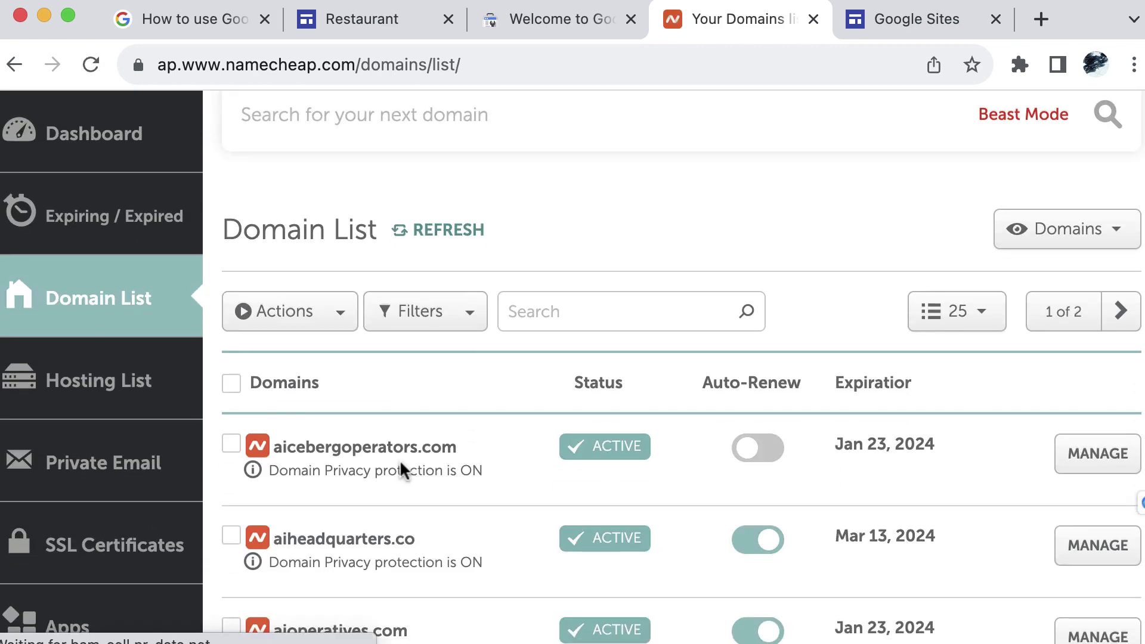
scroll(401, 471, "down", 5)
scroll(543, 468, "up", 10)
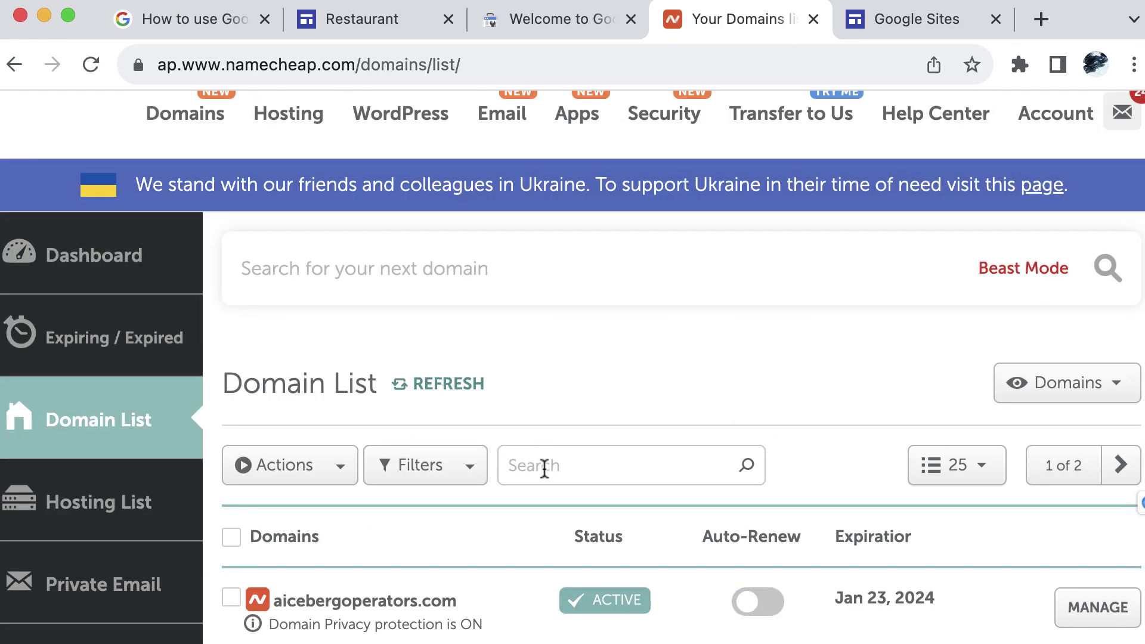
left_click(540, 469)
type("quantum")
scroll(613, 477, "down", 4)
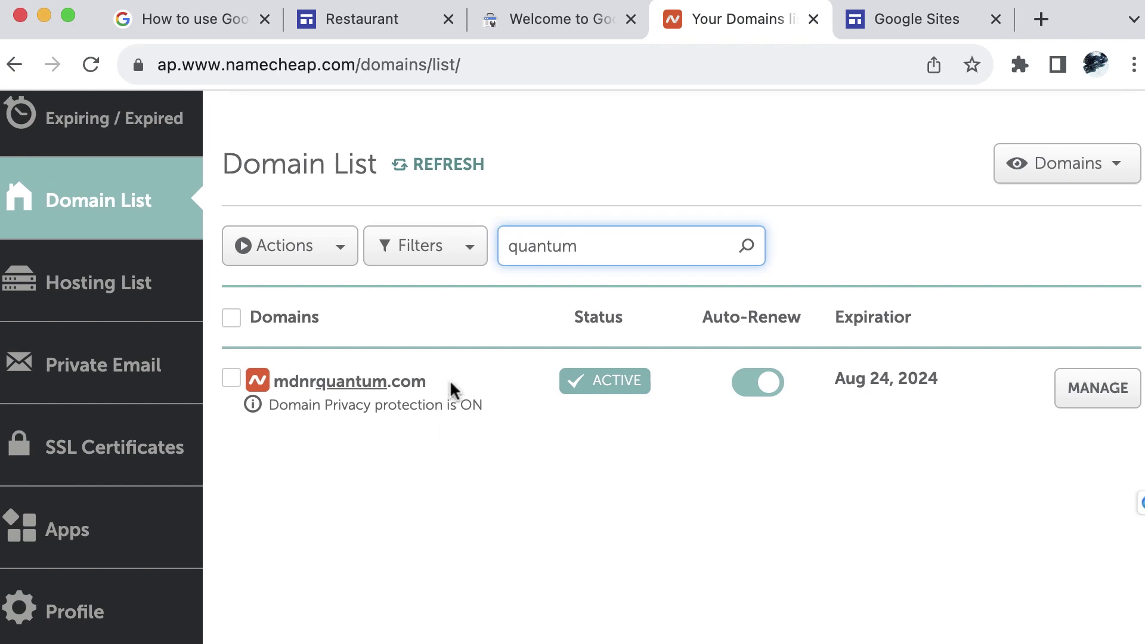
left_click(1080, 393)
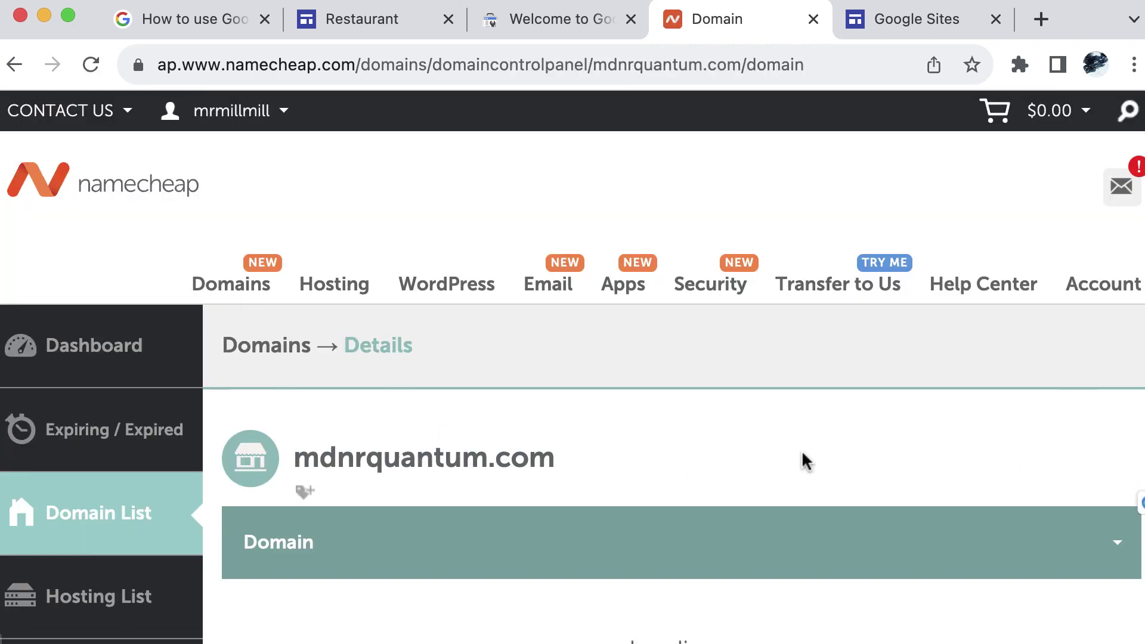
Go back, reopen mdnrquantum.com's details and choose Advanced DNS from the Domain dropdown
scroll(803, 449, "down", 5)
key("super+bracketleft")
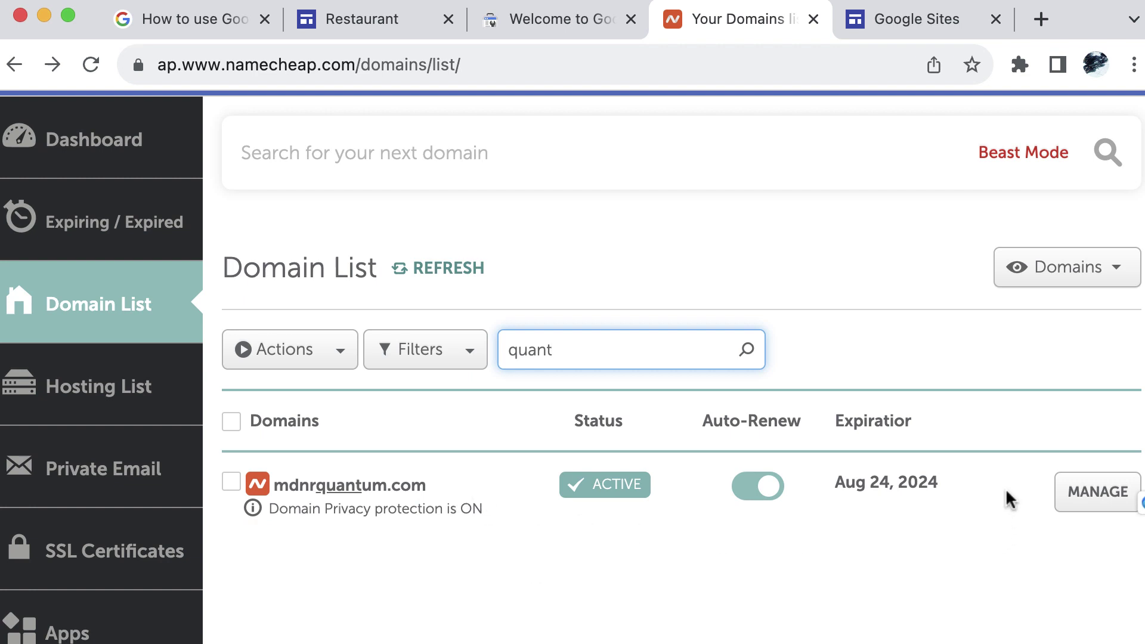
left_click(1080, 497)
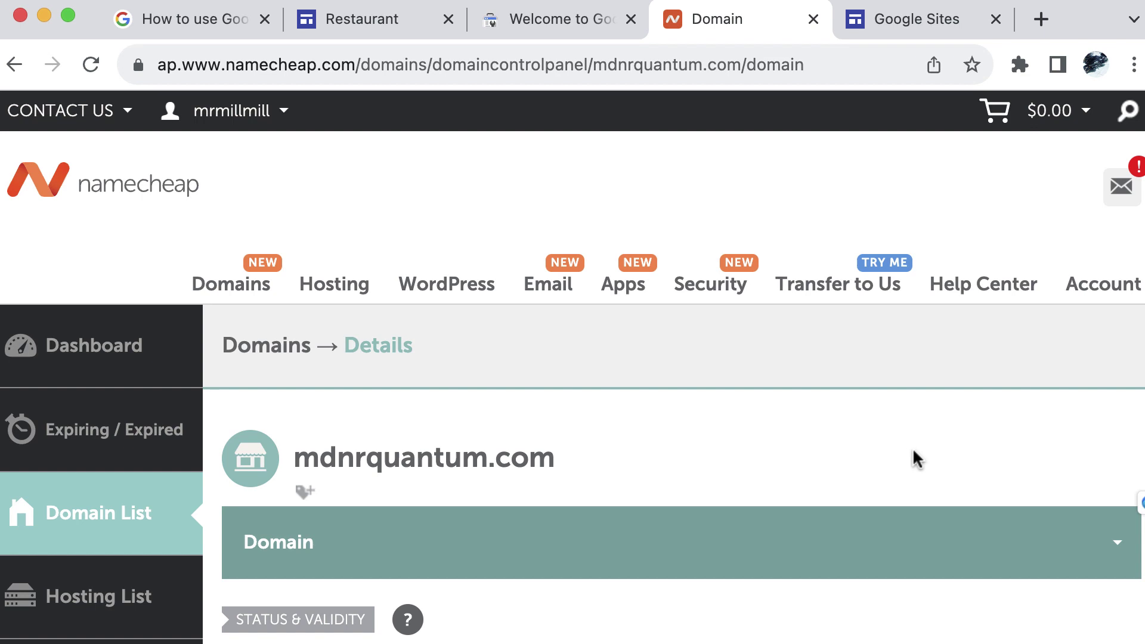
scroll(912, 450, "down", 5)
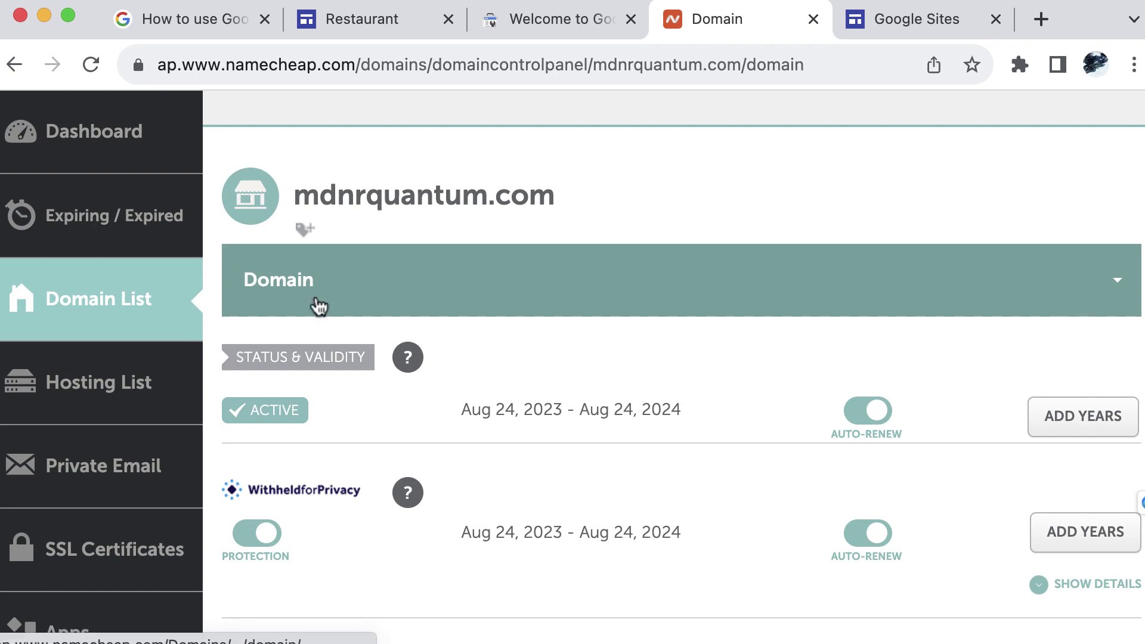
left_click(1119, 289)
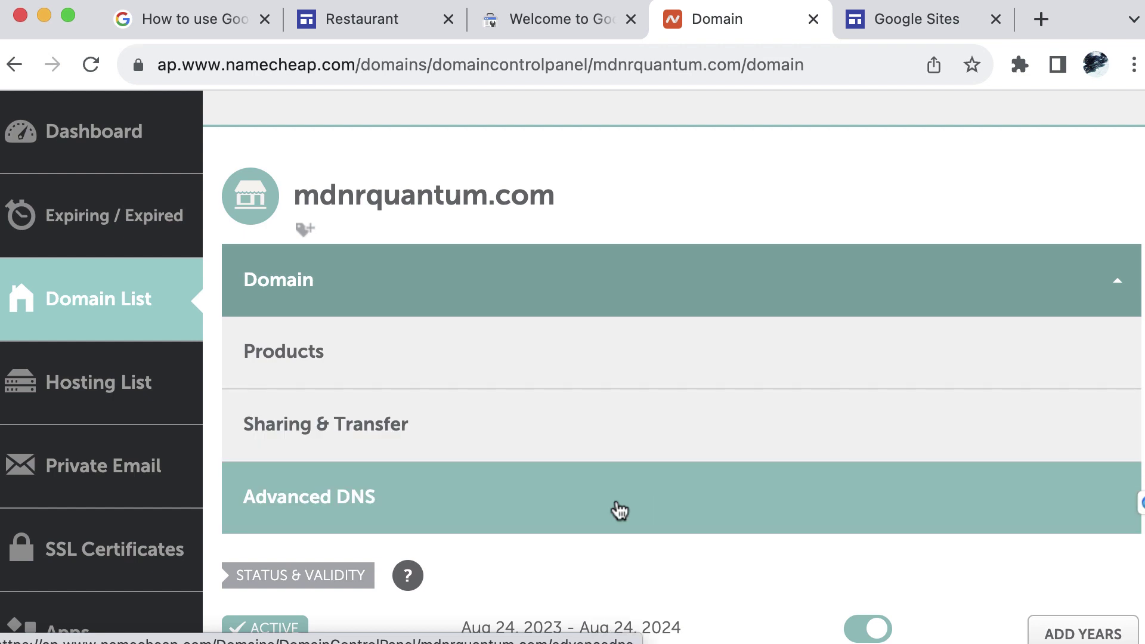
left_click(601, 505)
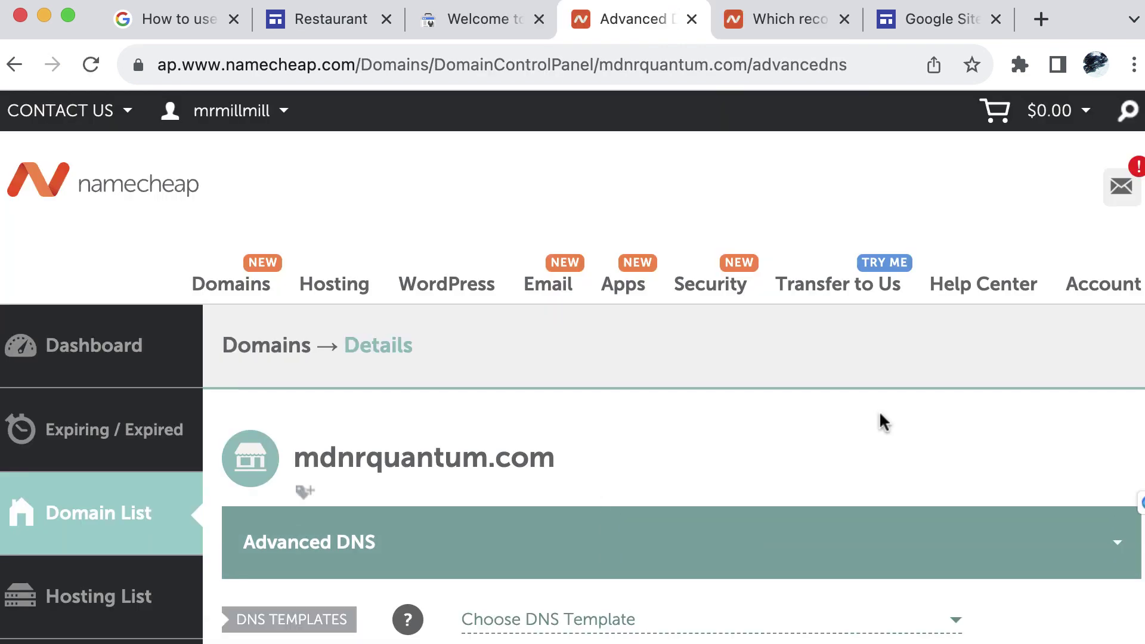
scroll(880, 415, "down", 5)
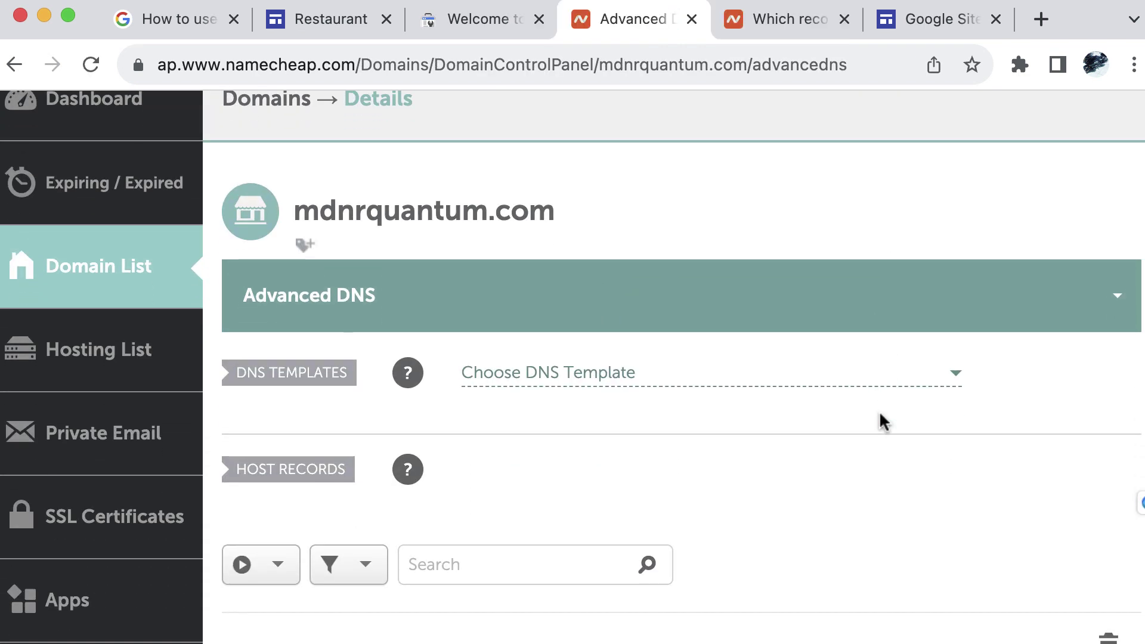
scroll(880, 414, "down", 3)
scroll(880, 413, "up", 2)
scroll(880, 414, "down", 3)
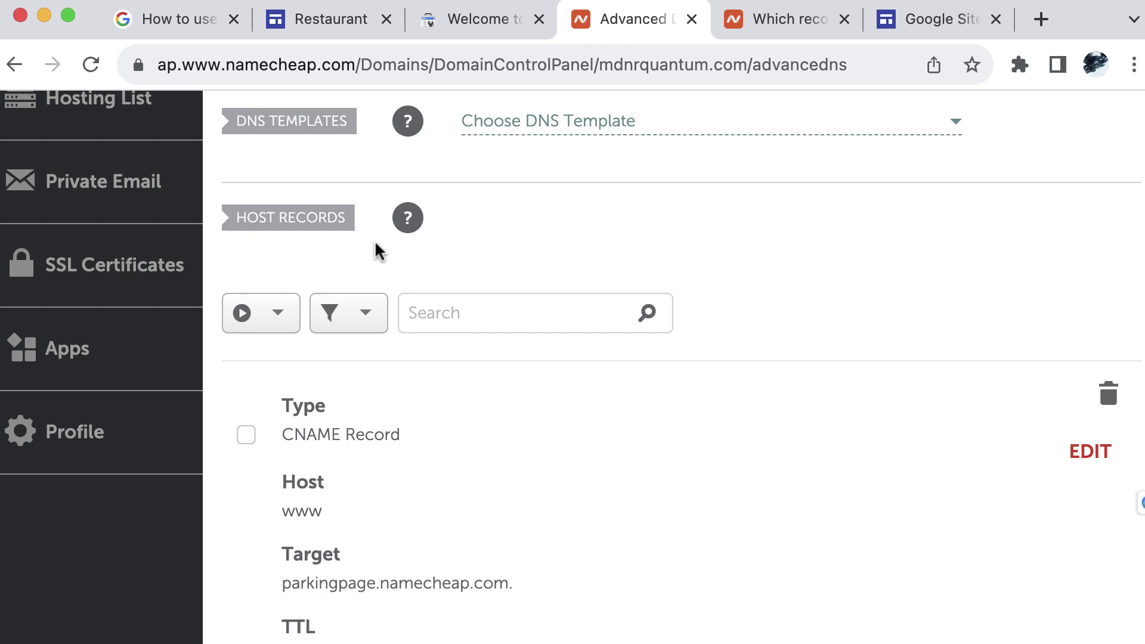
scroll(995, 327, "down", 3)
scroll(994, 332, "down", 1)
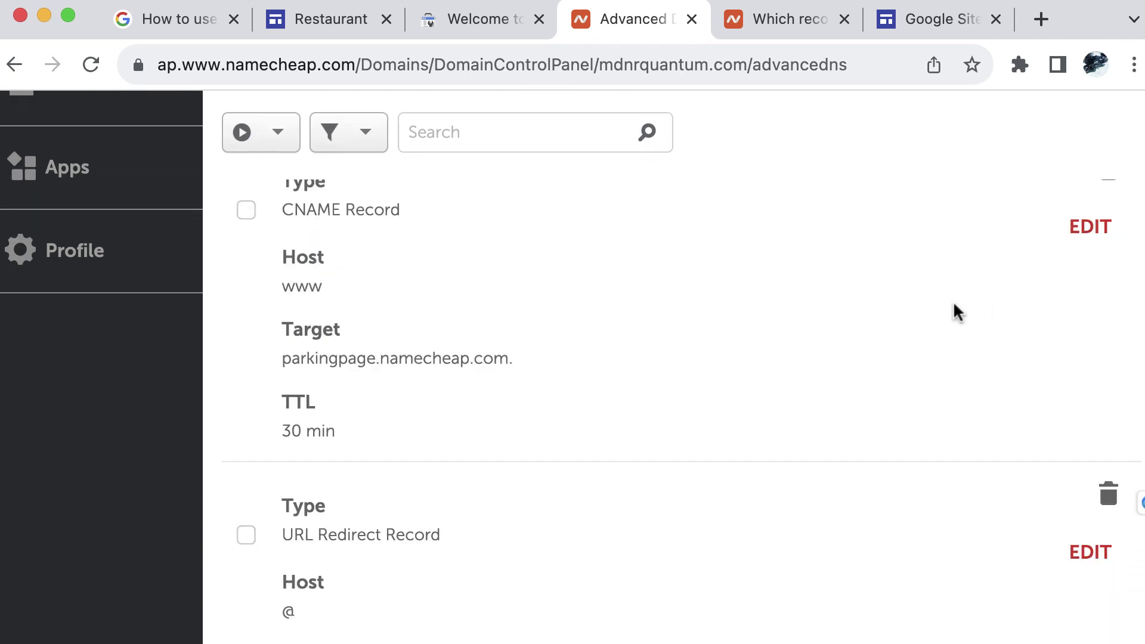
scroll(1003, 322, "up", 2)
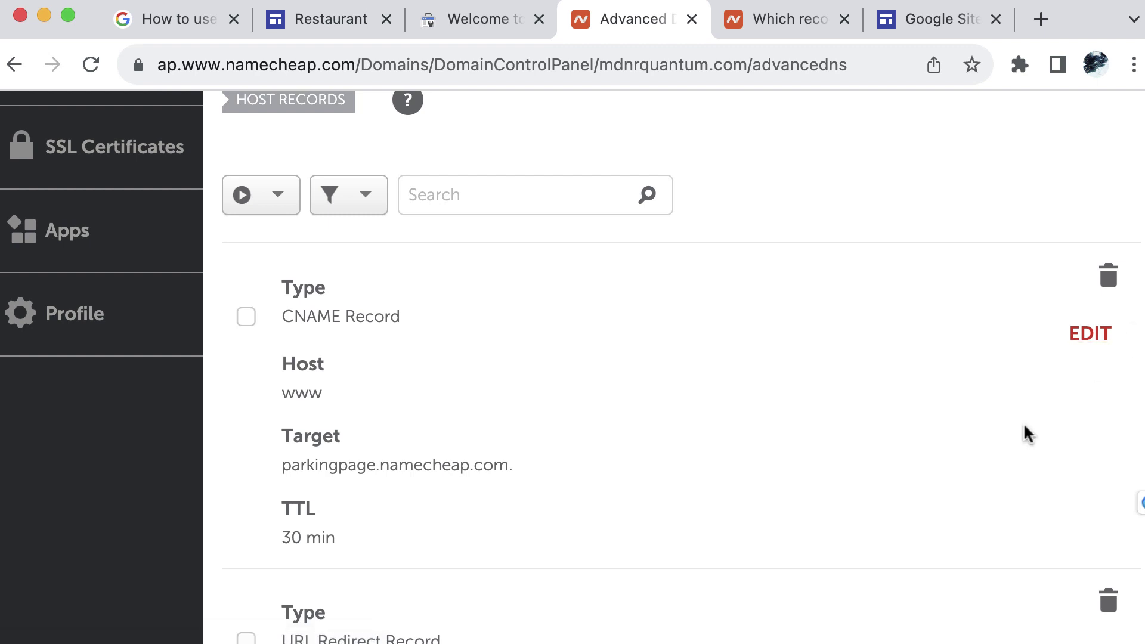
scroll(846, 413, "up", 1)
scroll(847, 412, "down", 6)
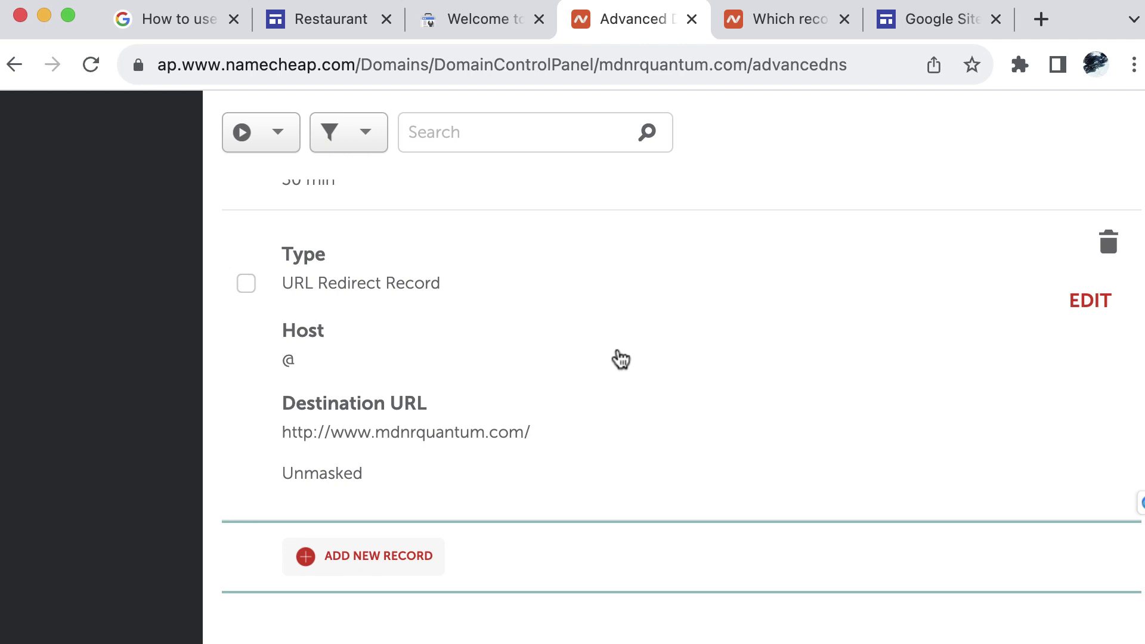
scroll(539, 315, "down", 3)
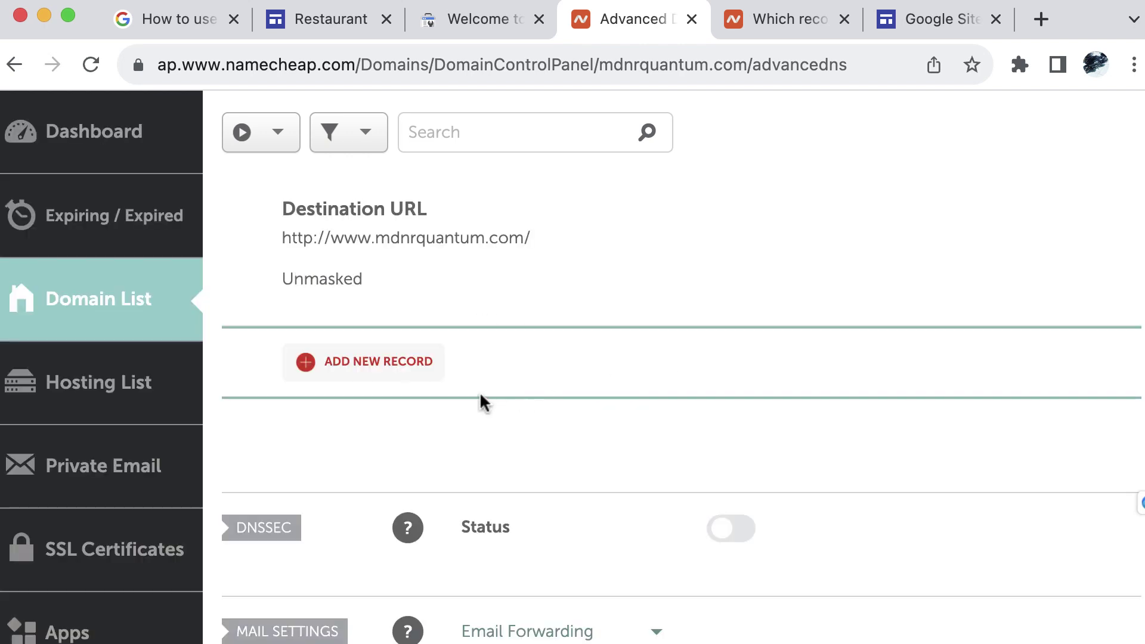
Add a new host record and set its type to TXT Record
left_click(369, 362)
left_click(604, 298)
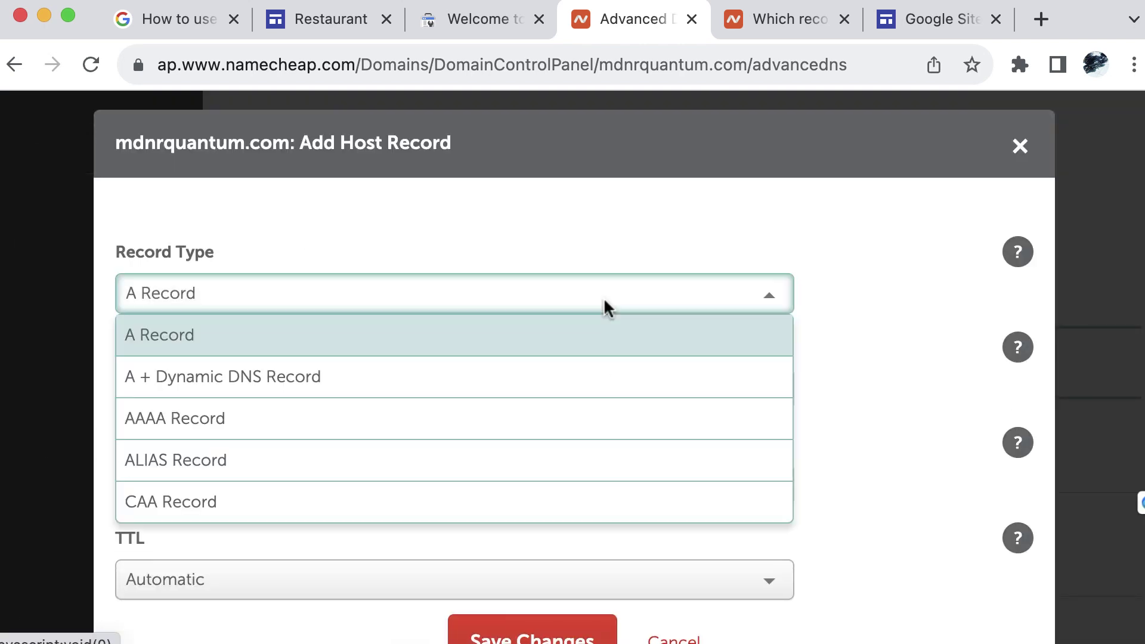
scroll(568, 485, "down", 3)
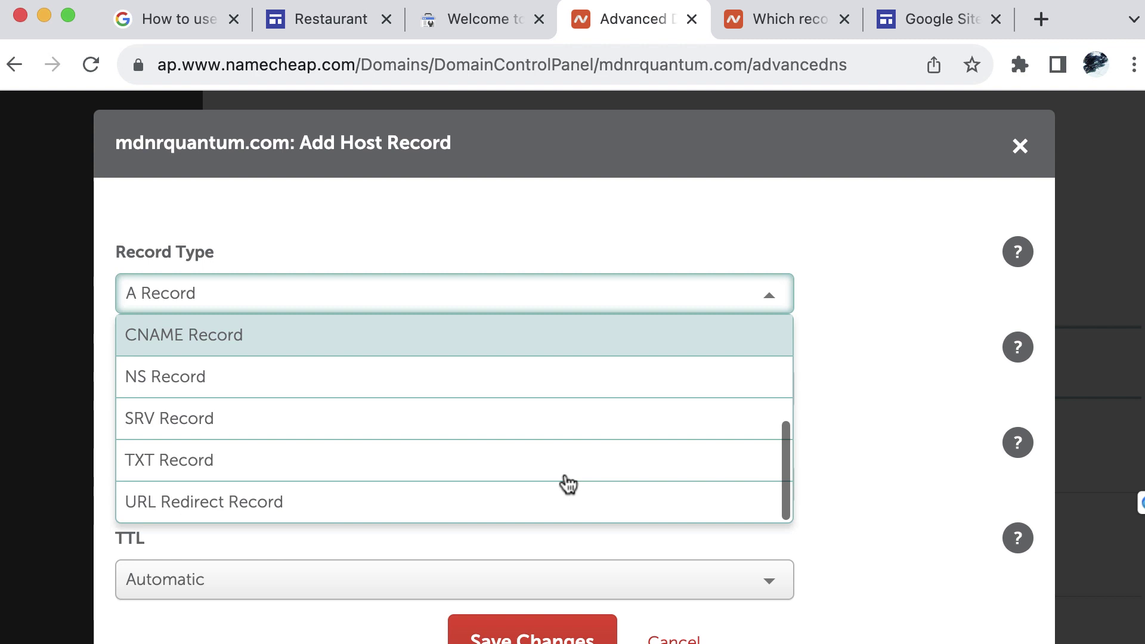
left_click(442, 470)
left_click(493, 28)
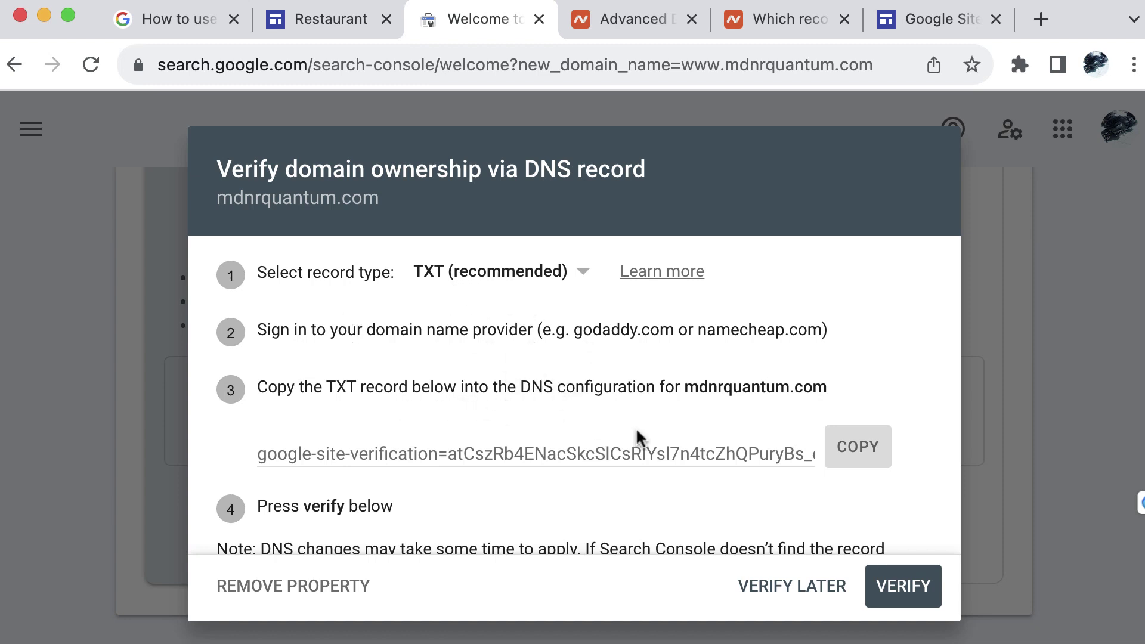
left_click(861, 464)
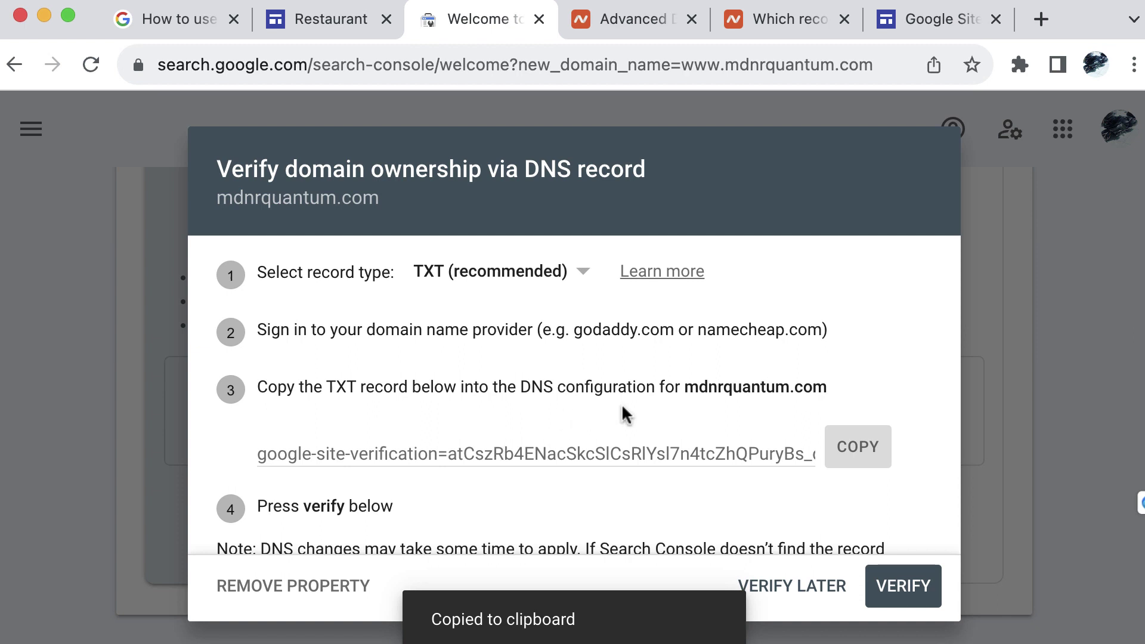
left_click(623, 21)
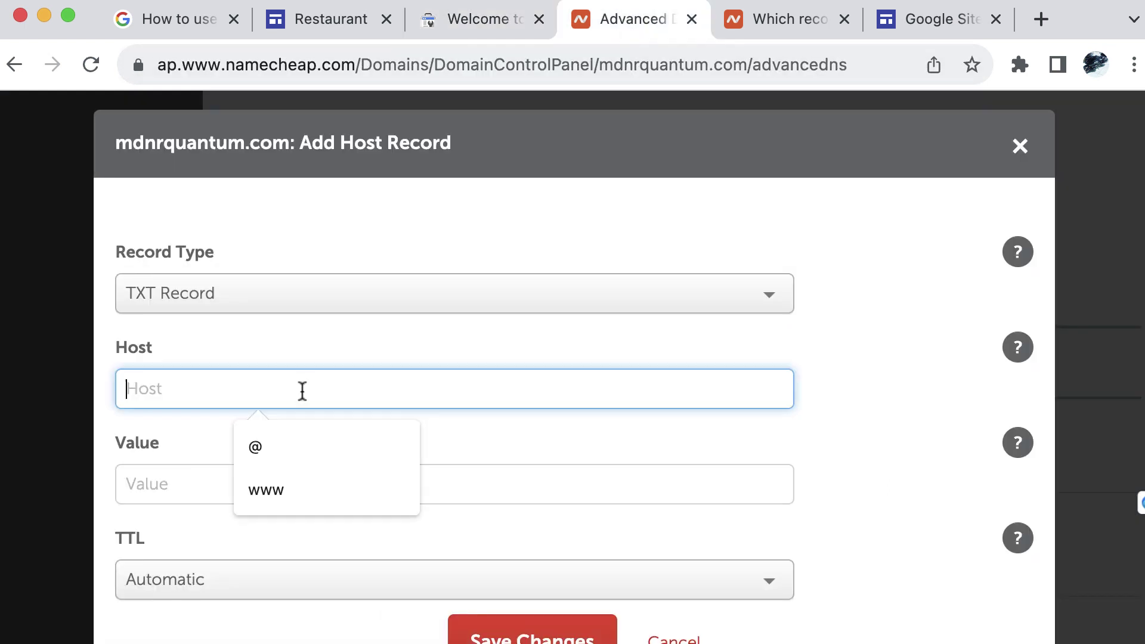
left_click(370, 501)
left_click(165, 498)
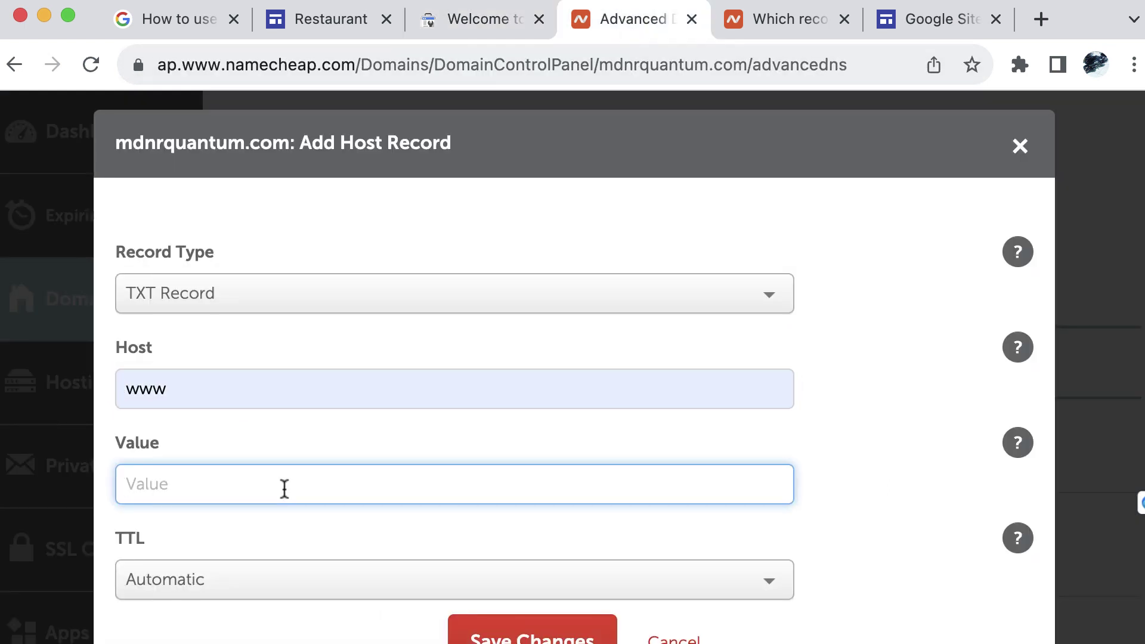
key("super+v")
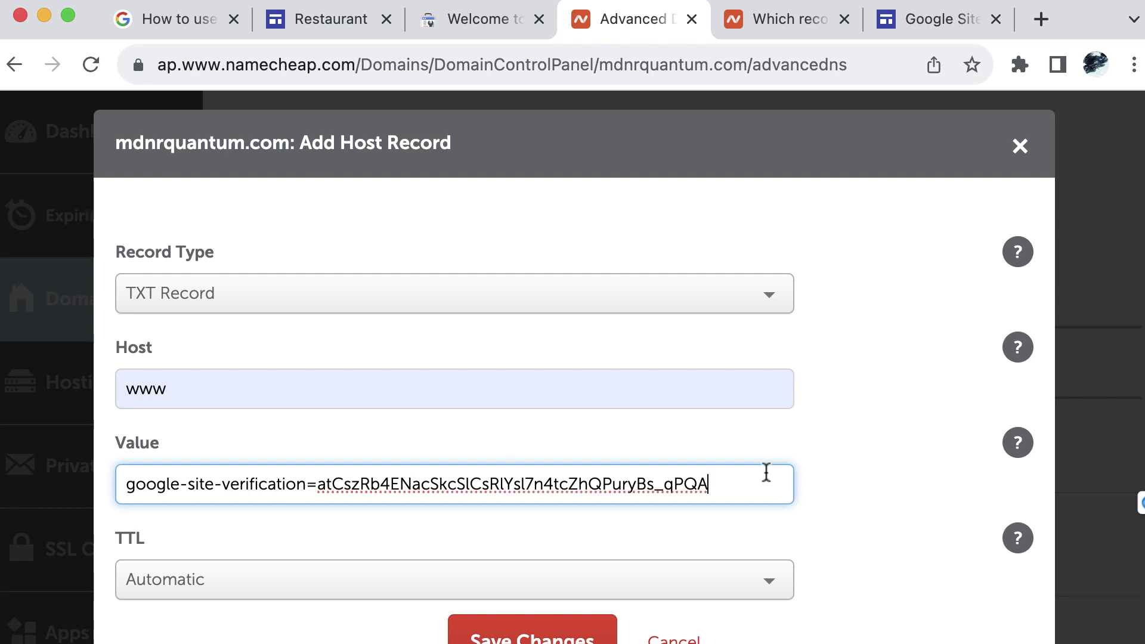
Keep the TTL at Automatic and save the www TXT record
left_click(477, 19)
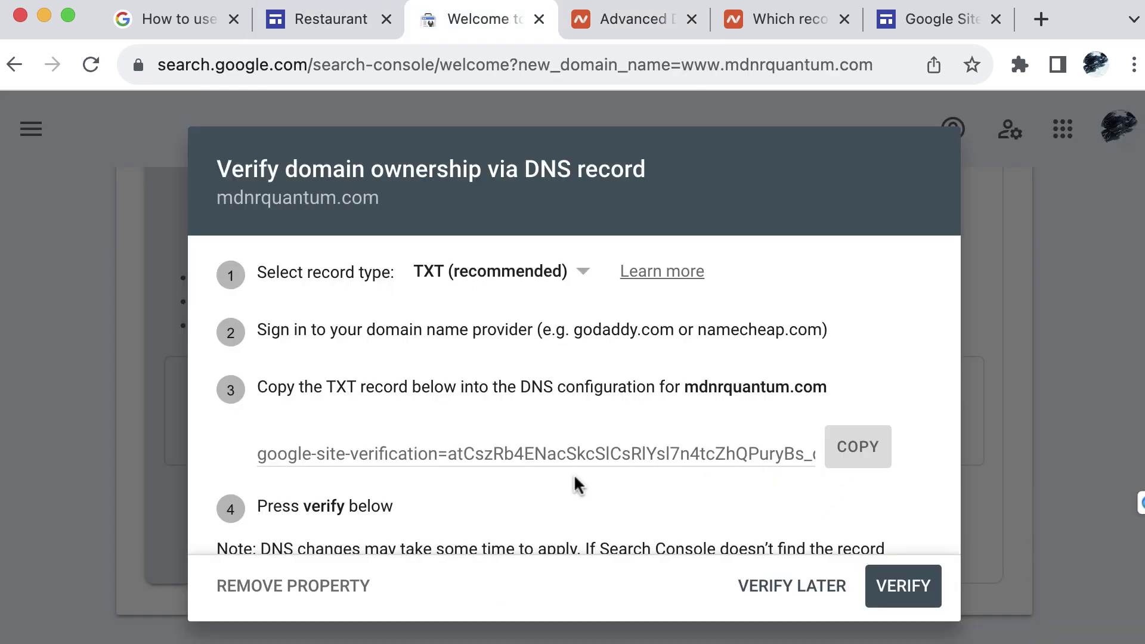
scroll(629, 480, "down", 3)
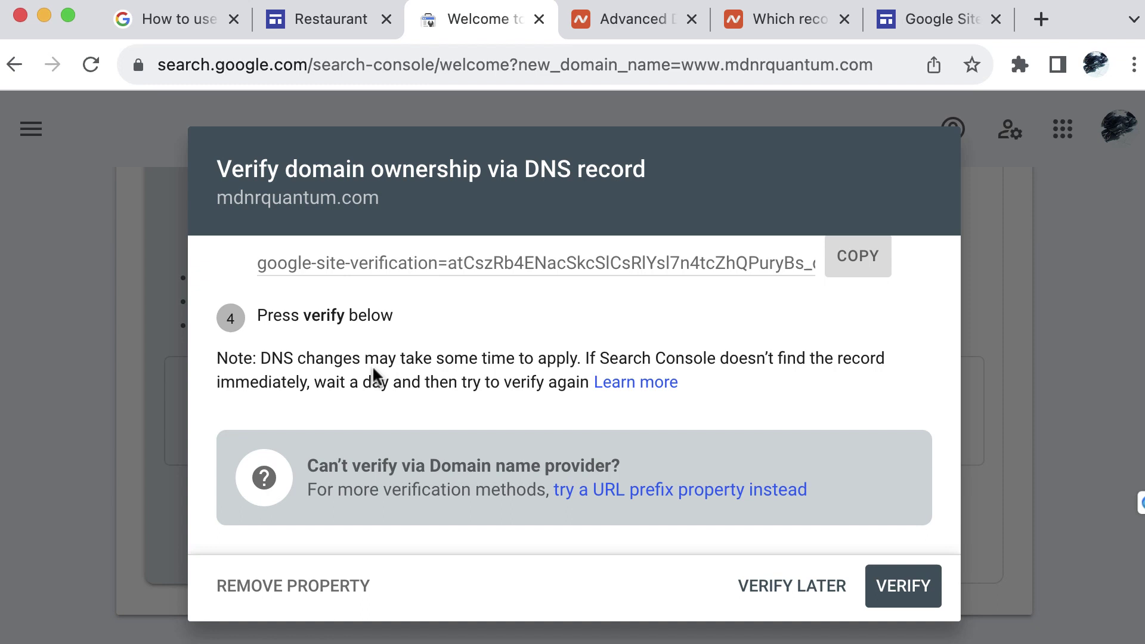
left_click(653, 20)
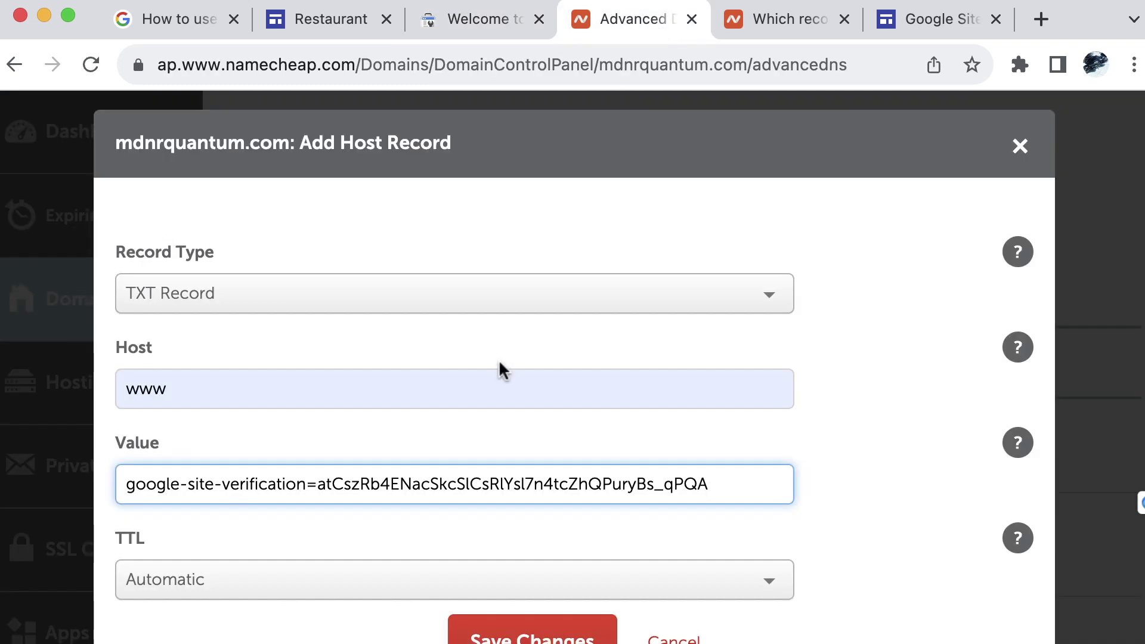
scroll(637, 356, "down", 1)
left_click(437, 529)
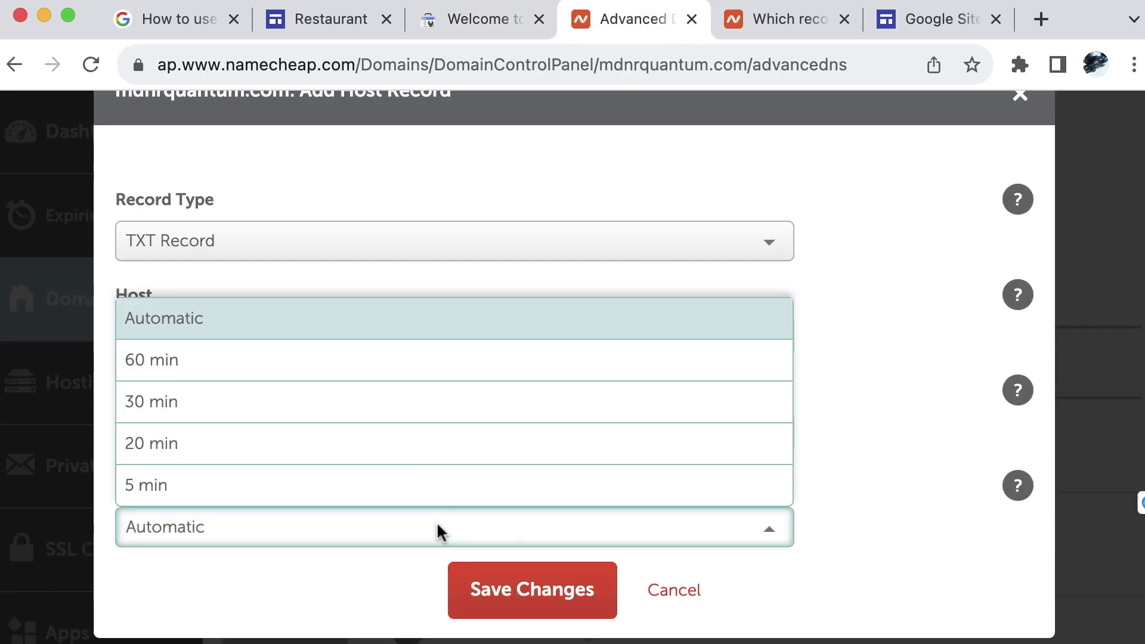
left_click(453, 530)
left_click(544, 601)
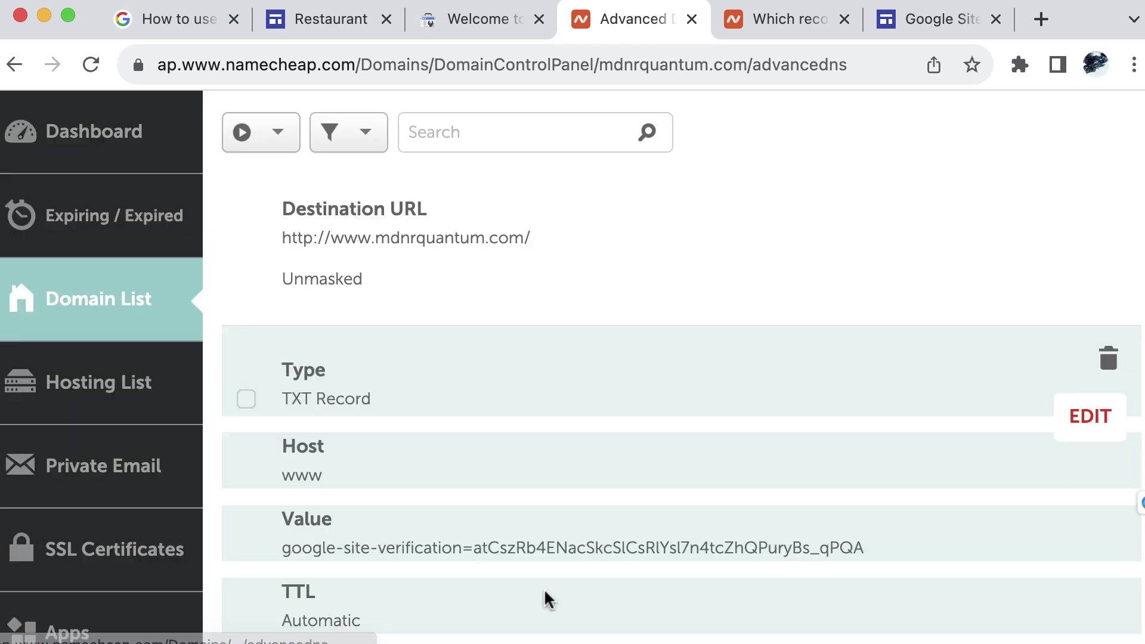
scroll(709, 389, "up", 2)
scroll(707, 375, "down", 5)
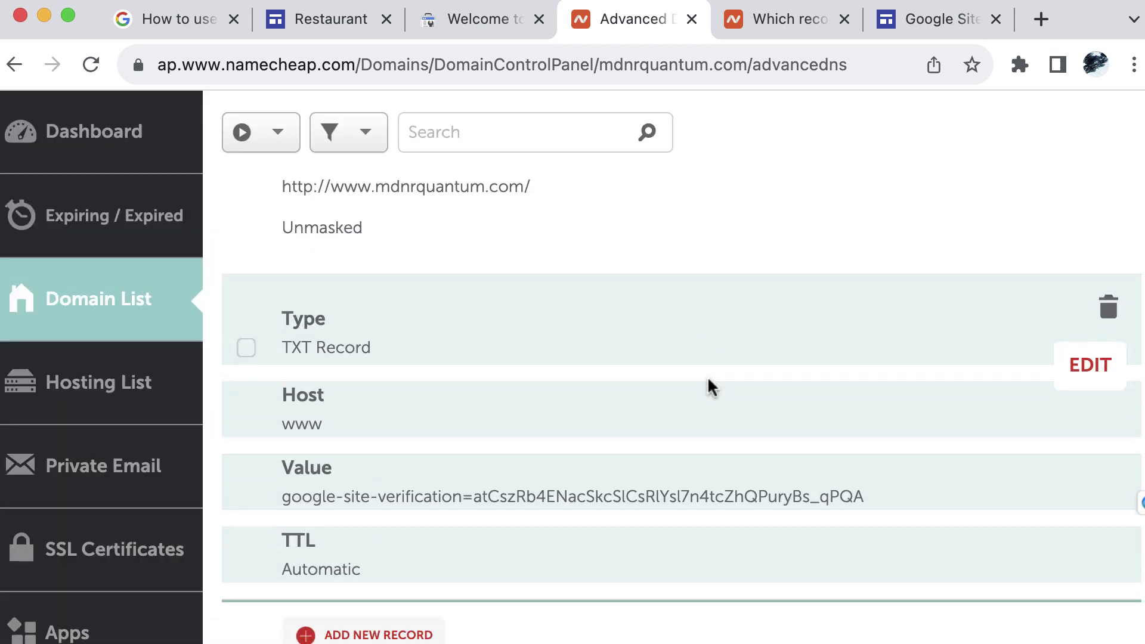
scroll(707, 376, "up", 2)
scroll(710, 388, "up", 1)
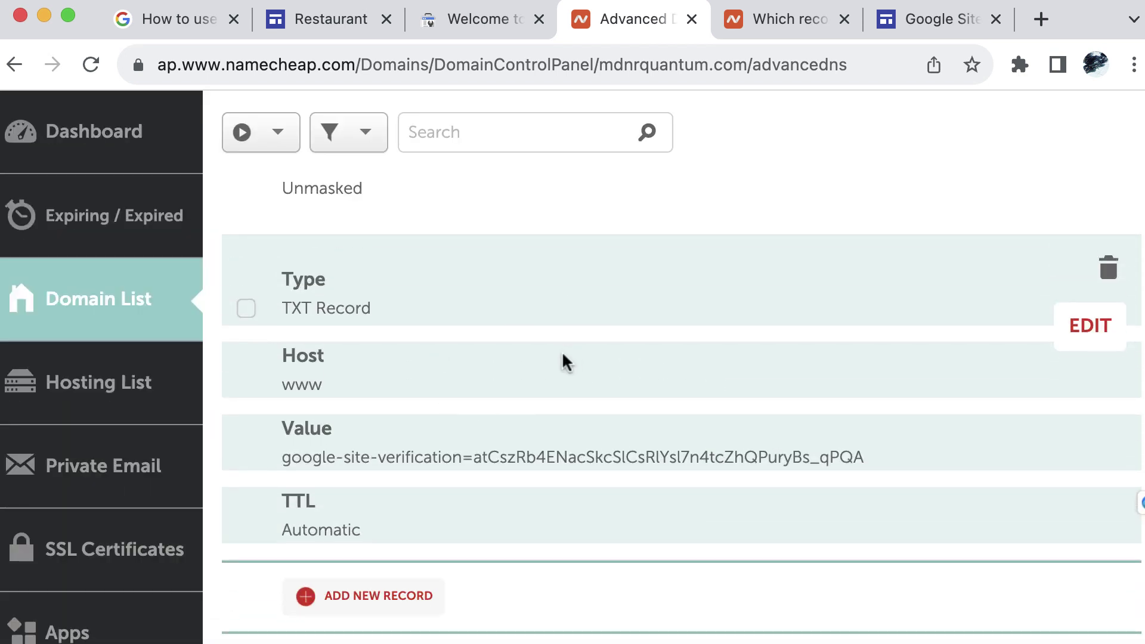
Back in Search Console's dialog, run ownership verification for mdnrquantum.com
left_click(481, 22)
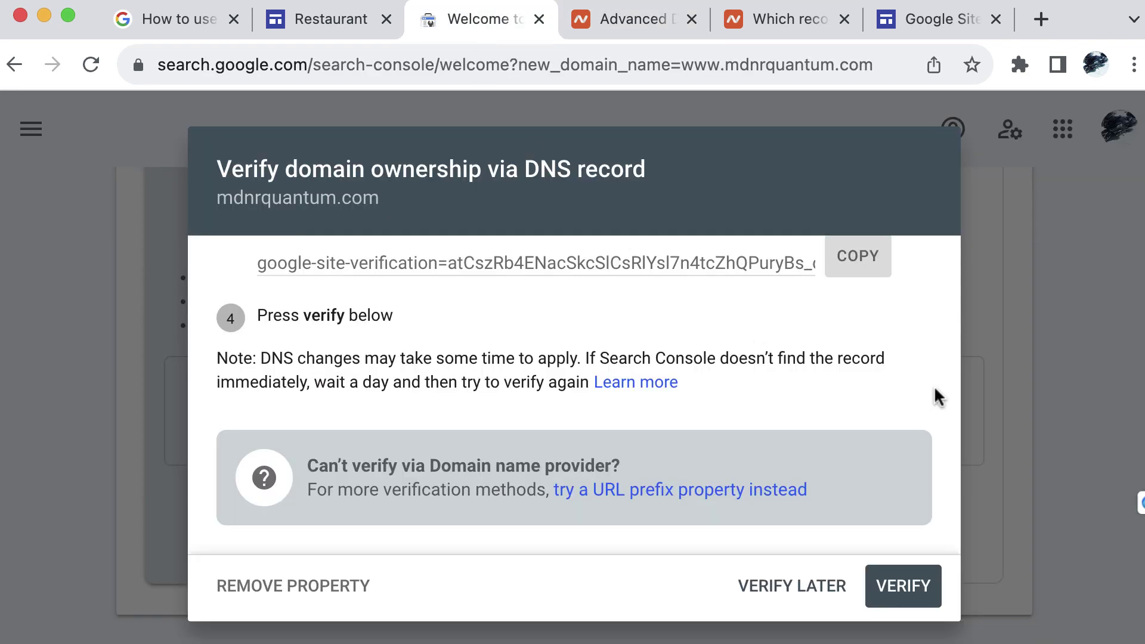
left_click(904, 588)
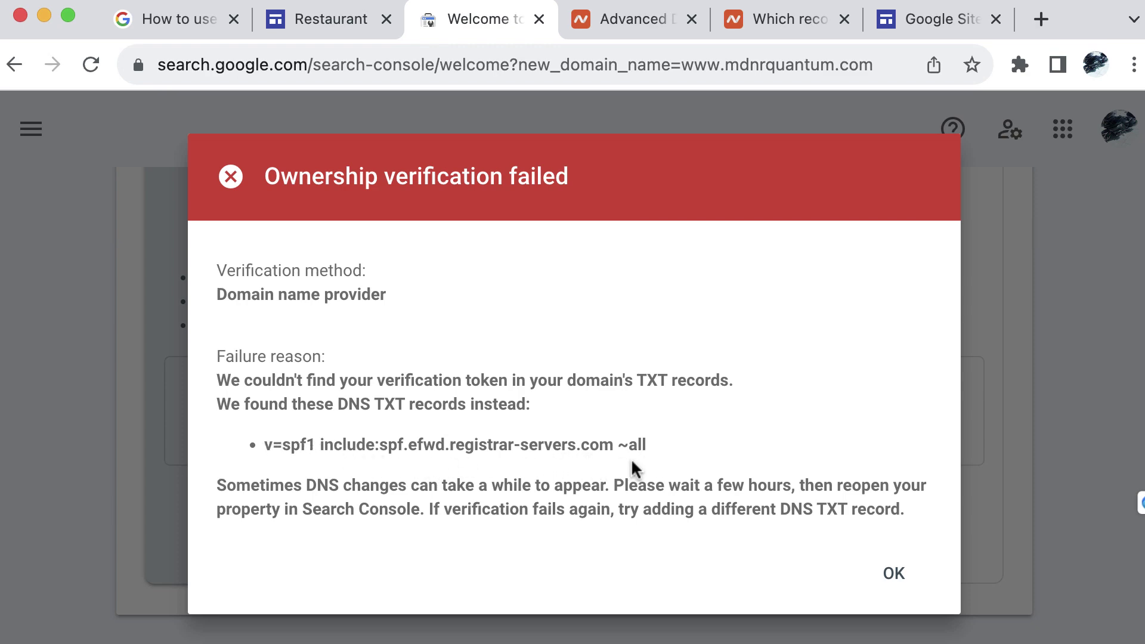
Dismiss the verification failure and inspect the Namecheap DNS records without changing them
left_click(894, 579)
key("ctrl+Tab")
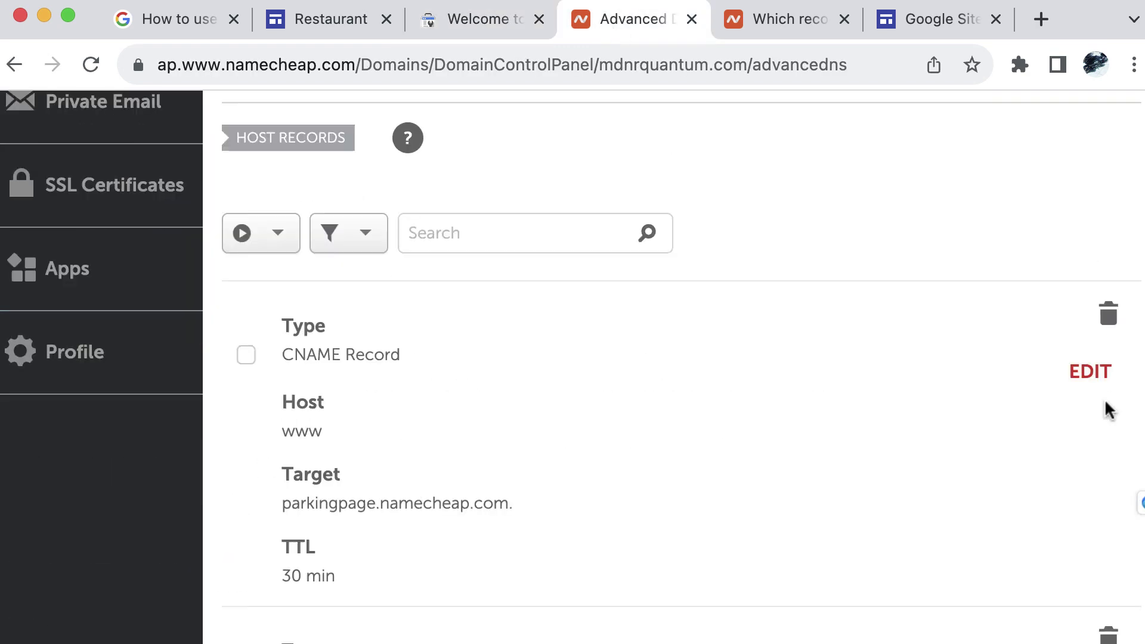
left_click(1091, 375)
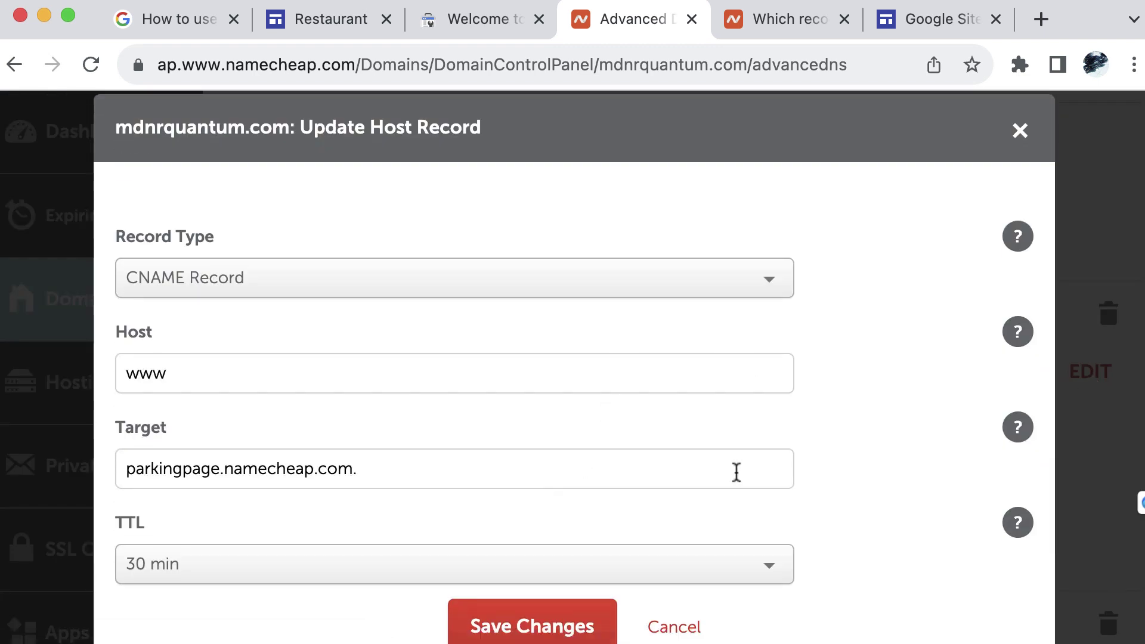
scroll(737, 472, "down", 2)
scroll(853, 340, "up", 3)
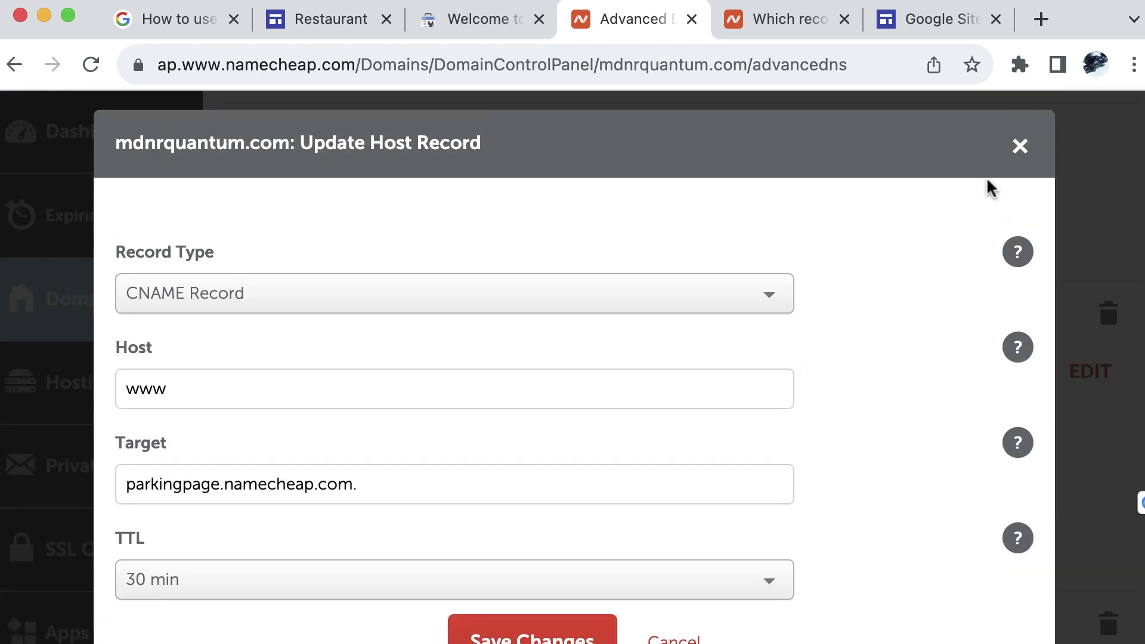
left_click(1017, 147)
scroll(639, 417, "down", 7)
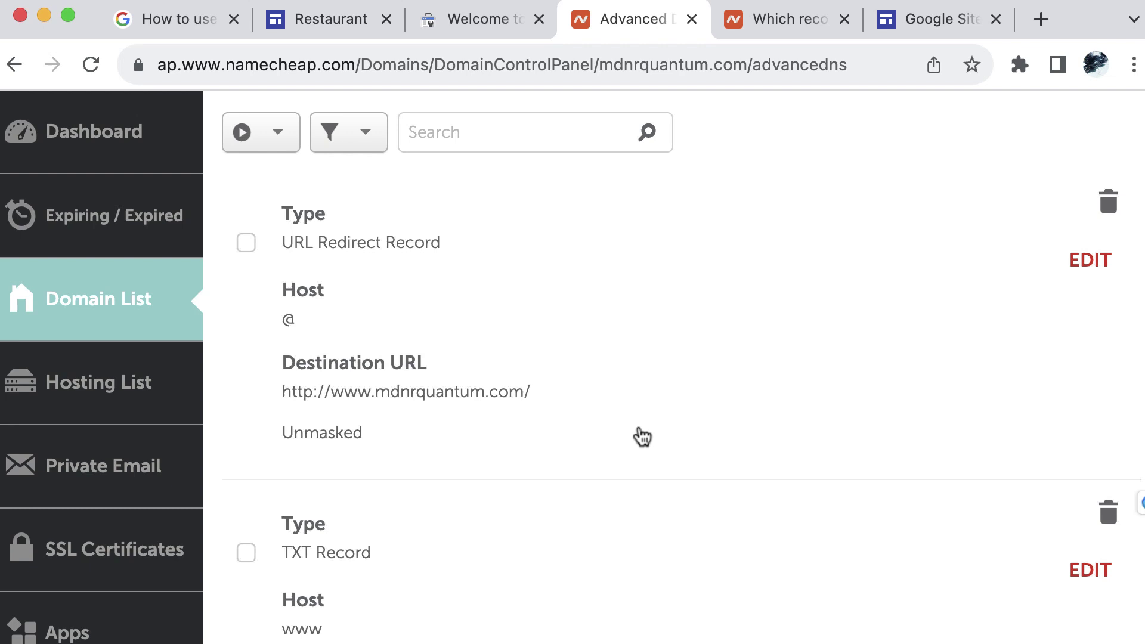
left_click(1090, 250)
key("Escape")
scroll(777, 395, "down", 3)
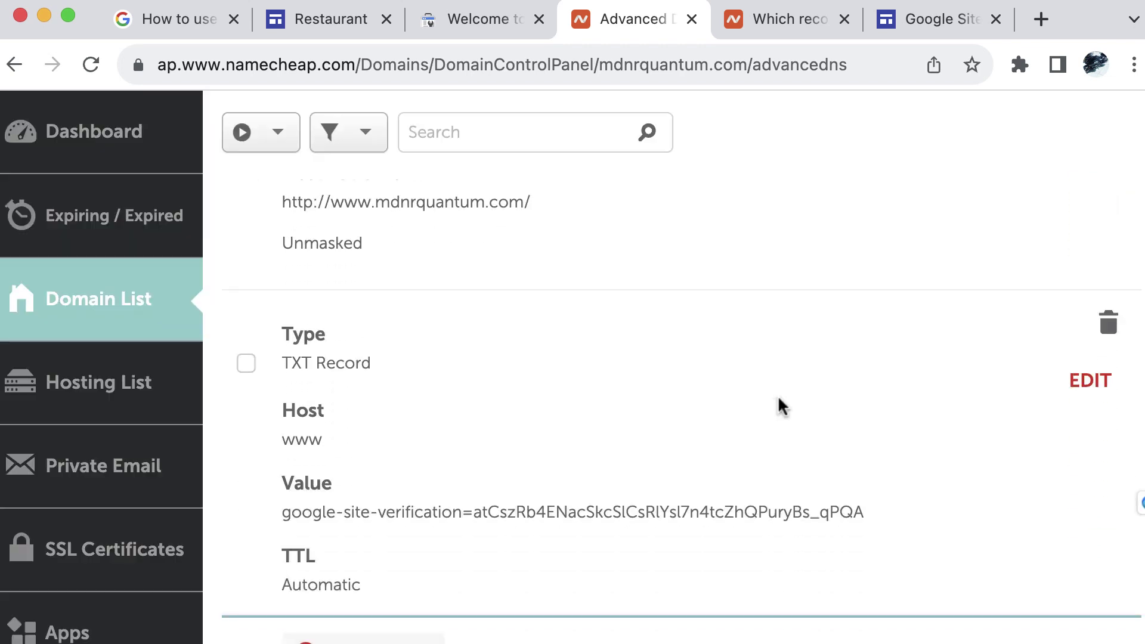
scroll(1002, 391, "down", 10)
scroll(1002, 391, "up", 2)
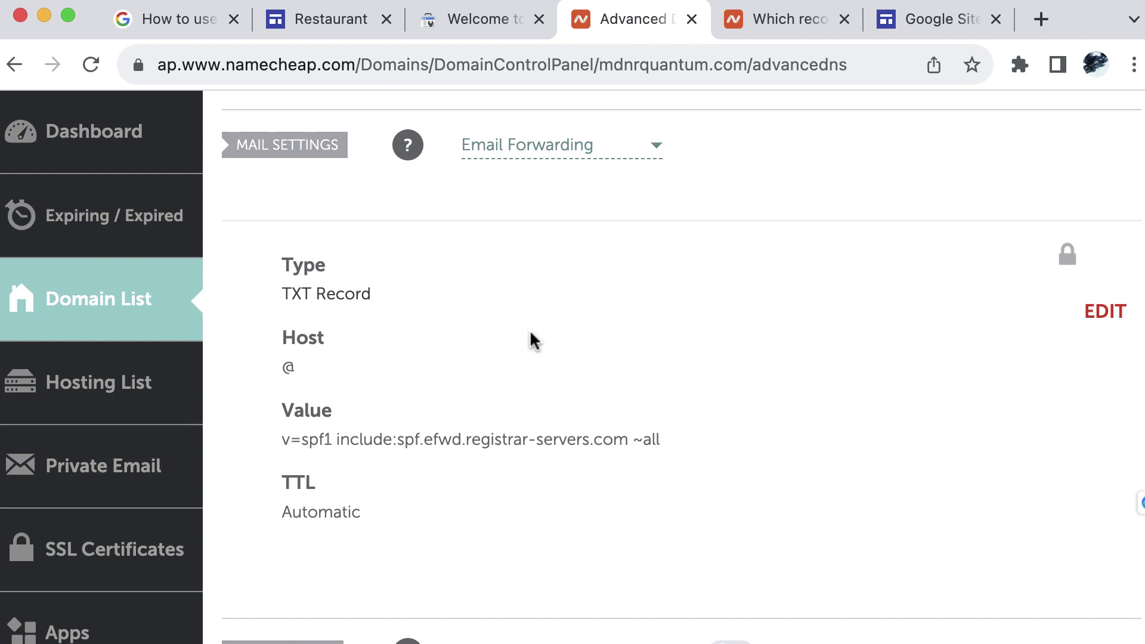
Unlock the TXT @ record, replace its v=spf1 value with the verification string, and save
left_click(1104, 314)
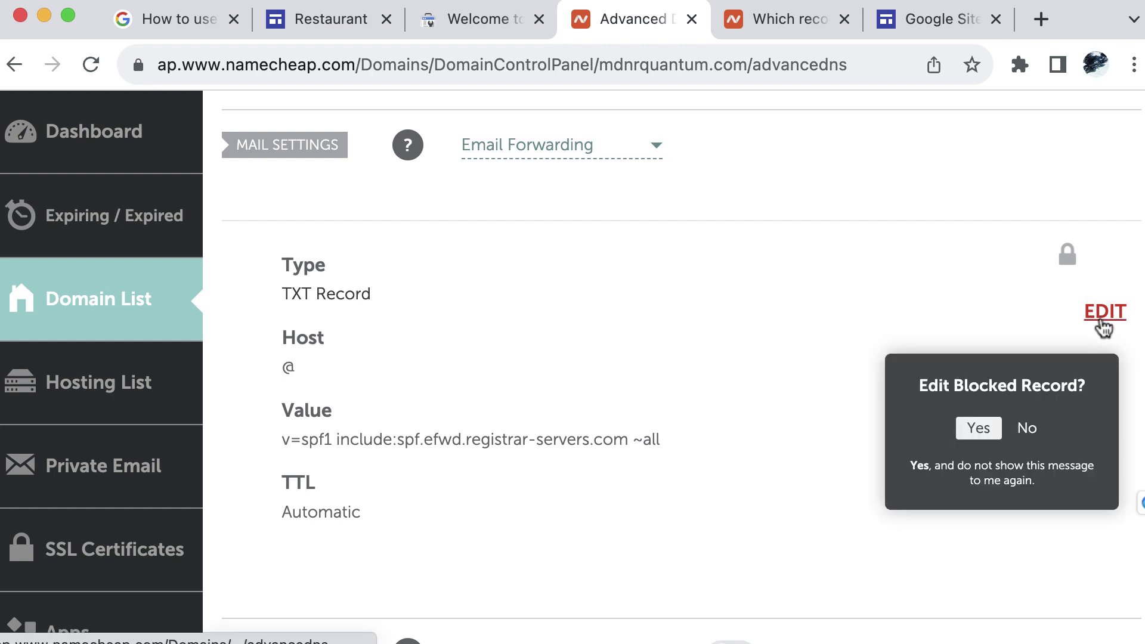
left_click(975, 428)
left_click_drag(518, 490, 120, 493)
type("google-site-verification=atCszRb4ENacSkcSlCsRlYsl7n4tcZhQPuryBs_qPQA")
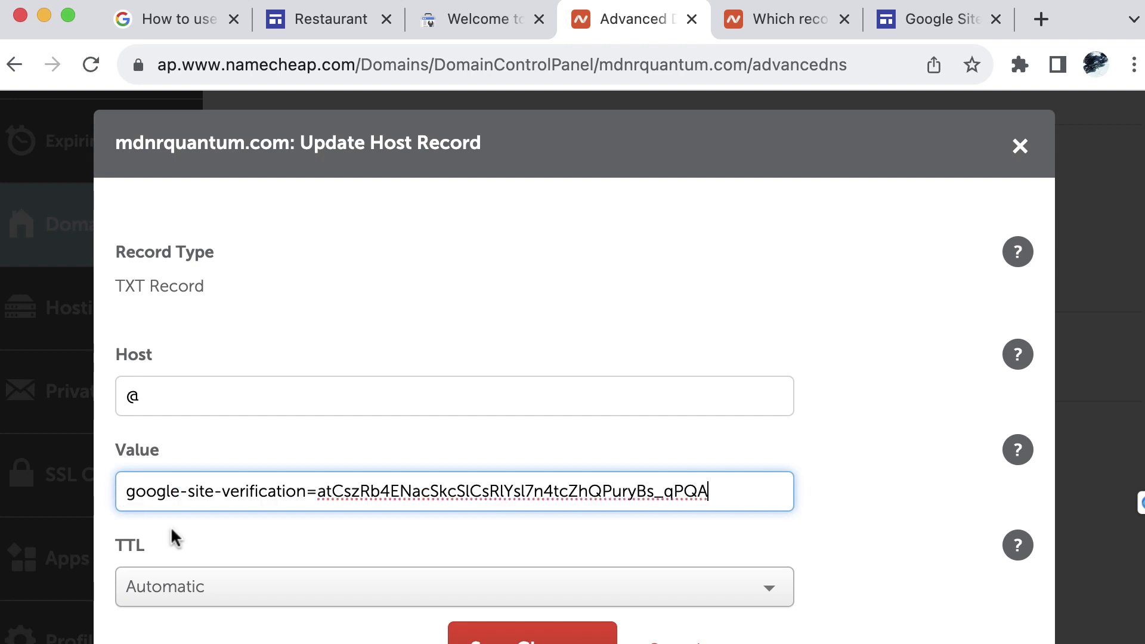
scroll(745, 495, "down", 2)
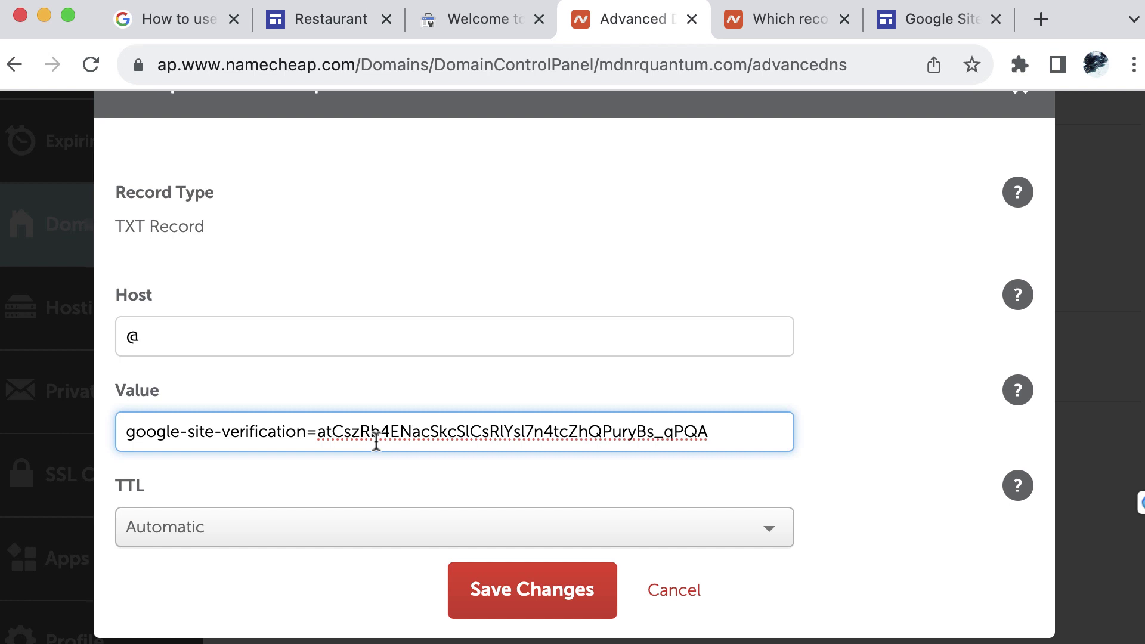
left_click(599, 608)
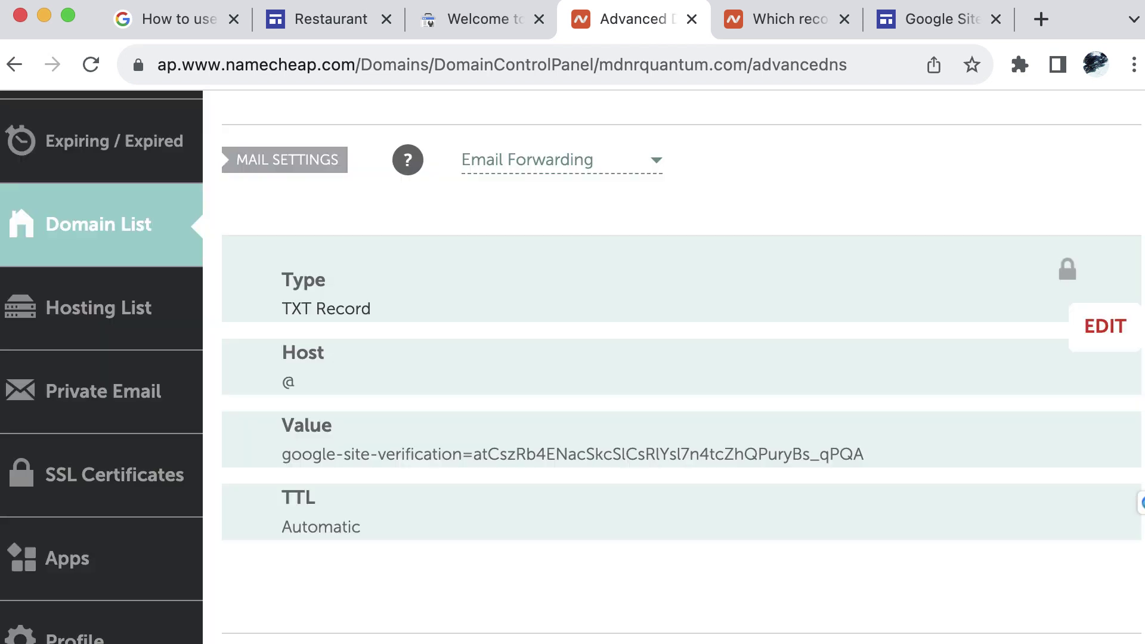
Rerun Verify for mdnrquantum.com in Search Console, then GO TO PROPERTY
left_click(459, 21)
scroll(812, 362, "down", 3)
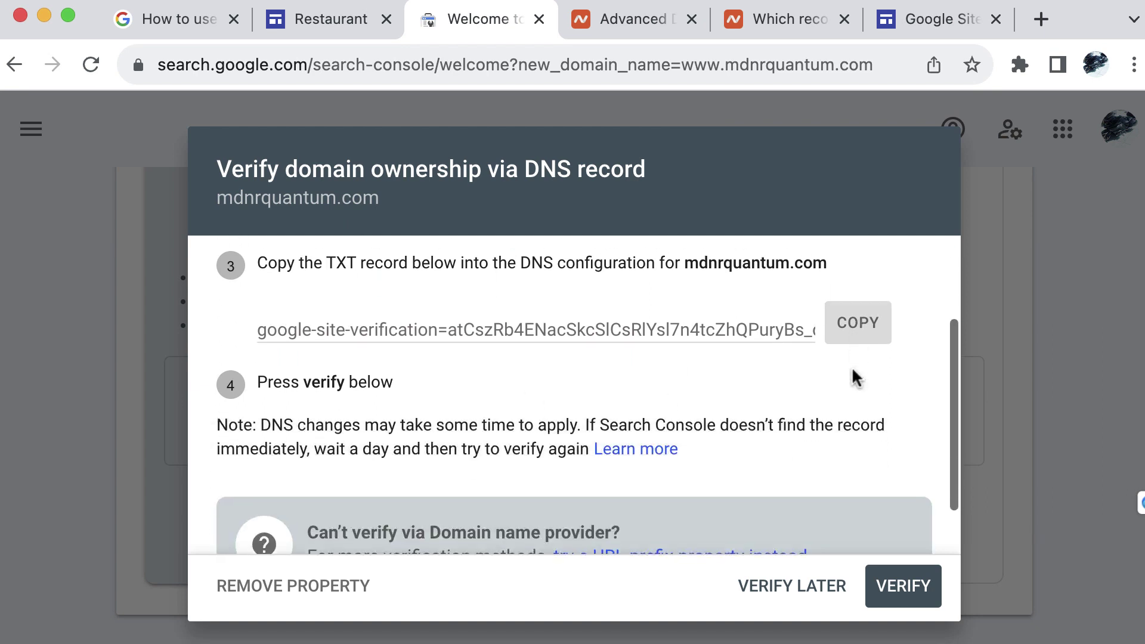
left_click(887, 584)
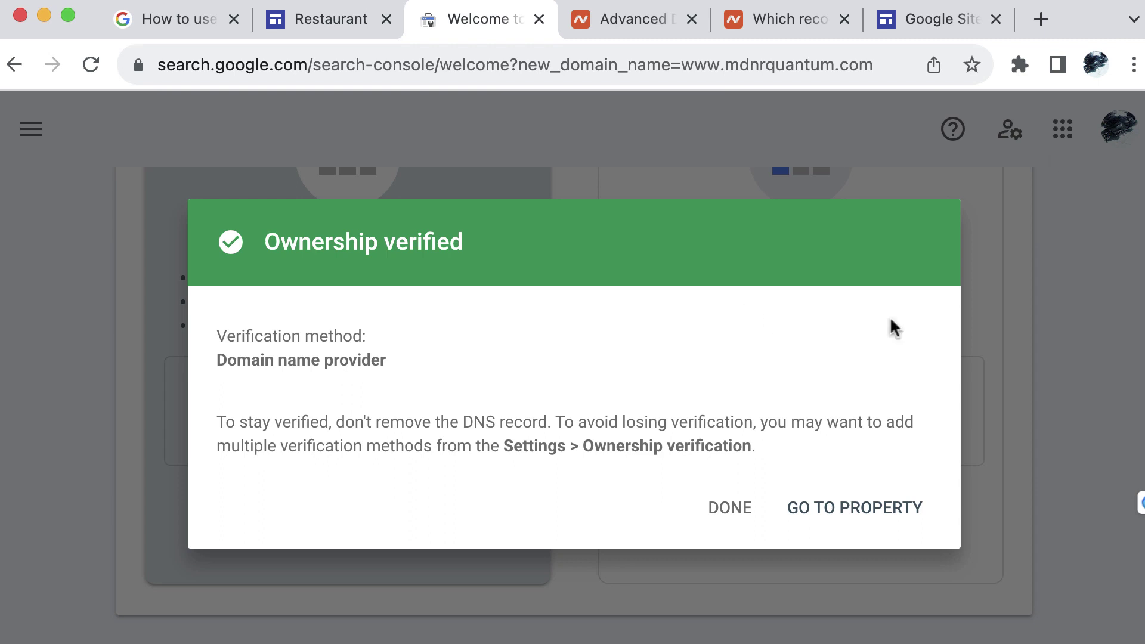
left_click(874, 521)
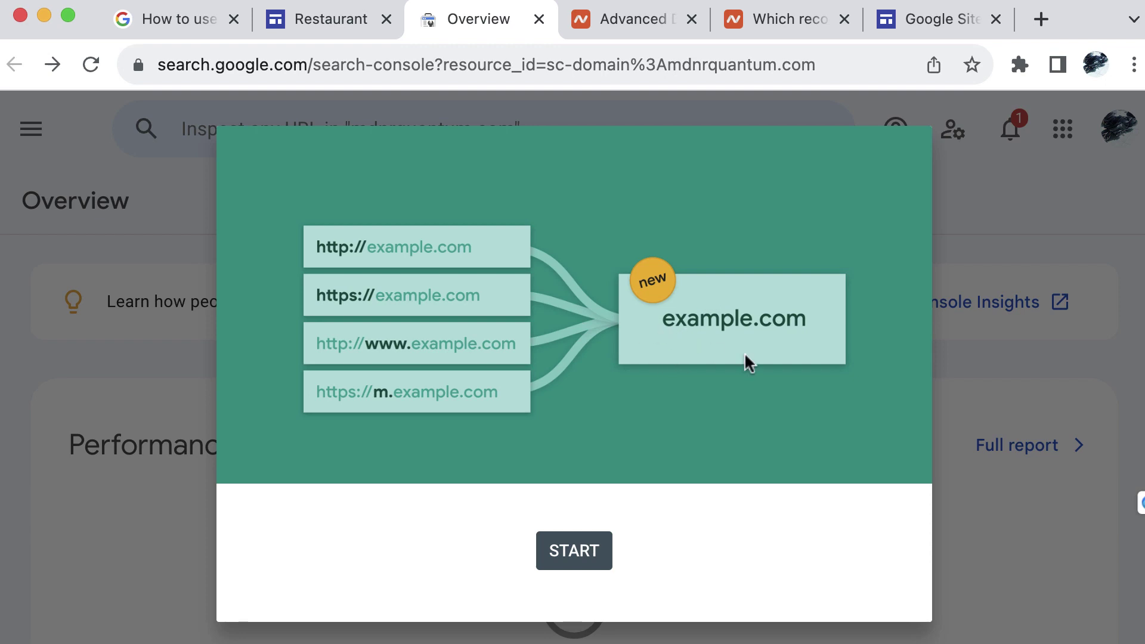
Dismiss the intro with START and the tour tip with Got it, then close the navigation menu
left_click(572, 554)
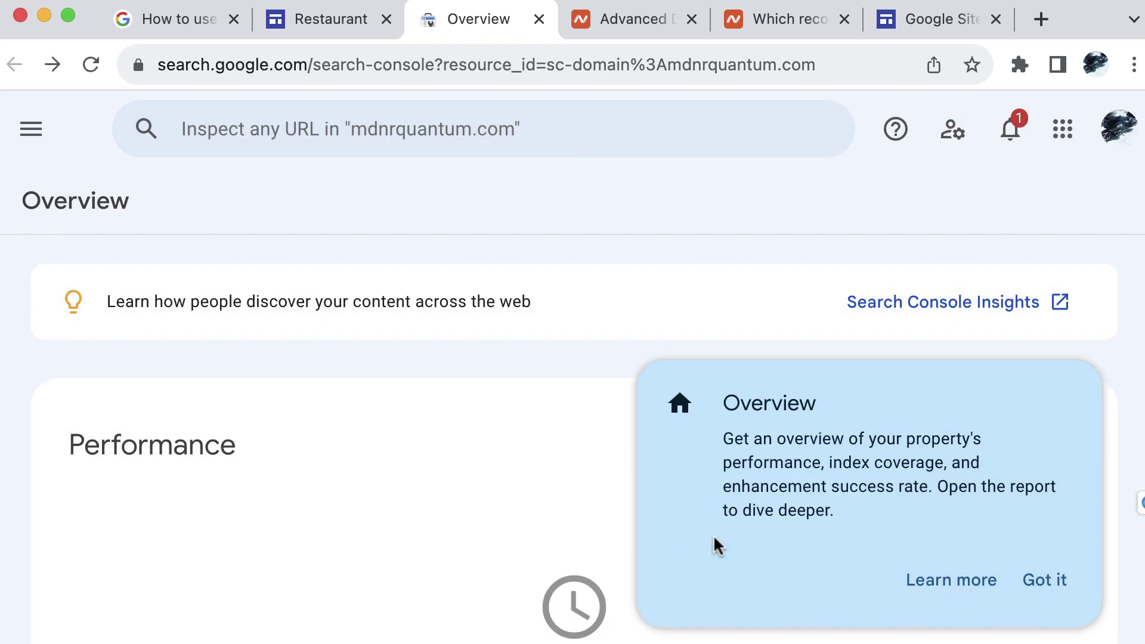
left_click(1040, 580)
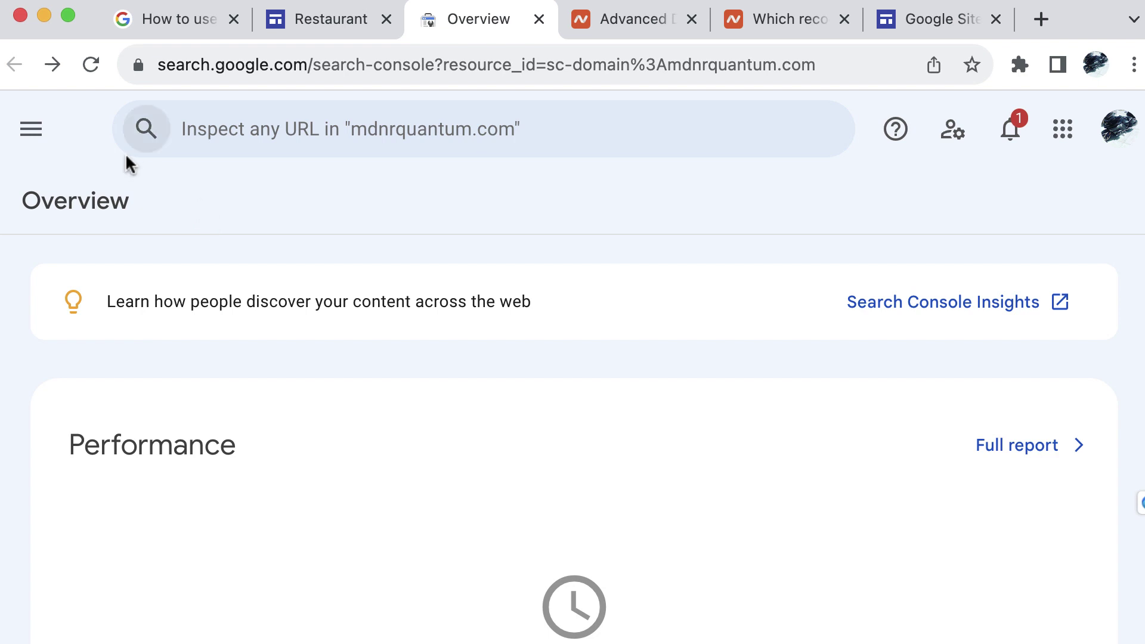
left_click(34, 137)
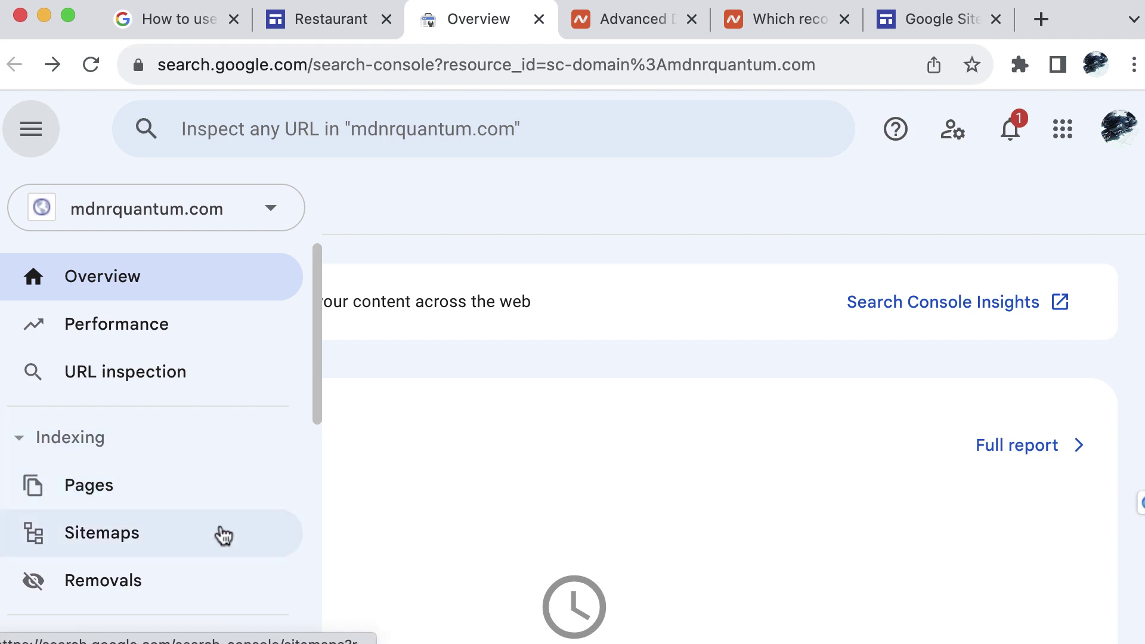
scroll(218, 532, "down", 5)
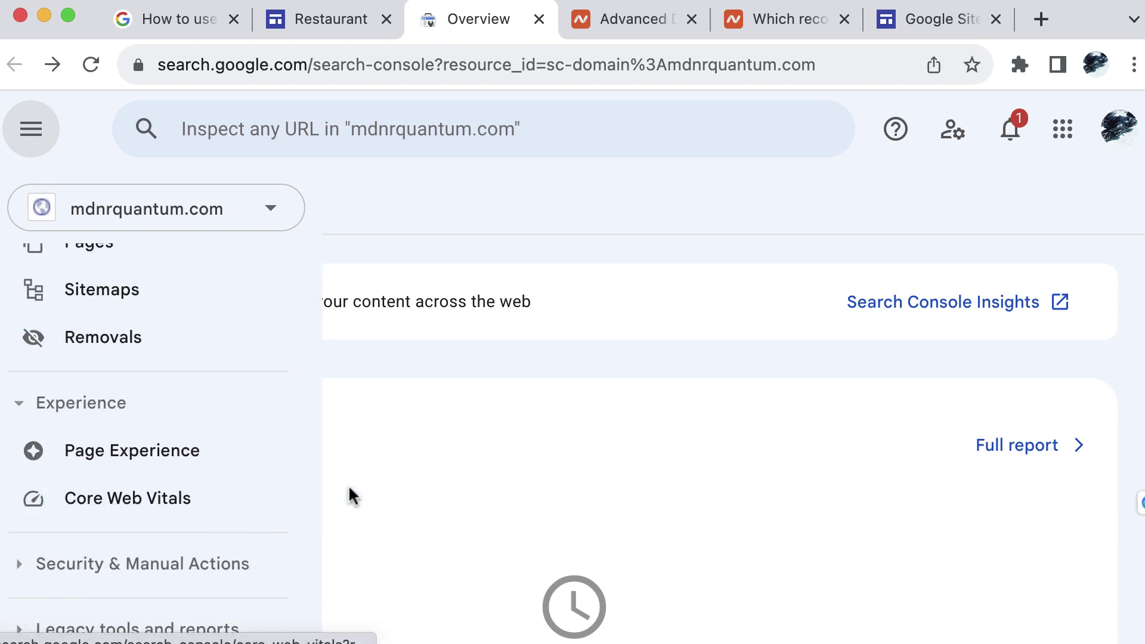
left_click(815, 218)
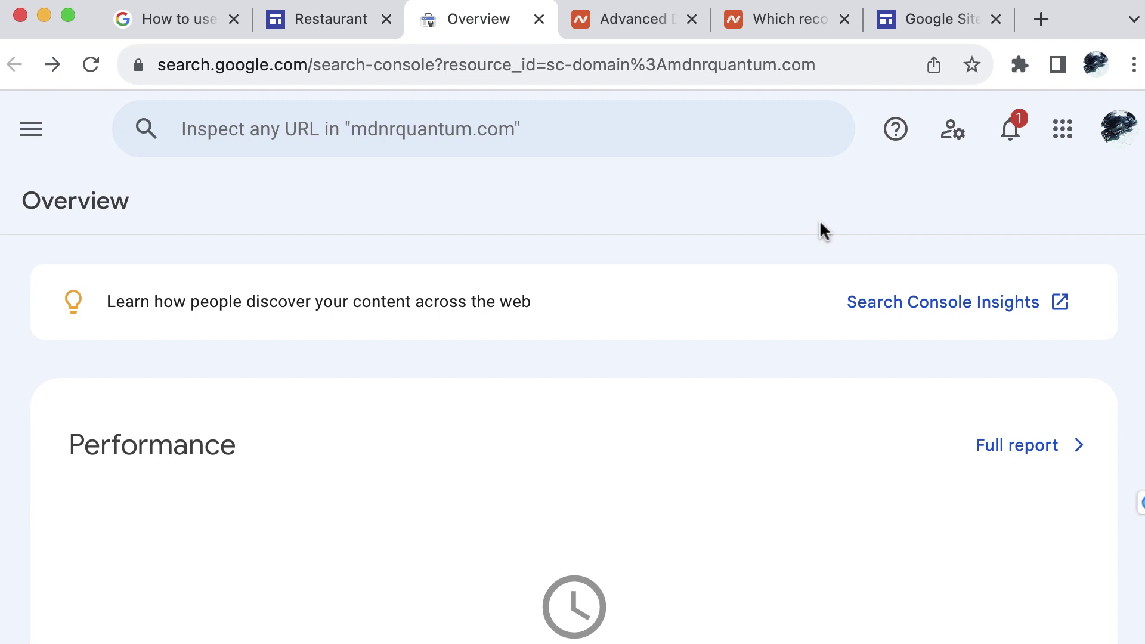
Return to the Restaurant site editor and cancel the failed custom domain dialog
left_click(939, 27)
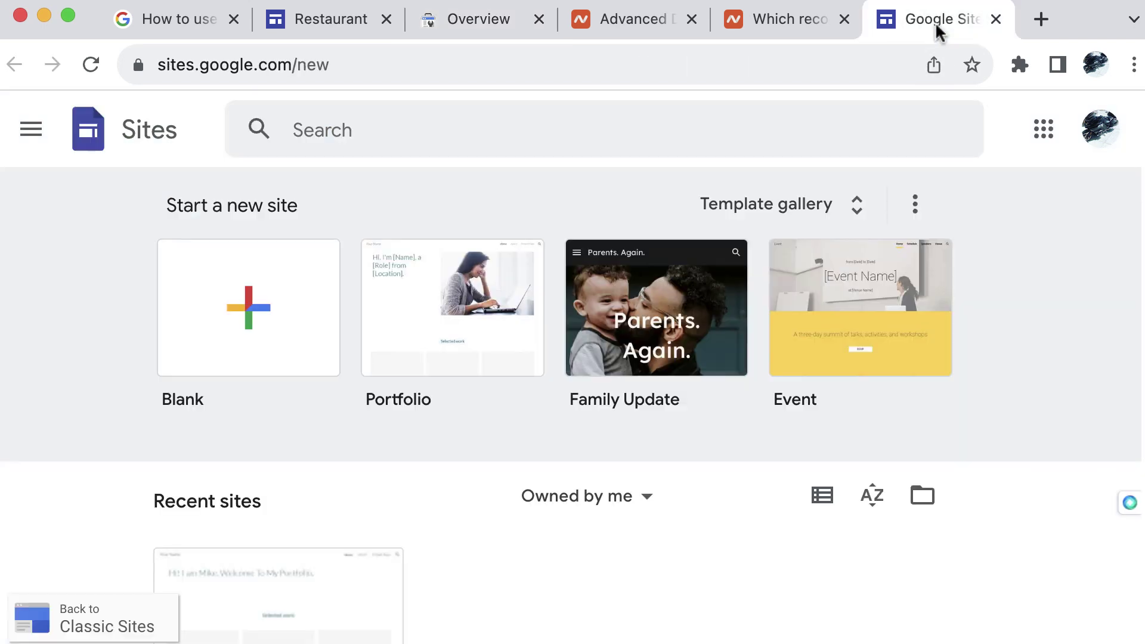
left_click(372, 22)
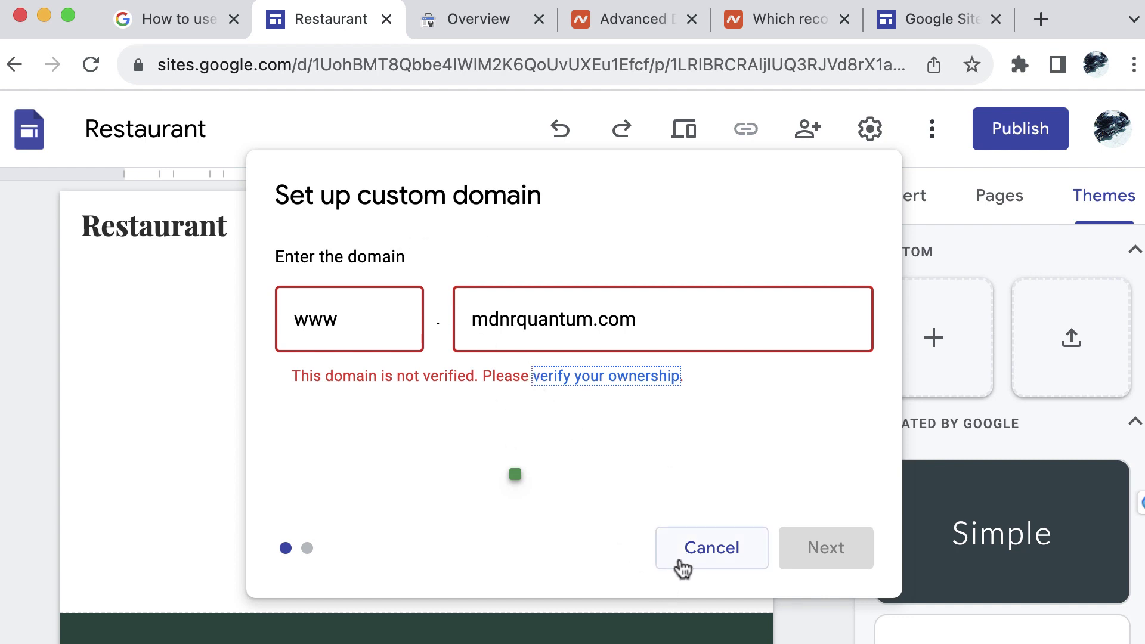
left_click(705, 563)
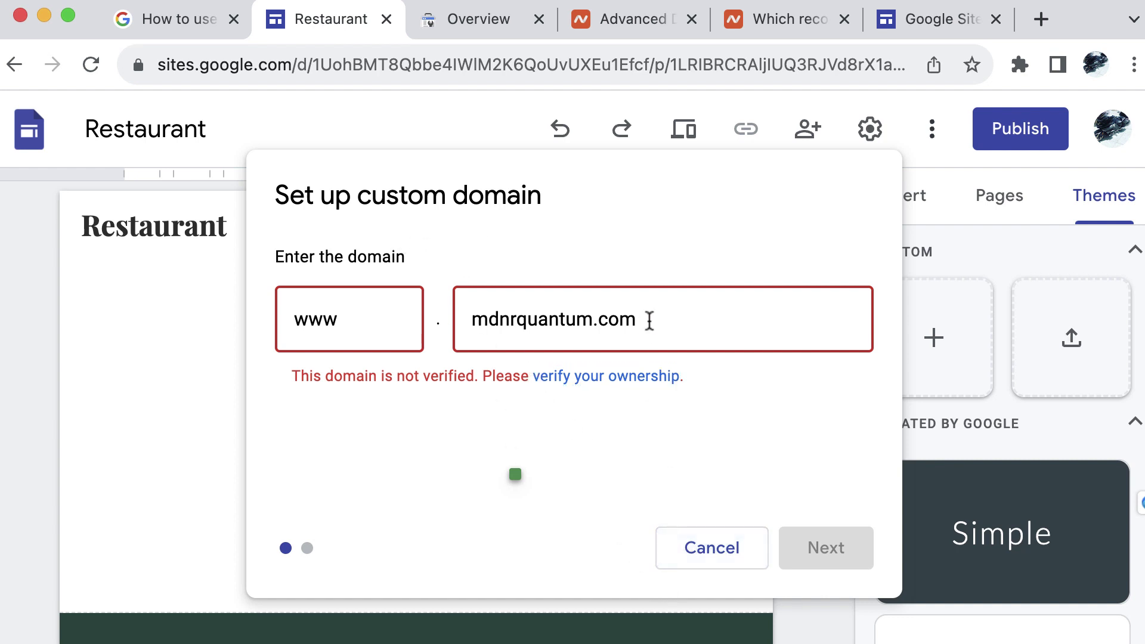
left_click(706, 551)
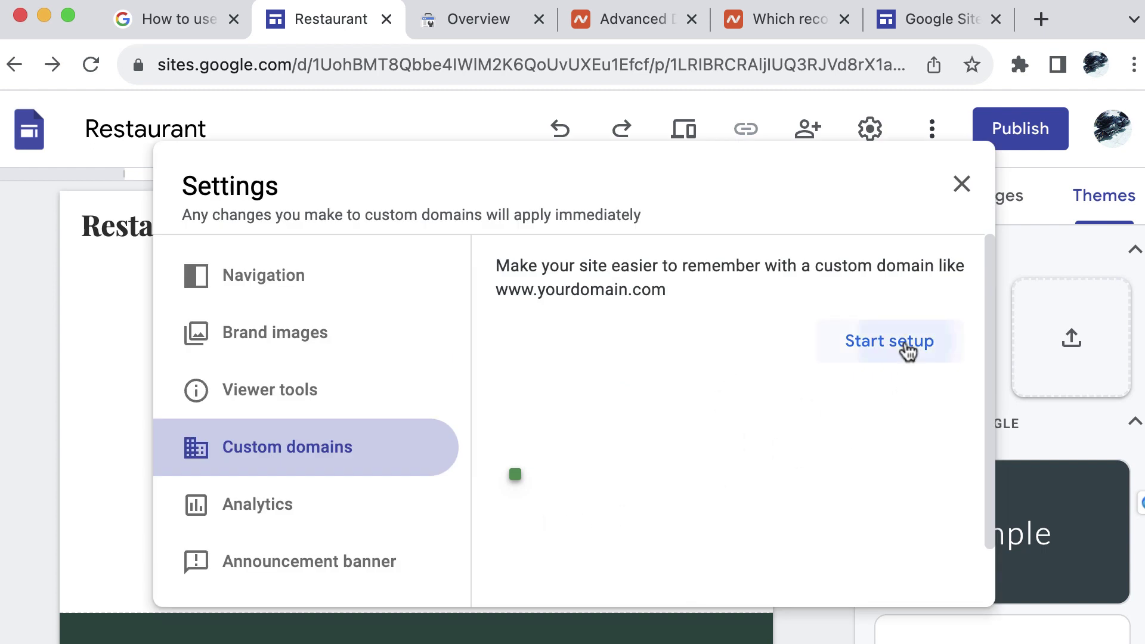
left_click(906, 350)
left_click(545, 321)
type("mdn")
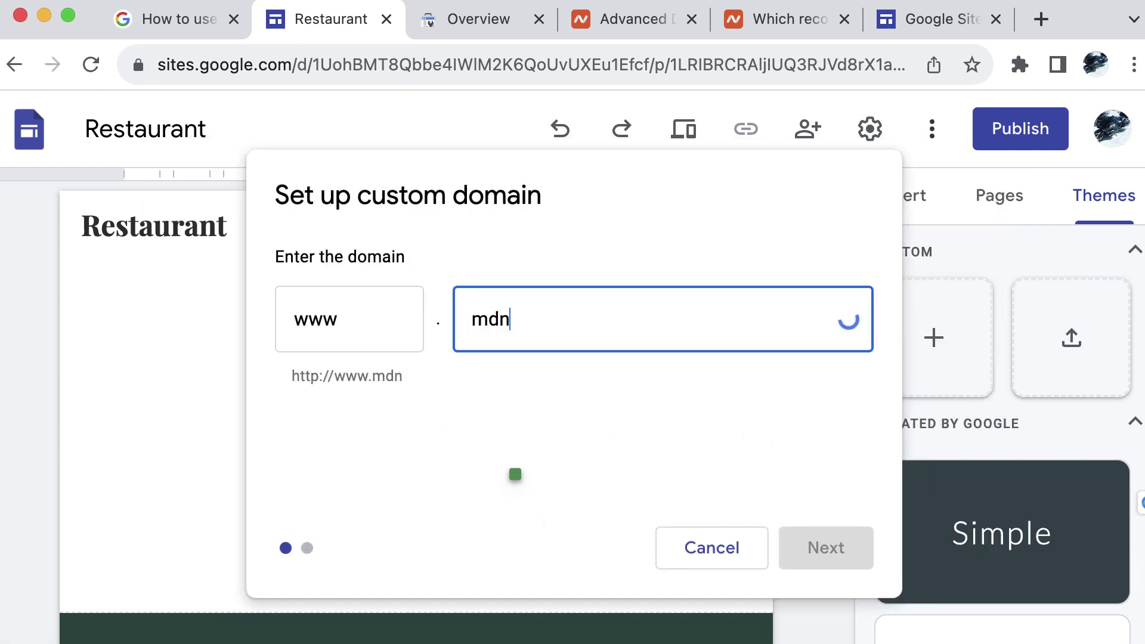
type("rquantum.com")
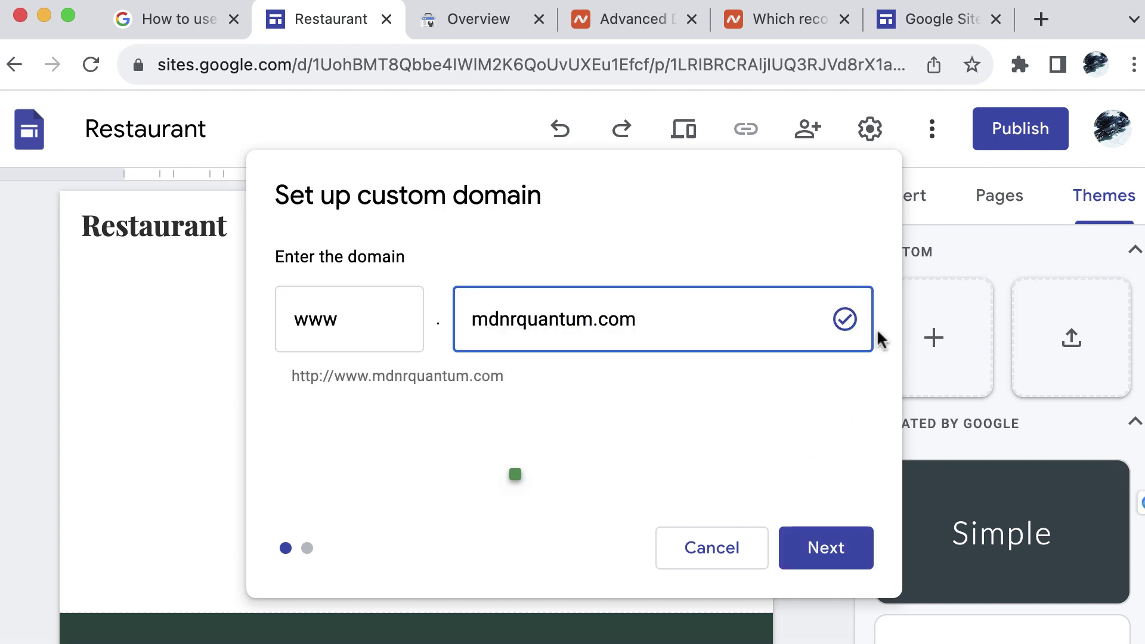
left_click(823, 549)
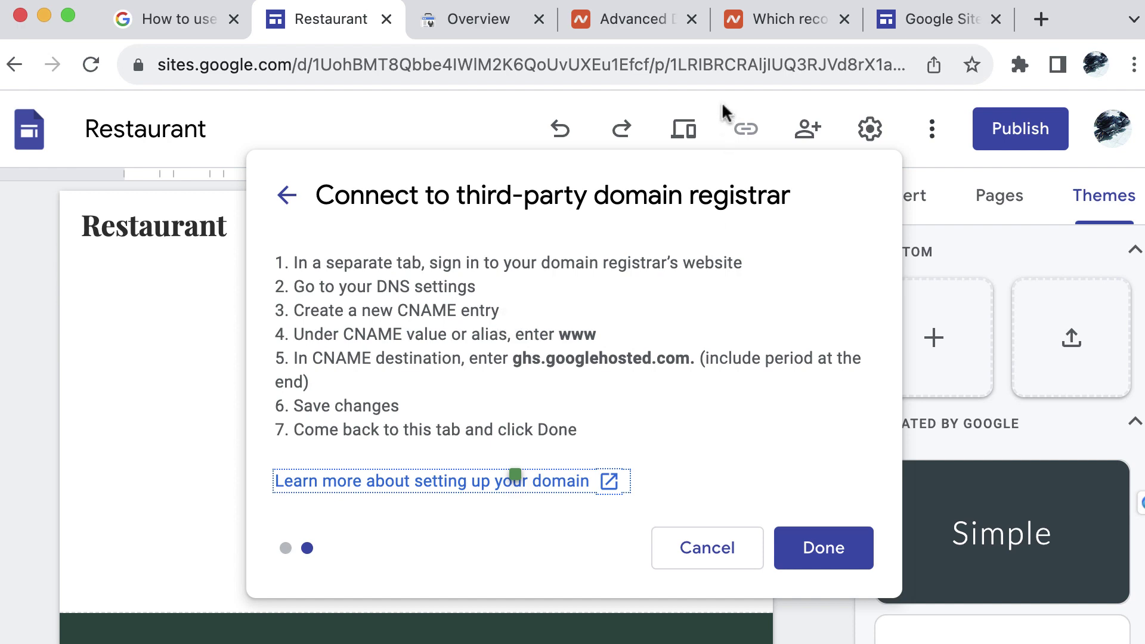
Compare the Namecheap www CNAME record (parkingpage.namecheap.com.) with Google Sites' CNAME instructions
left_click(638, 18)
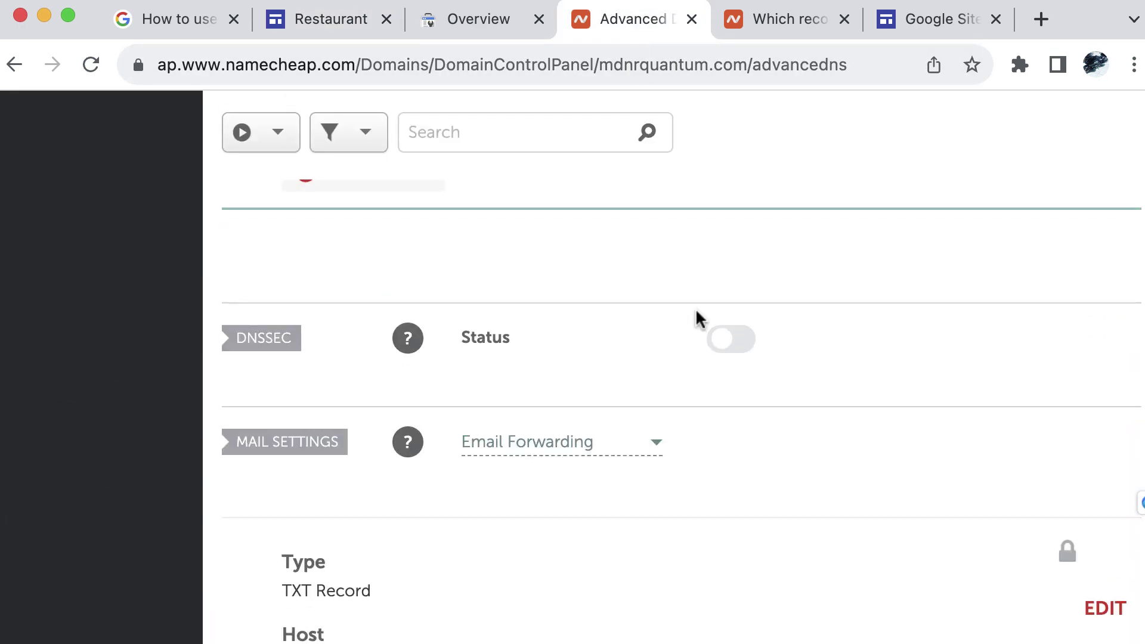
scroll(697, 319, "down", 9)
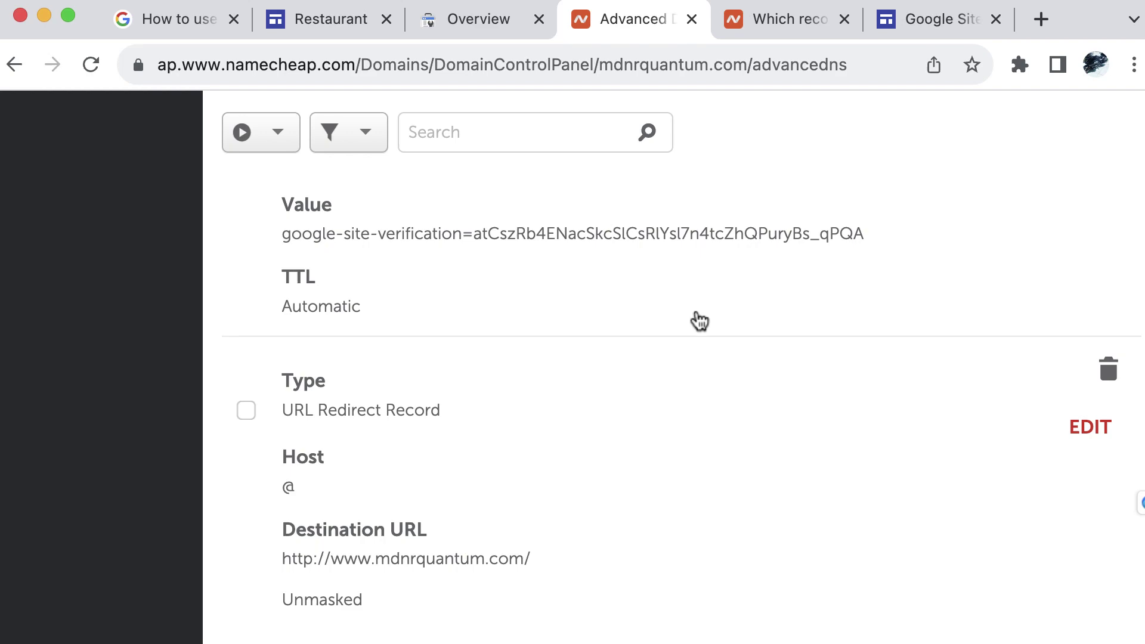
scroll(697, 319, "up", 8)
scroll(695, 316, "up", 5)
scroll(695, 317, "down", 4)
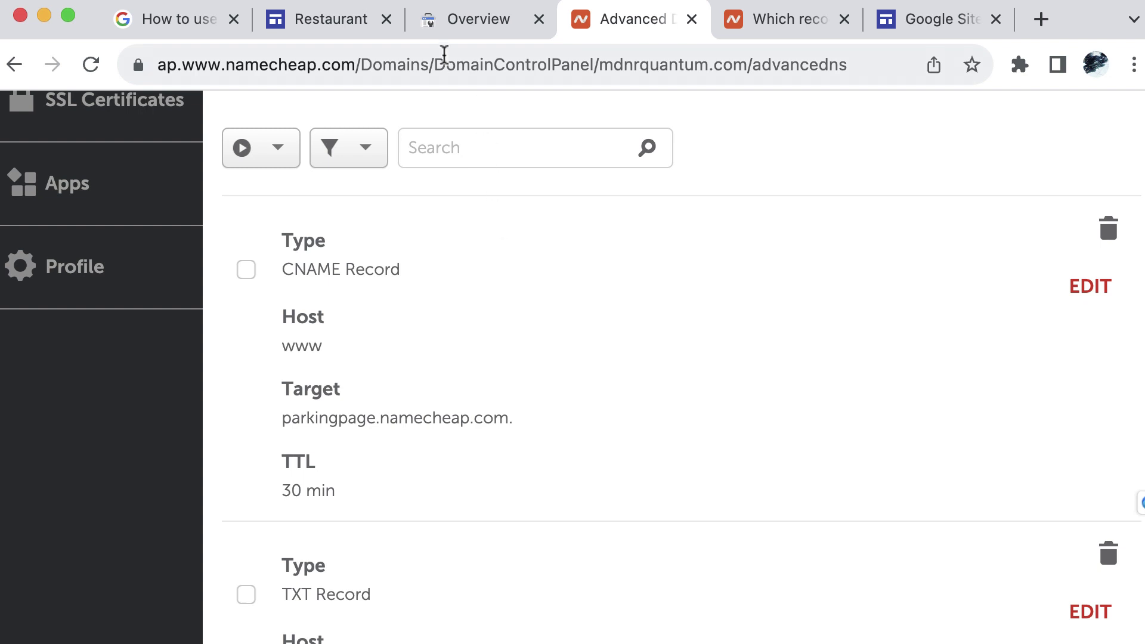
left_click(314, 26)
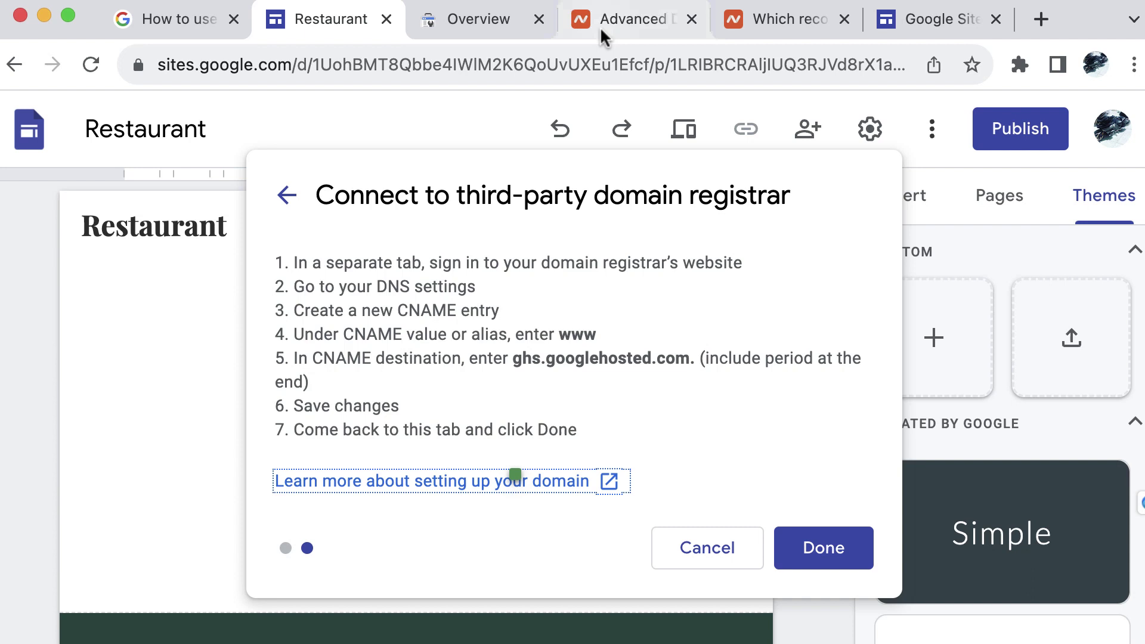
left_click(623, 20)
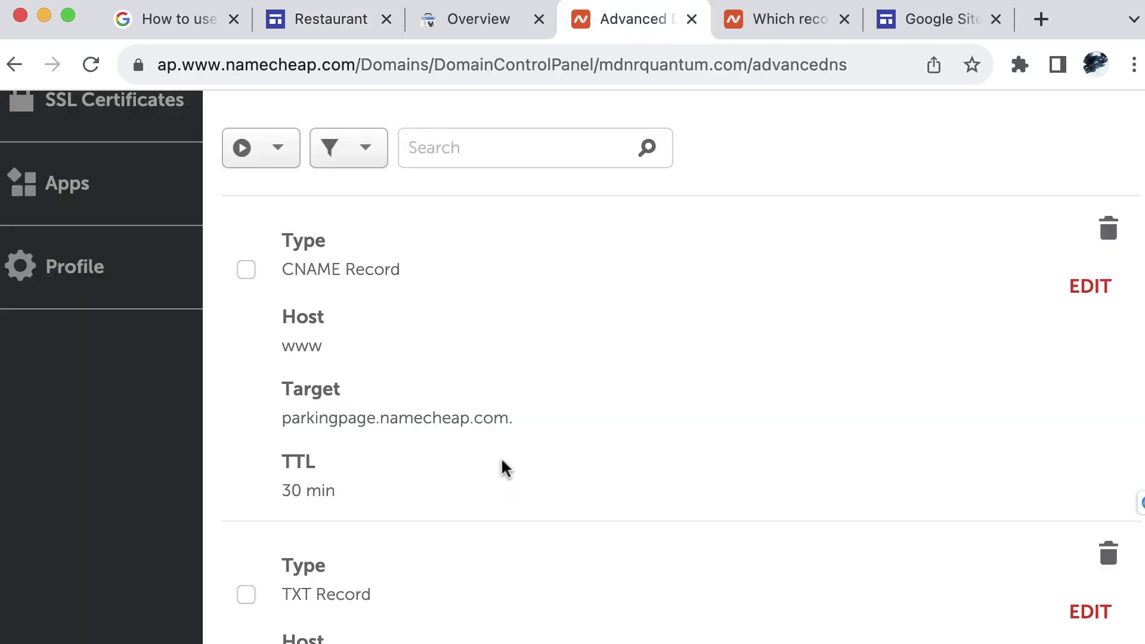
scroll(500, 463, "down", 3)
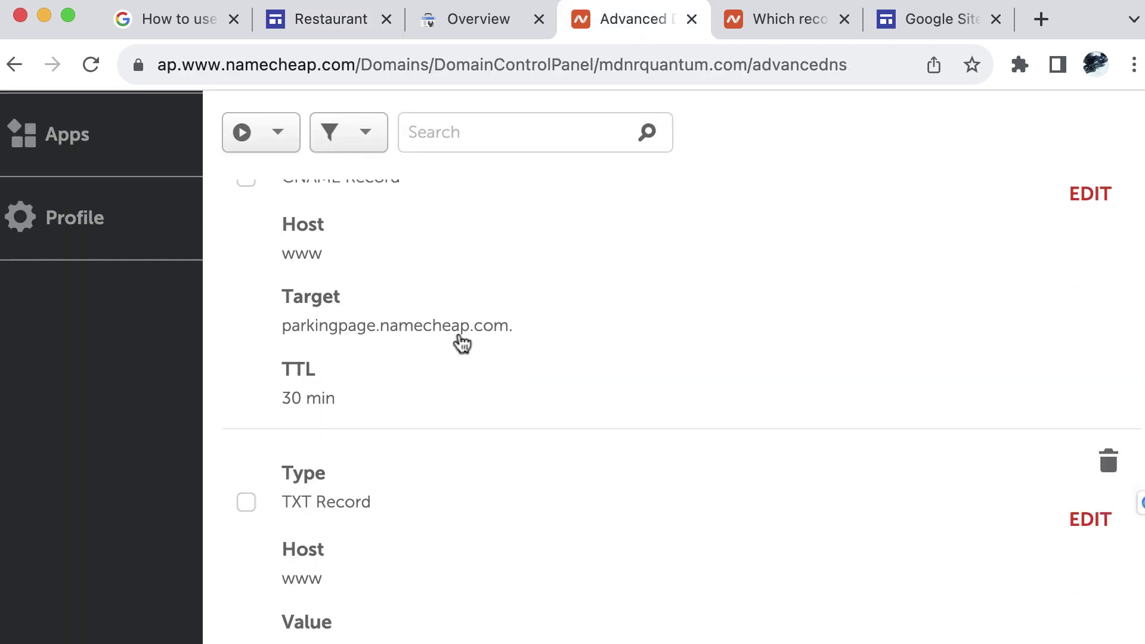
scroll(650, 420, "up", 3)
scroll(667, 431, "down", 2)
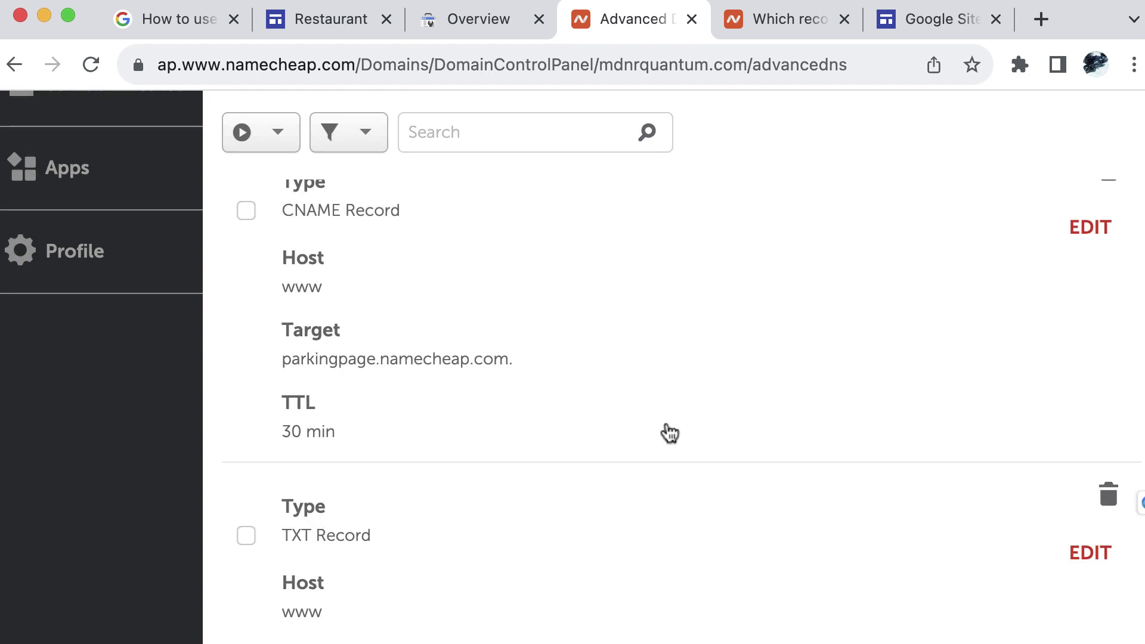
scroll(773, 395, "up", 3)
Open the www CNAME record and clear its parkingpage.namecheap.com. target
left_click(1088, 346)
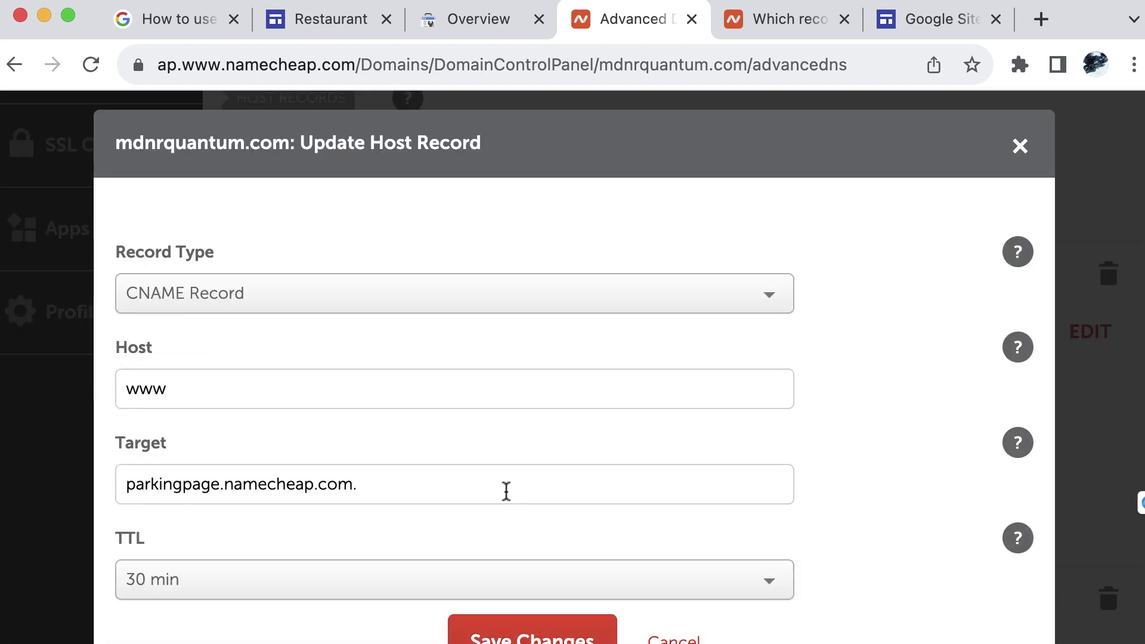
left_click(514, 489)
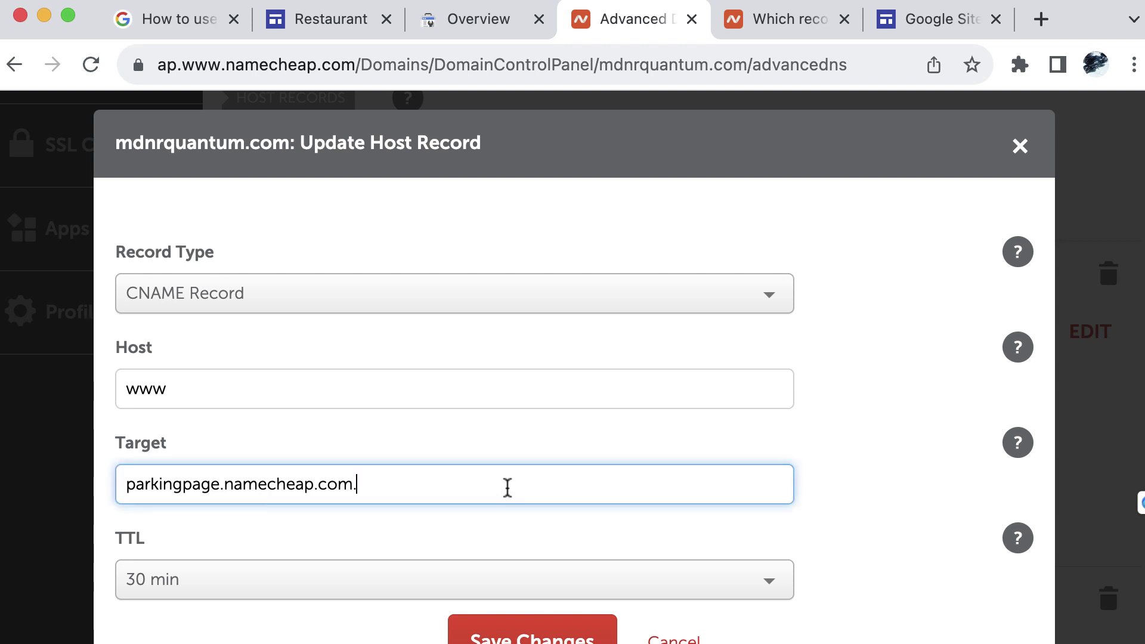
left_click_drag(381, 486, 127, 488)
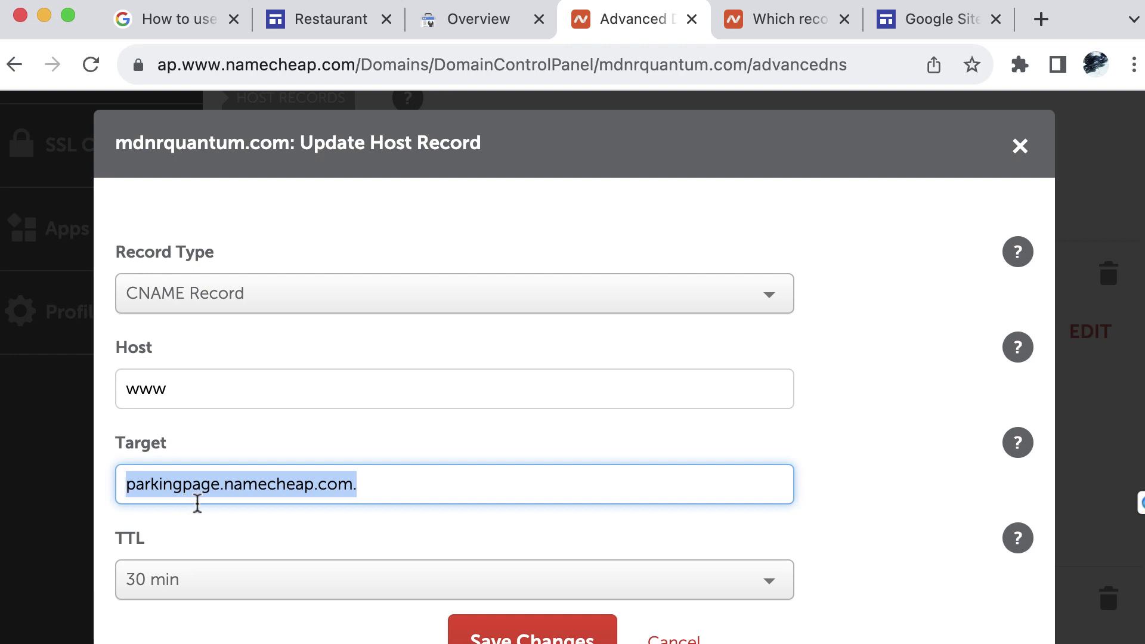
key("BackSpace")
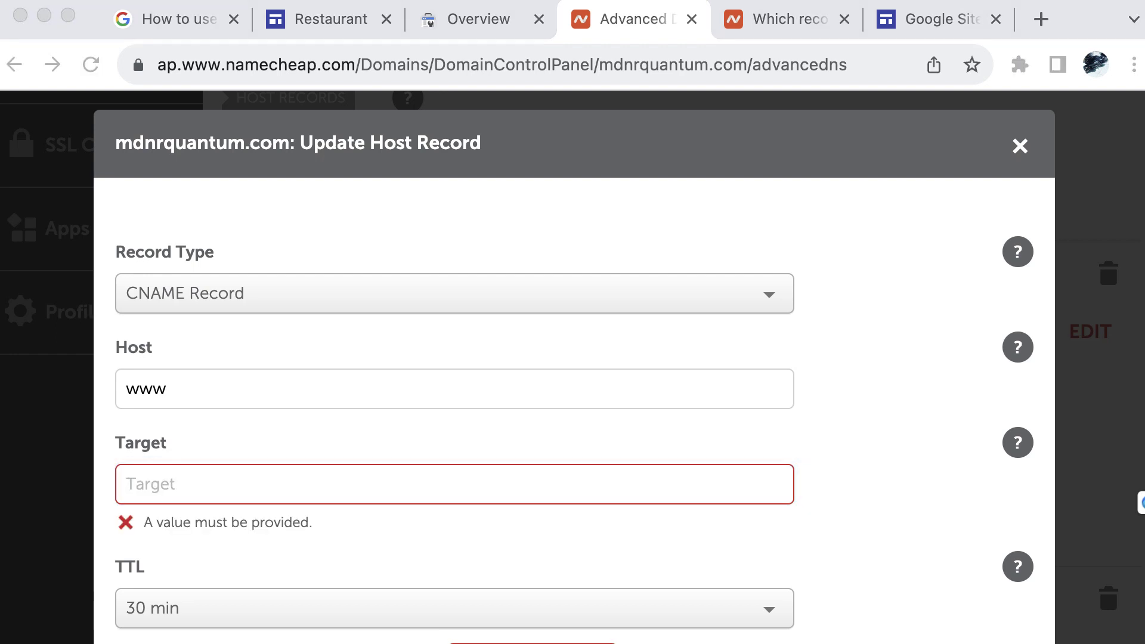
Paste ghs.googlehosted.com. from Google's instructions into Target and save the CNAME record
left_click(333, 23)
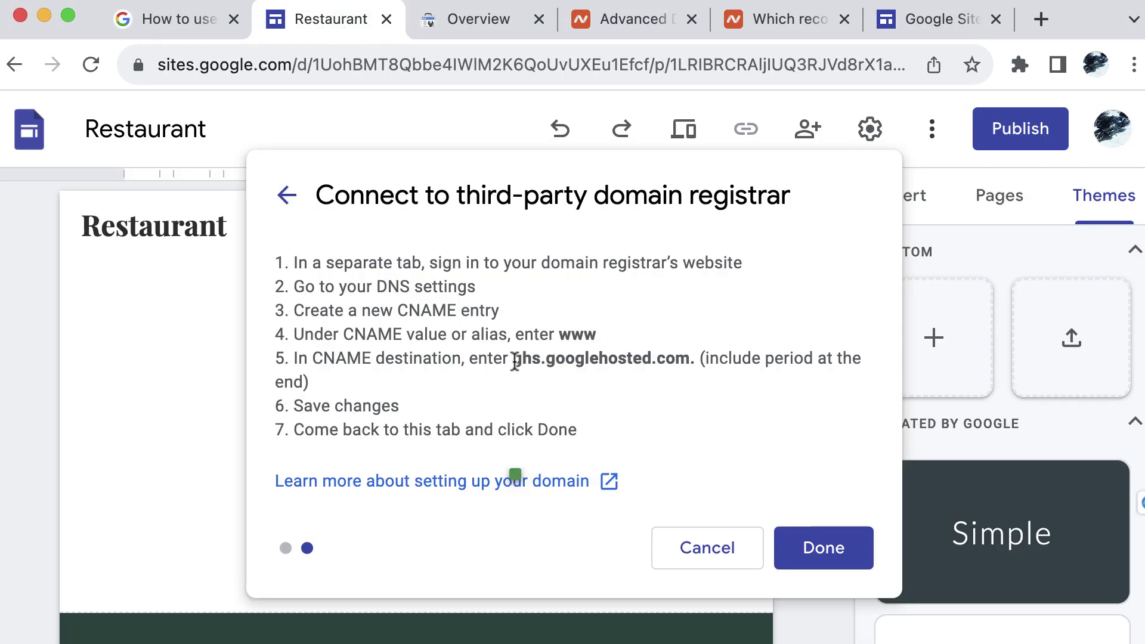
left_click_drag(514, 358, 690, 358)
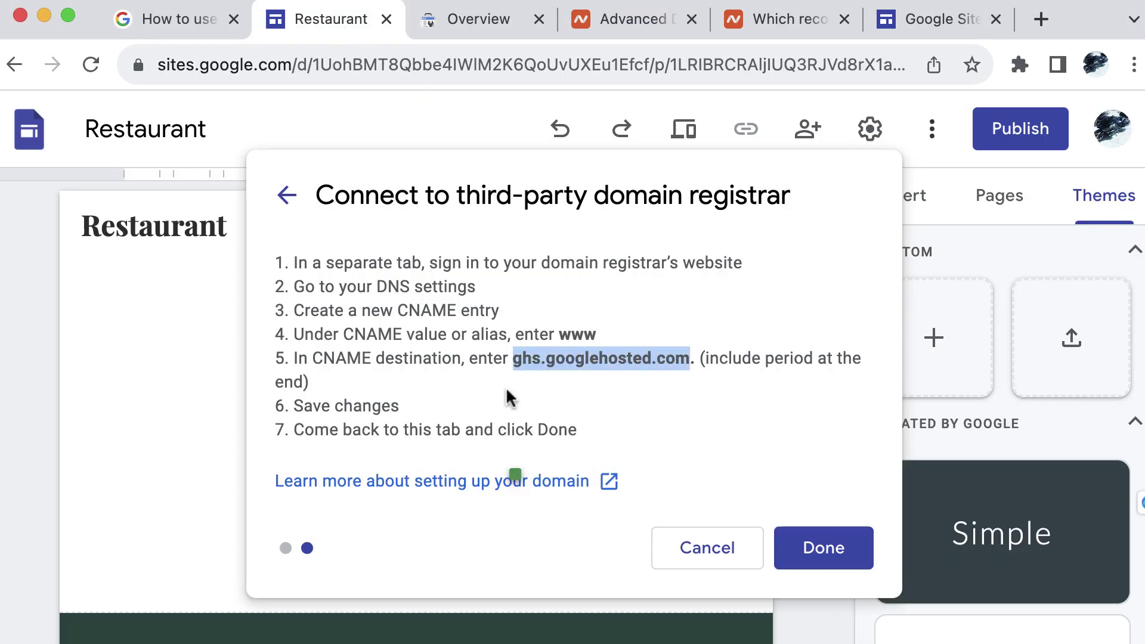
left_click_drag(514, 358, 695, 360)
key("super+c")
left_click(626, 19)
key("super+v")
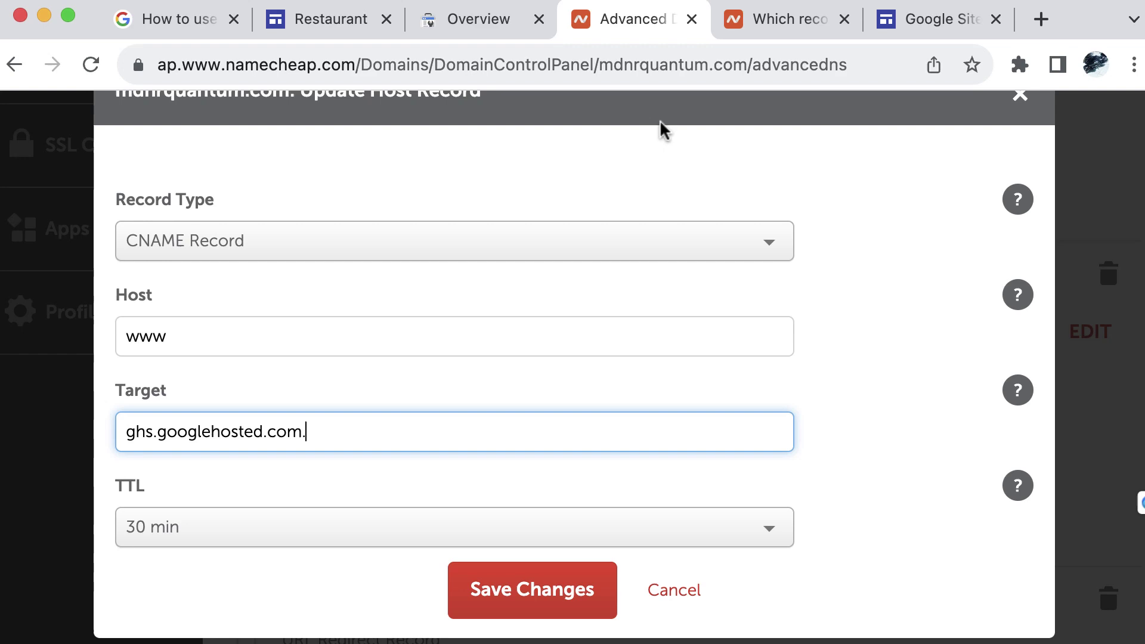
left_click(314, 27)
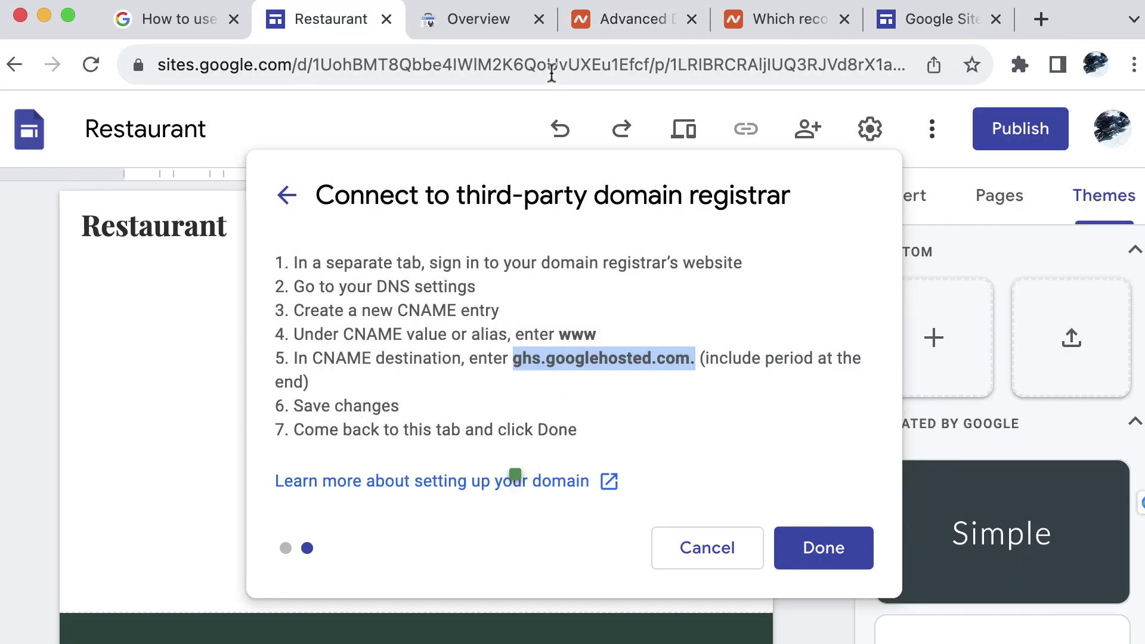
left_click(486, 18)
left_click(613, 24)
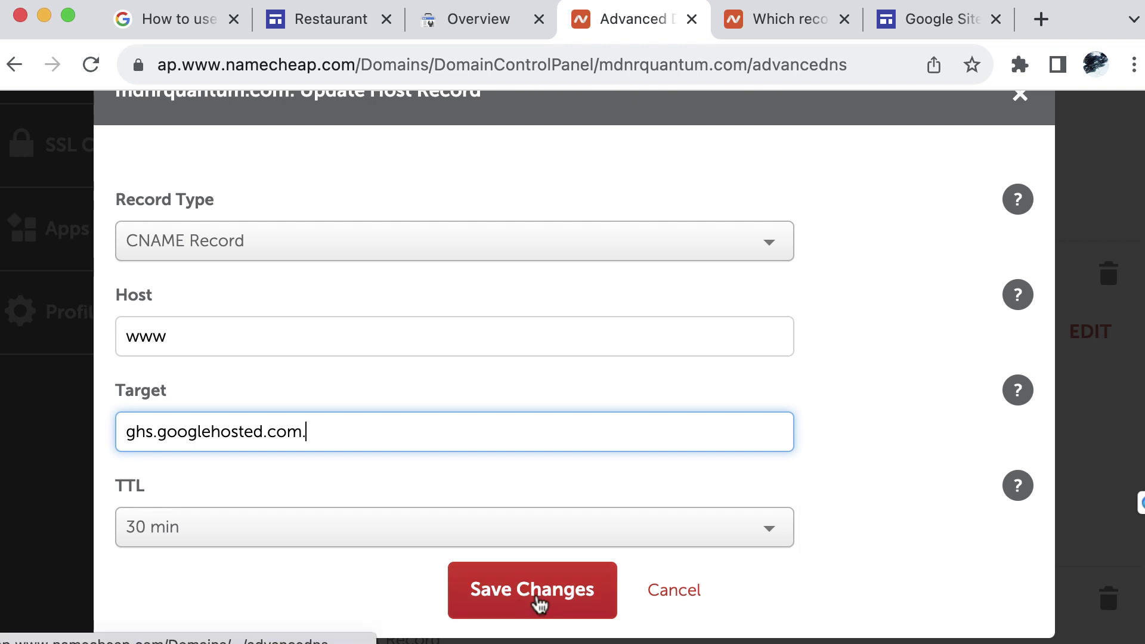
left_click(525, 596)
left_click(331, 20)
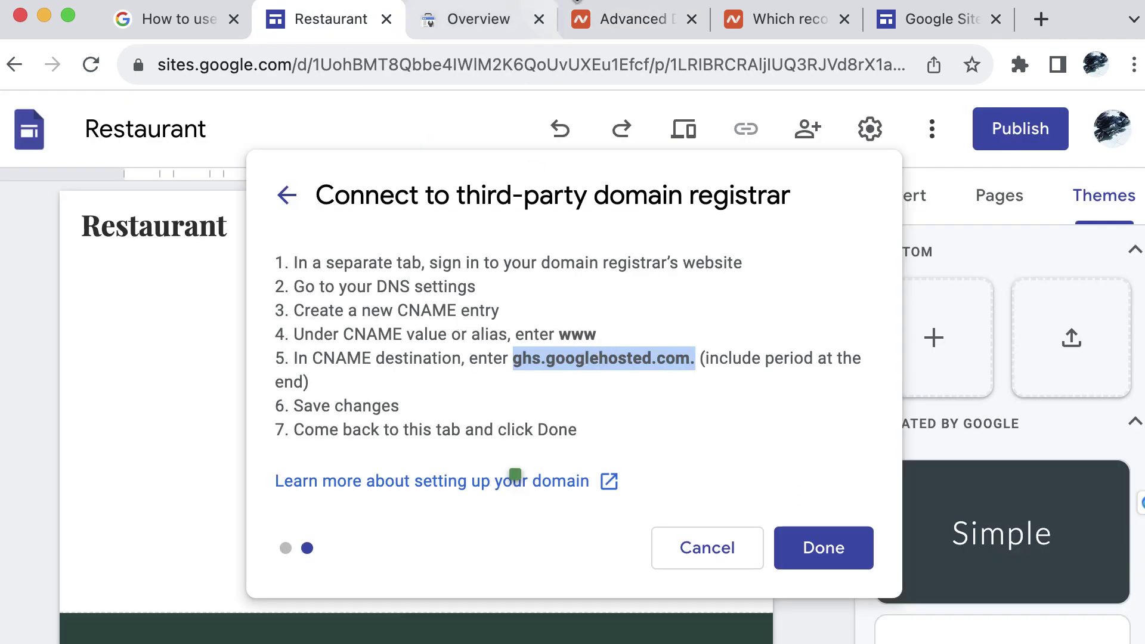
left_click(824, 552)
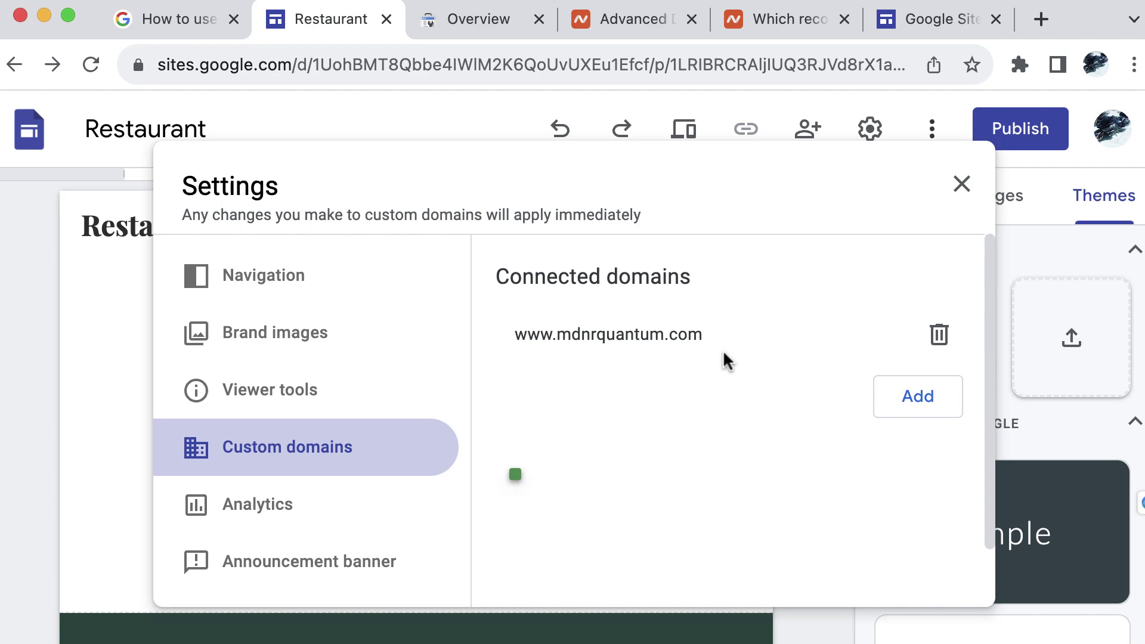
left_click(959, 186)
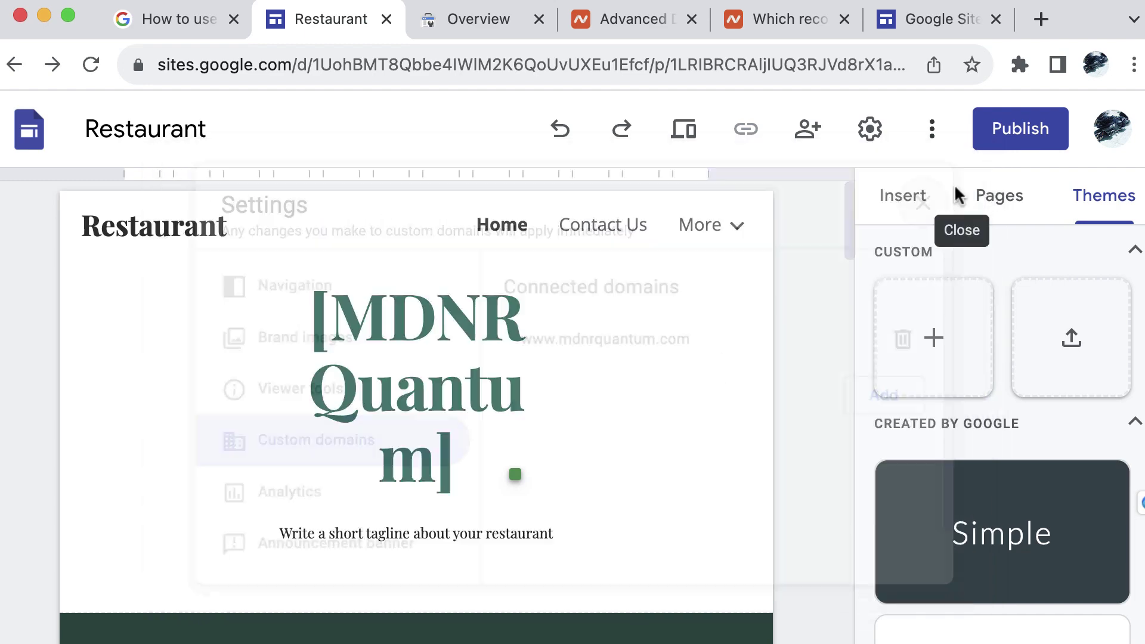
left_click(1014, 130)
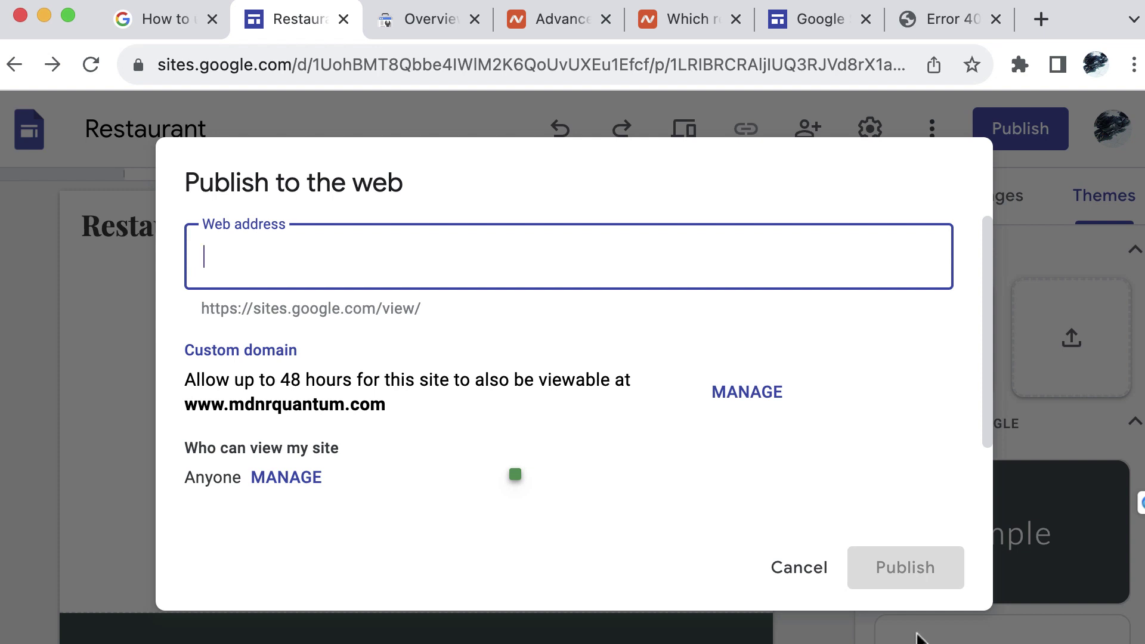
left_click(805, 569)
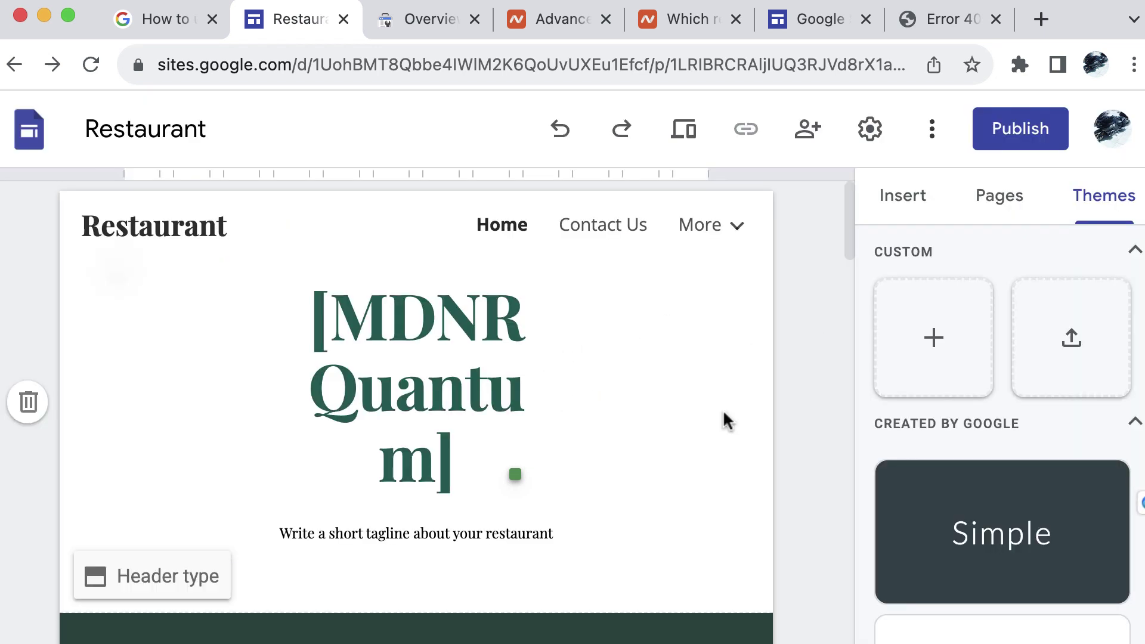
left_click(684, 130)
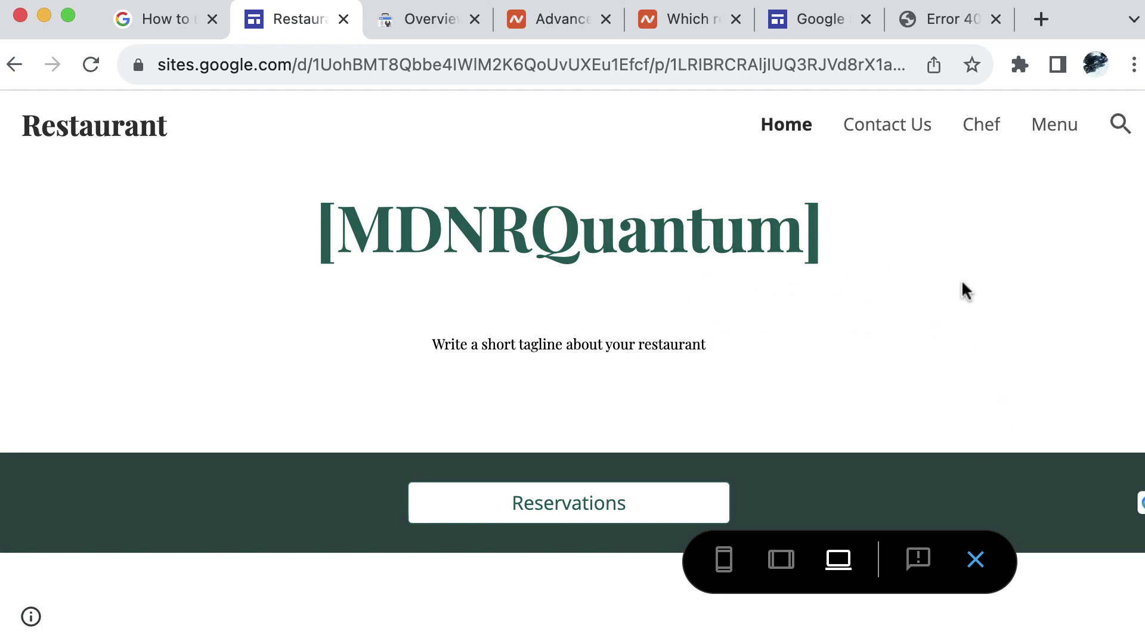
left_click(725, 560)
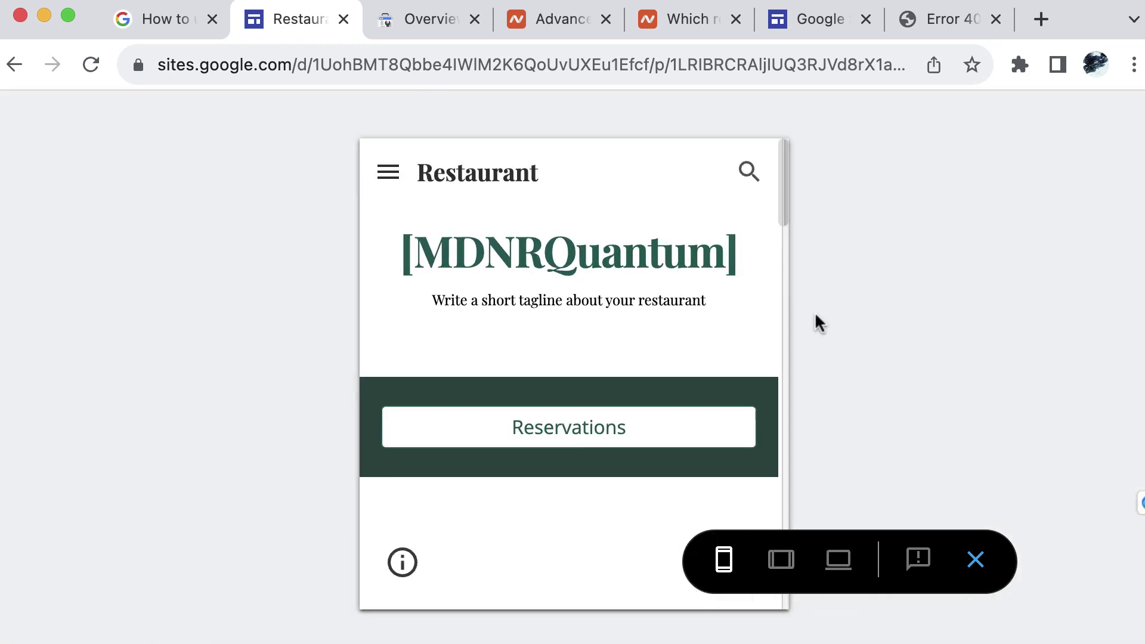
scroll(720, 292, "down", 6)
left_click(782, 560)
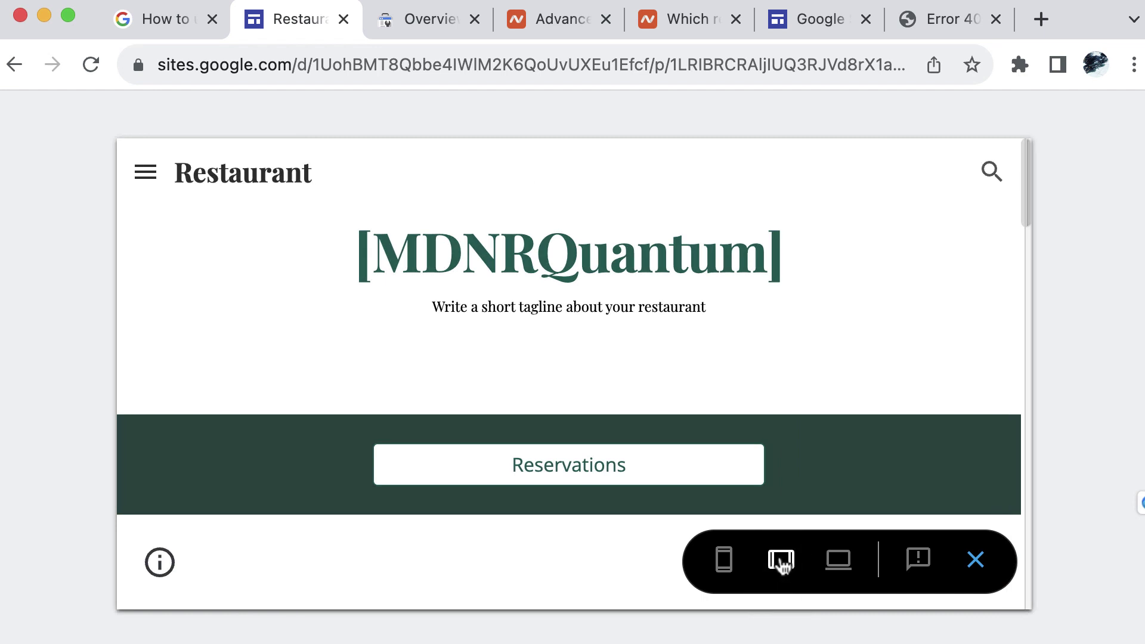
left_click(783, 569)
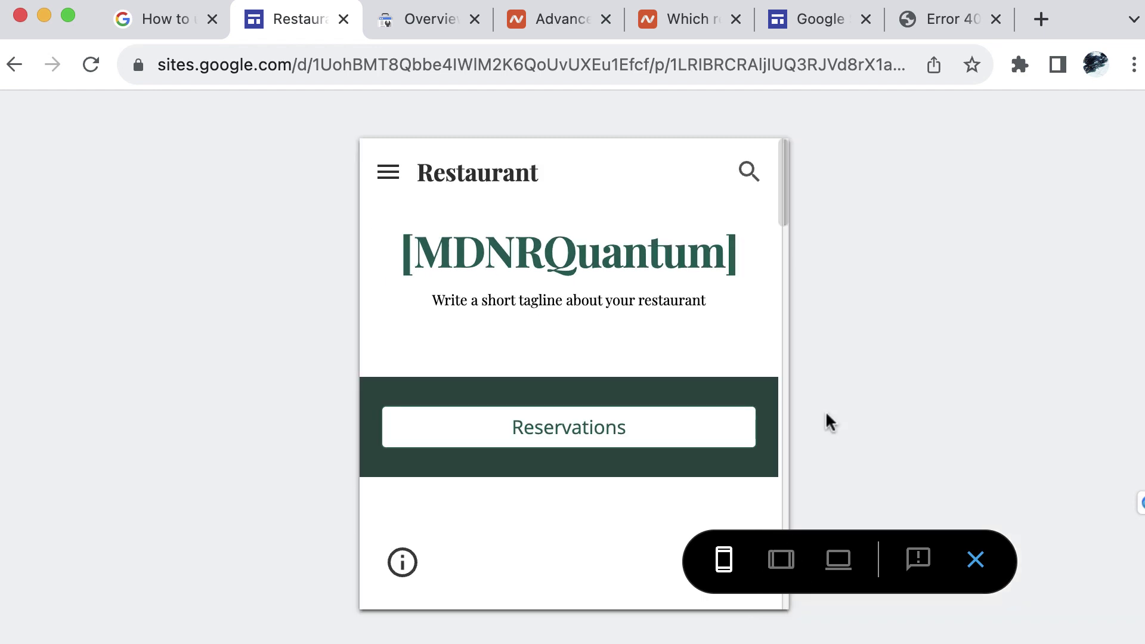
left_click(781, 561)
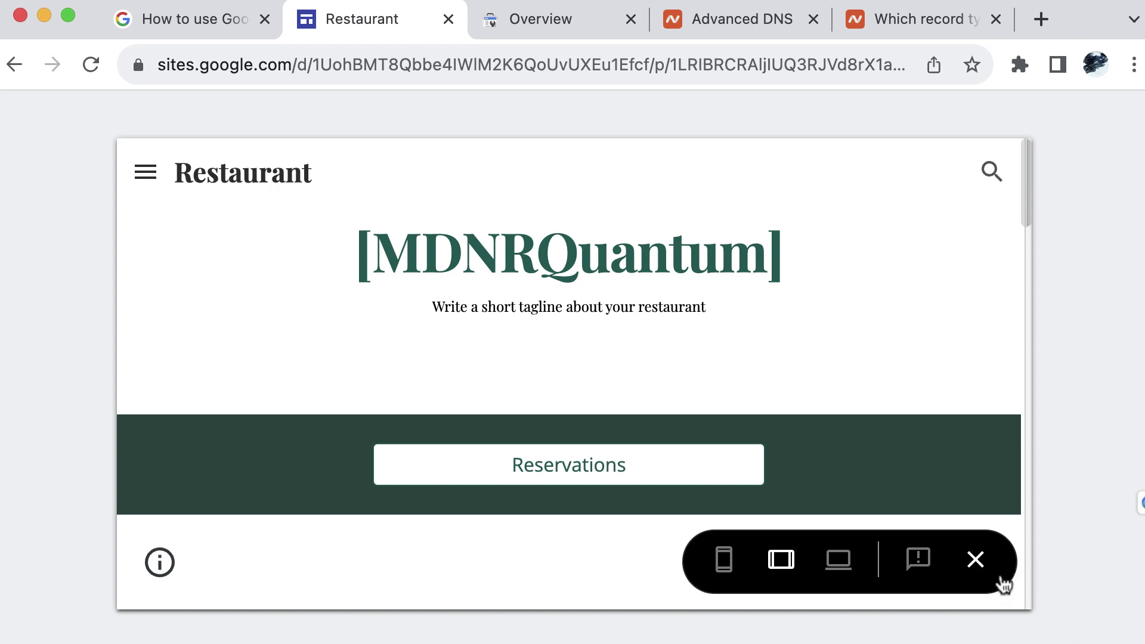
left_click(975, 560)
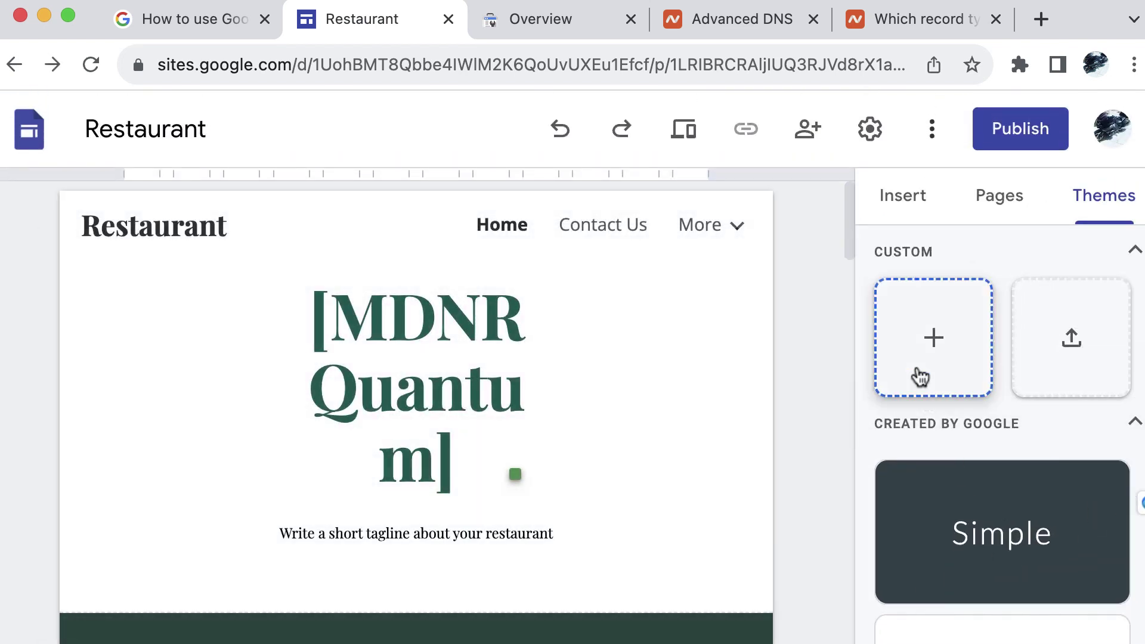
Publish the Restaurant site at web address 'mdnrenergy', dropping the invalid .com ending
left_click(1017, 138)
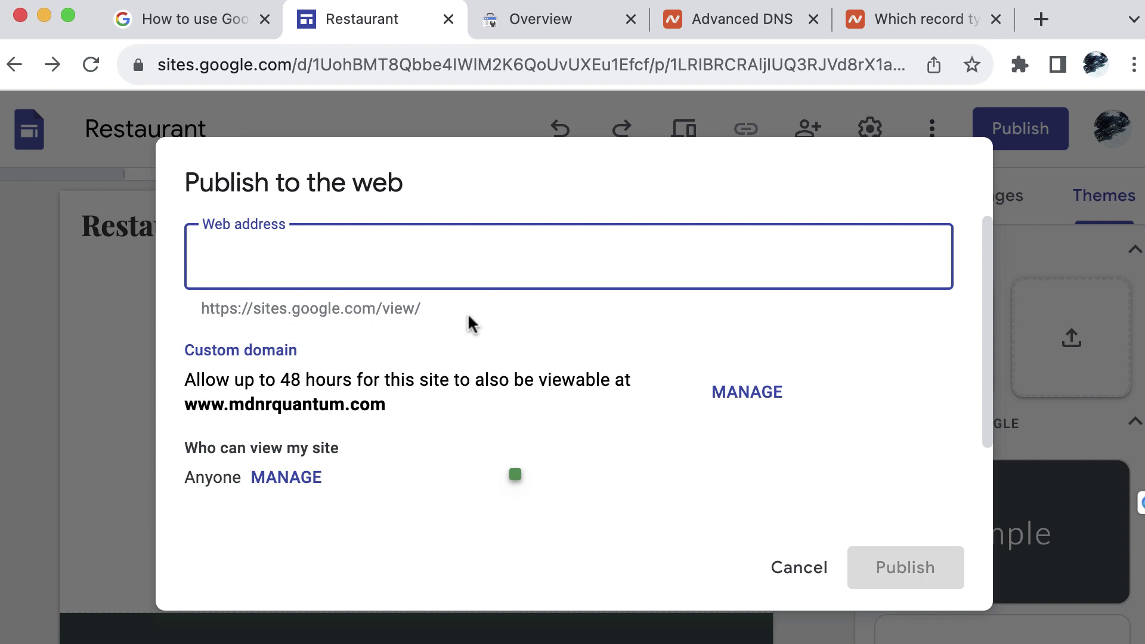
type("mdnrenergy")
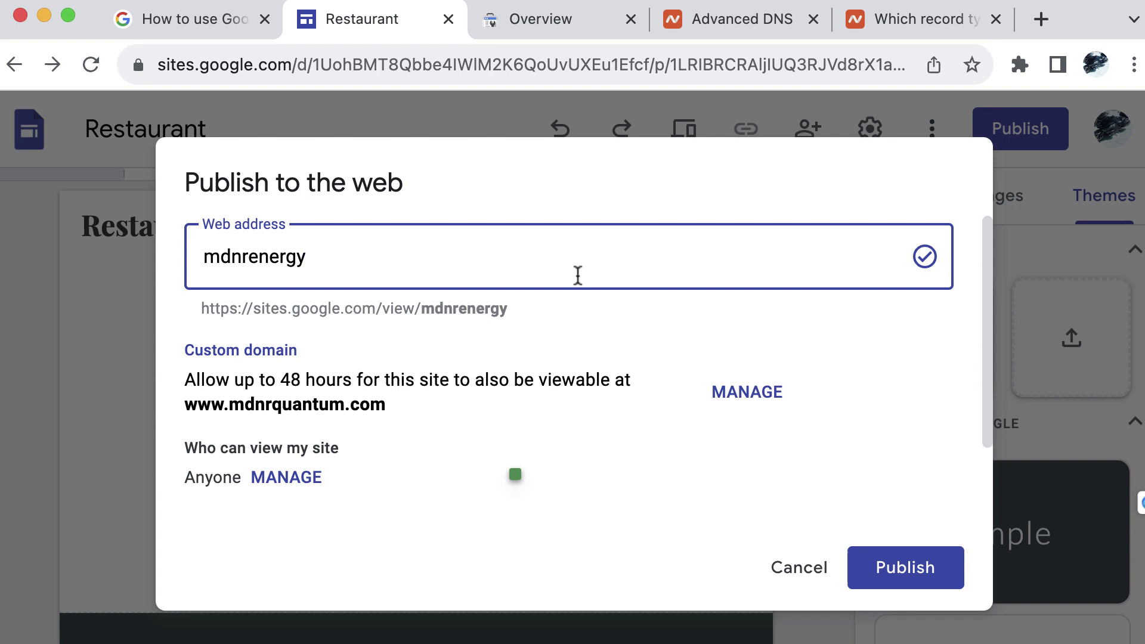
type(".com")
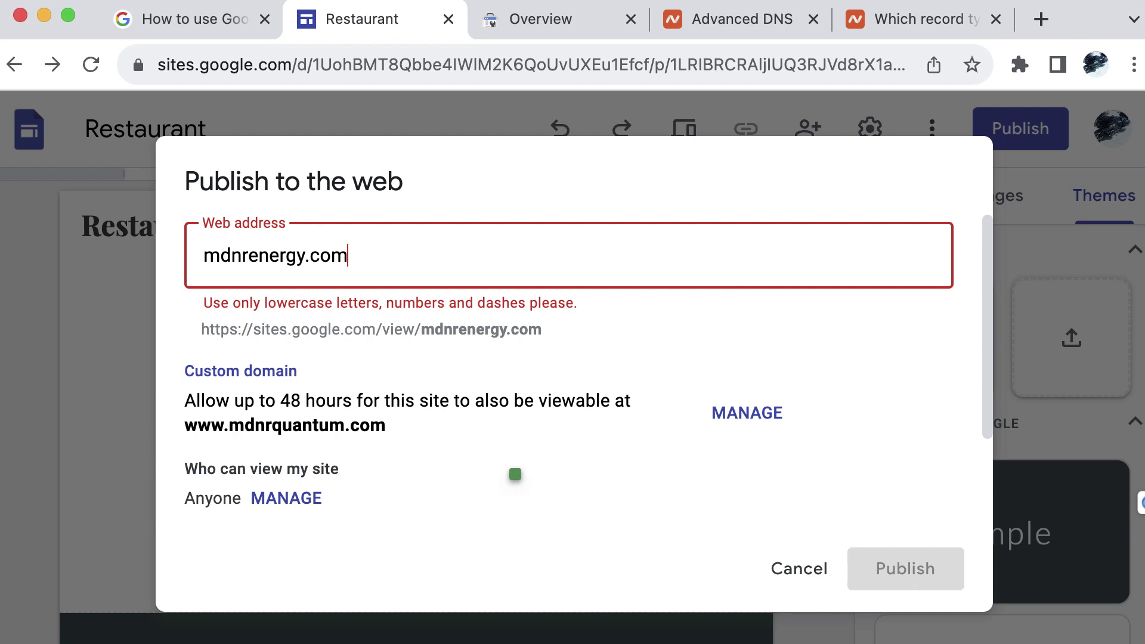
key("BackSpace")
key("BackSpace")
key("BackSpace")
key("BackSpace")
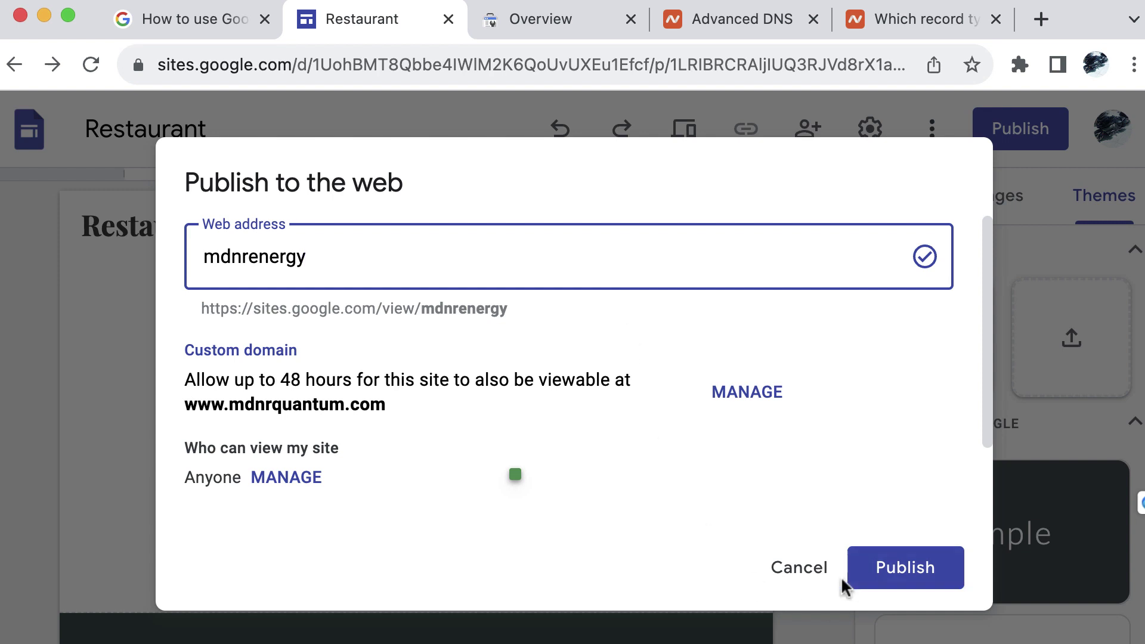
left_click(894, 576)
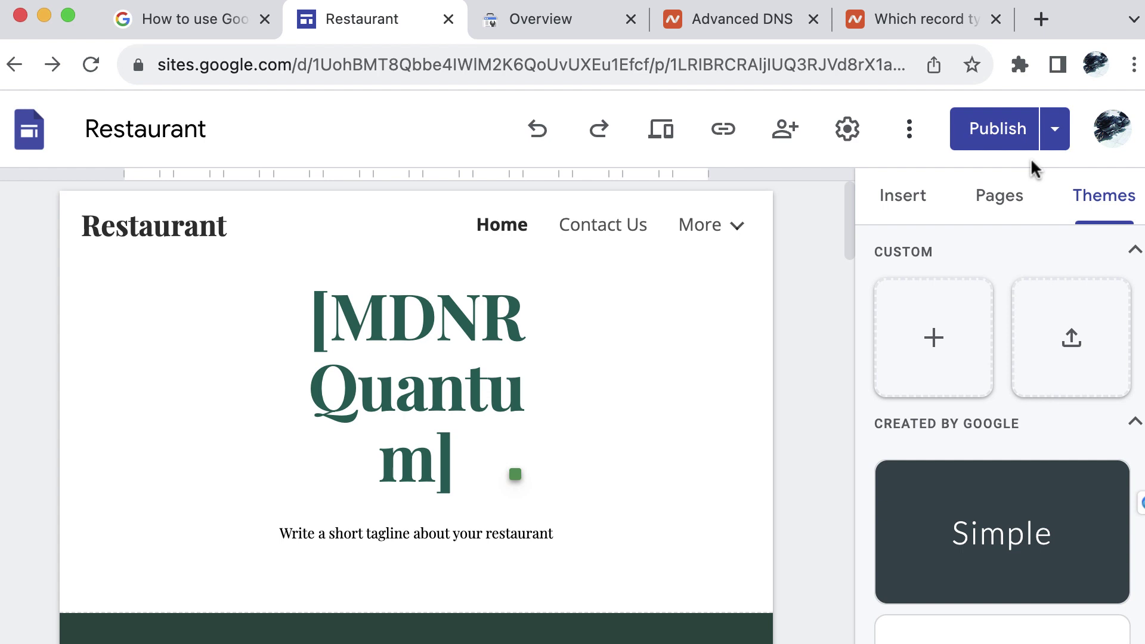
View the published site at sites.google.com/view/mdnrenergy/home and select its address
left_click(1055, 129)
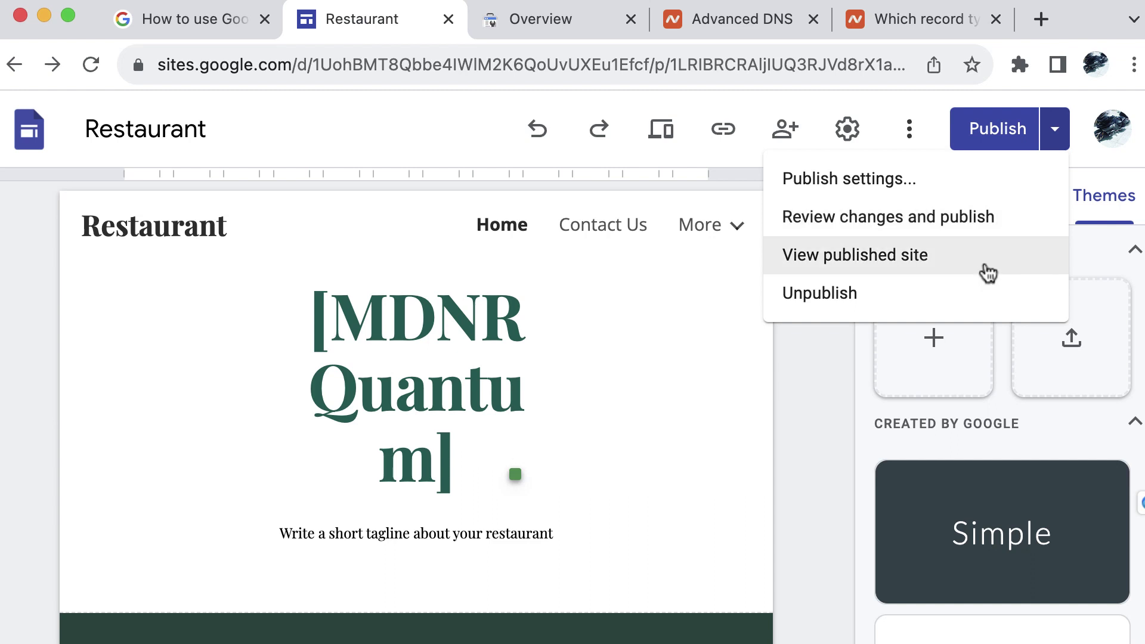
left_click(926, 268)
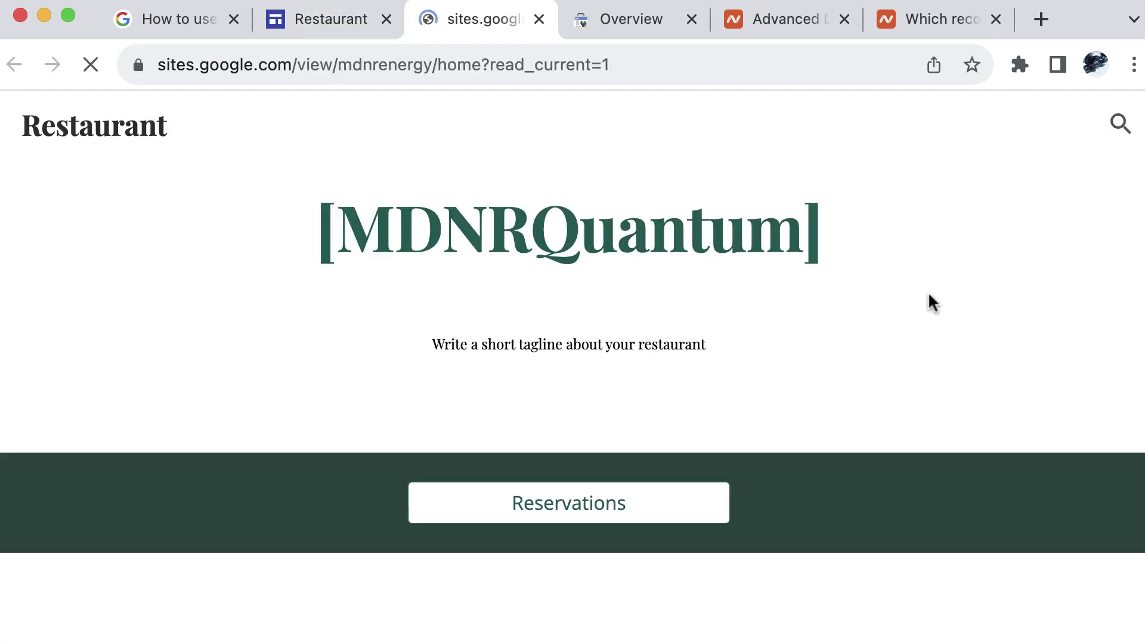
left_click(508, 66)
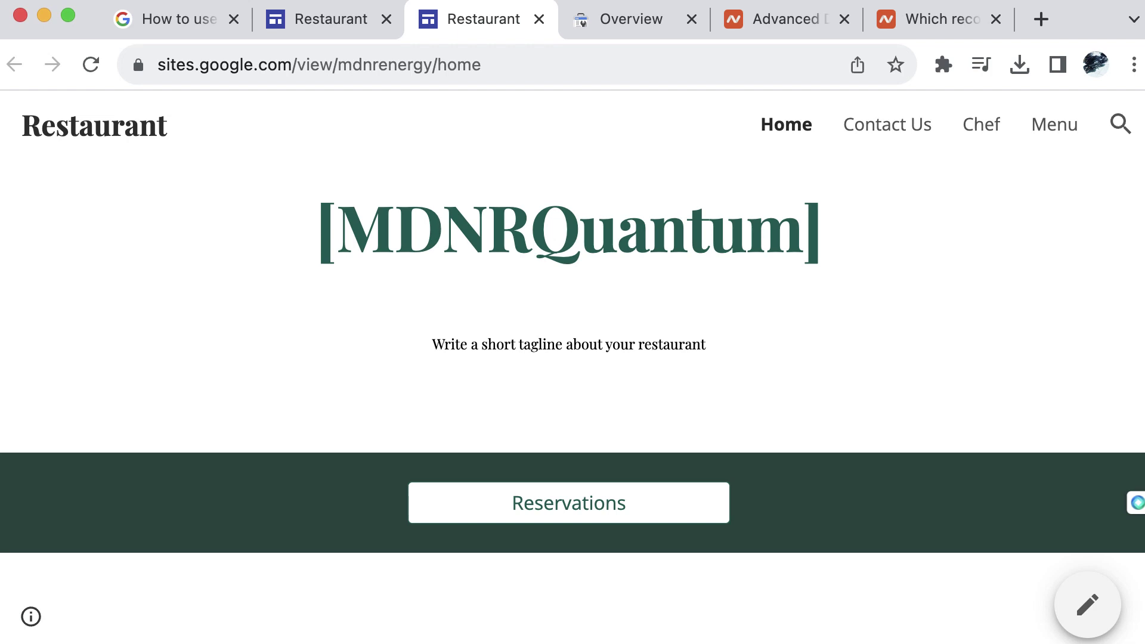
left_click(1040, 19)
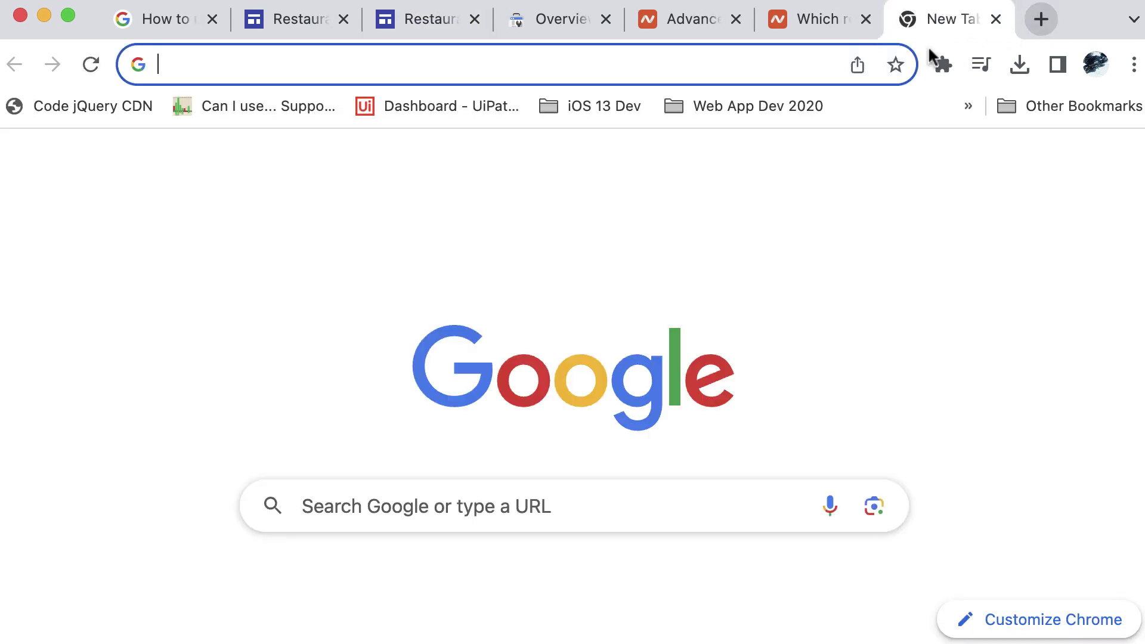
left_click(605, 52)
type("www")
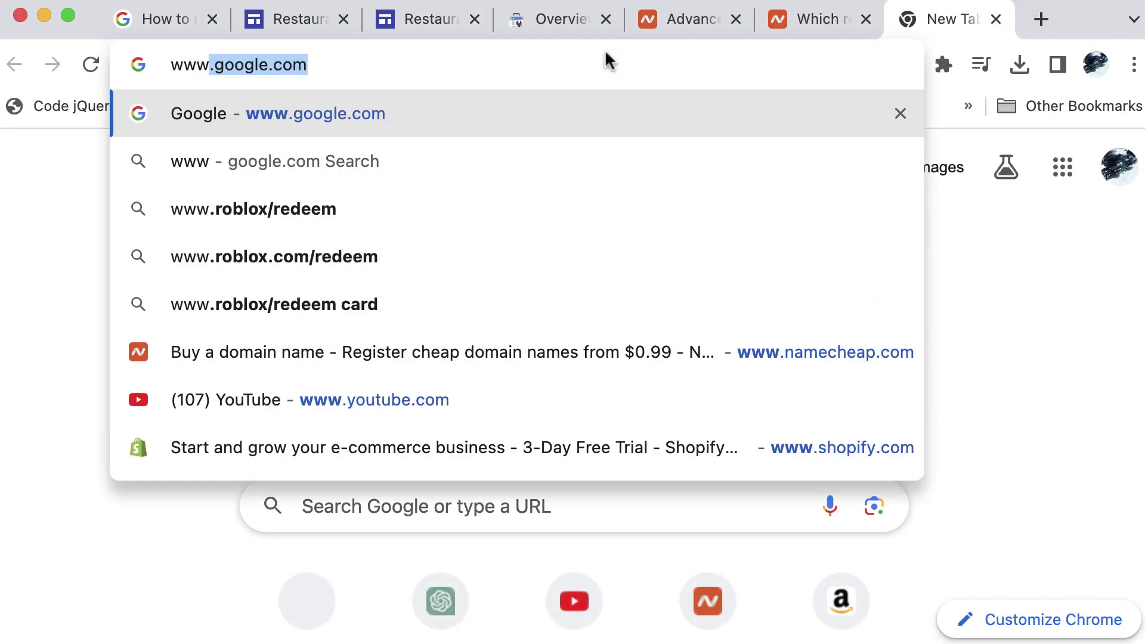
type(".mdnr")
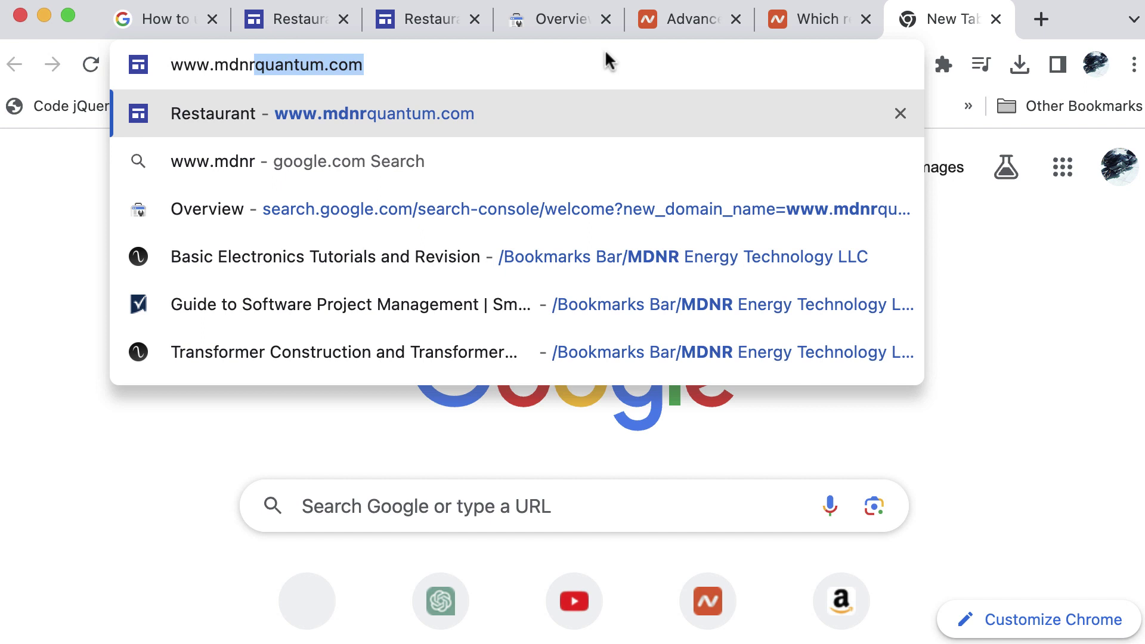
type("quantum.com")
key("Return")
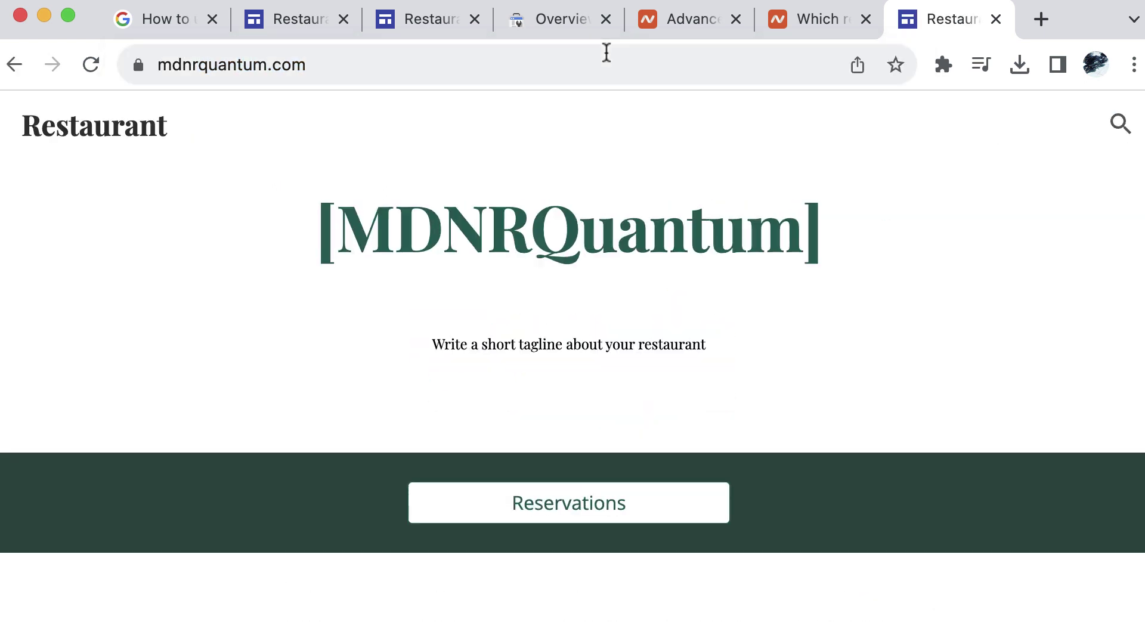